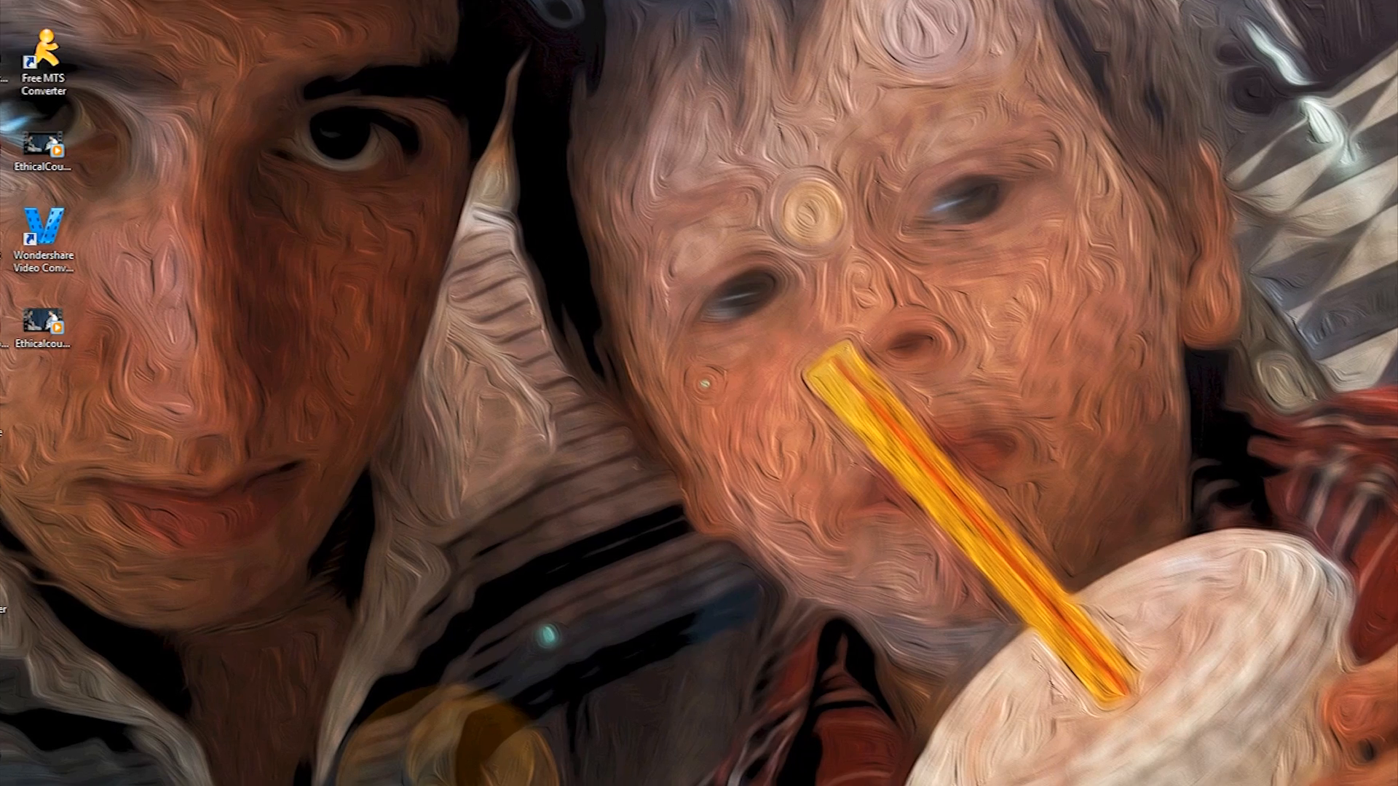
Open the xampp folder on Local Disk (C:) in Windows Explorer
left_click(70, 772)
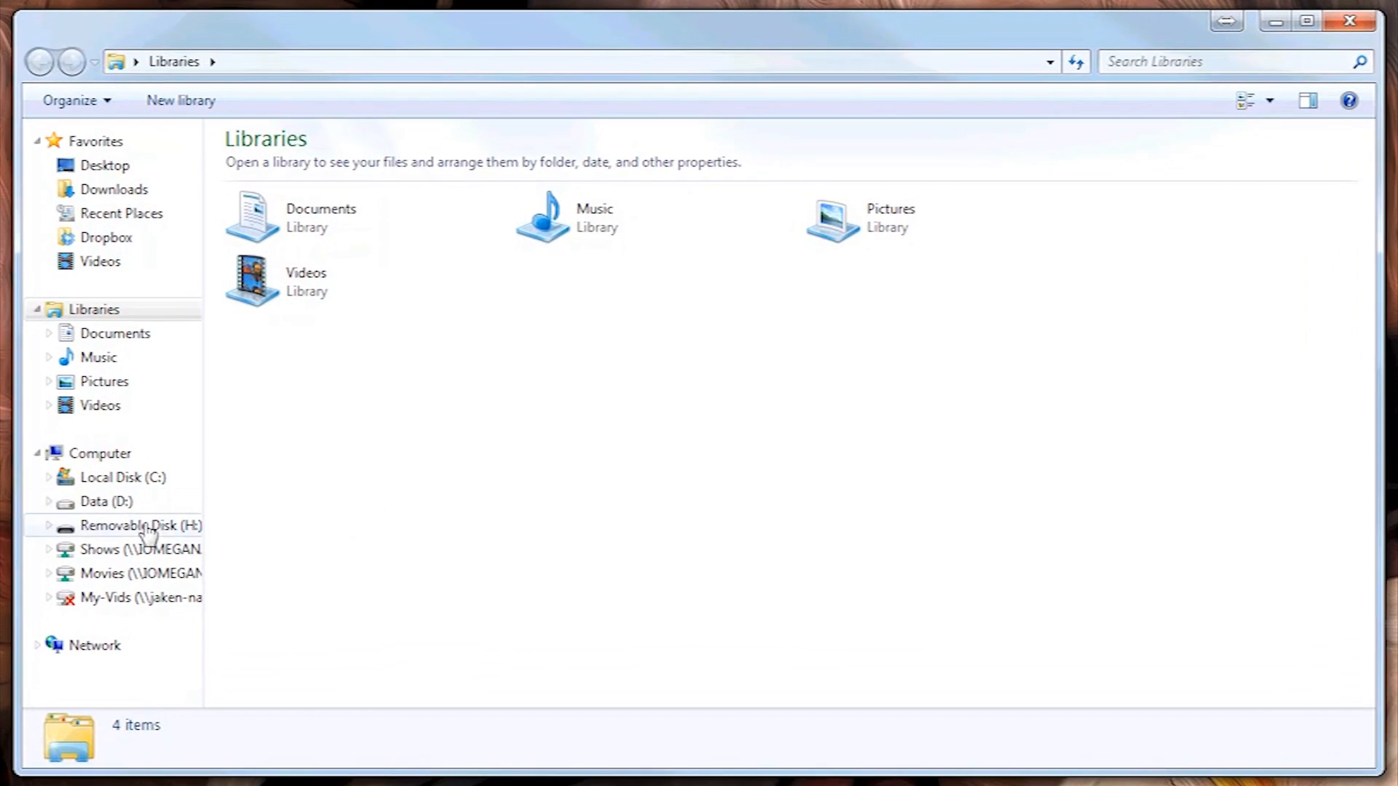
left_click(115, 483)
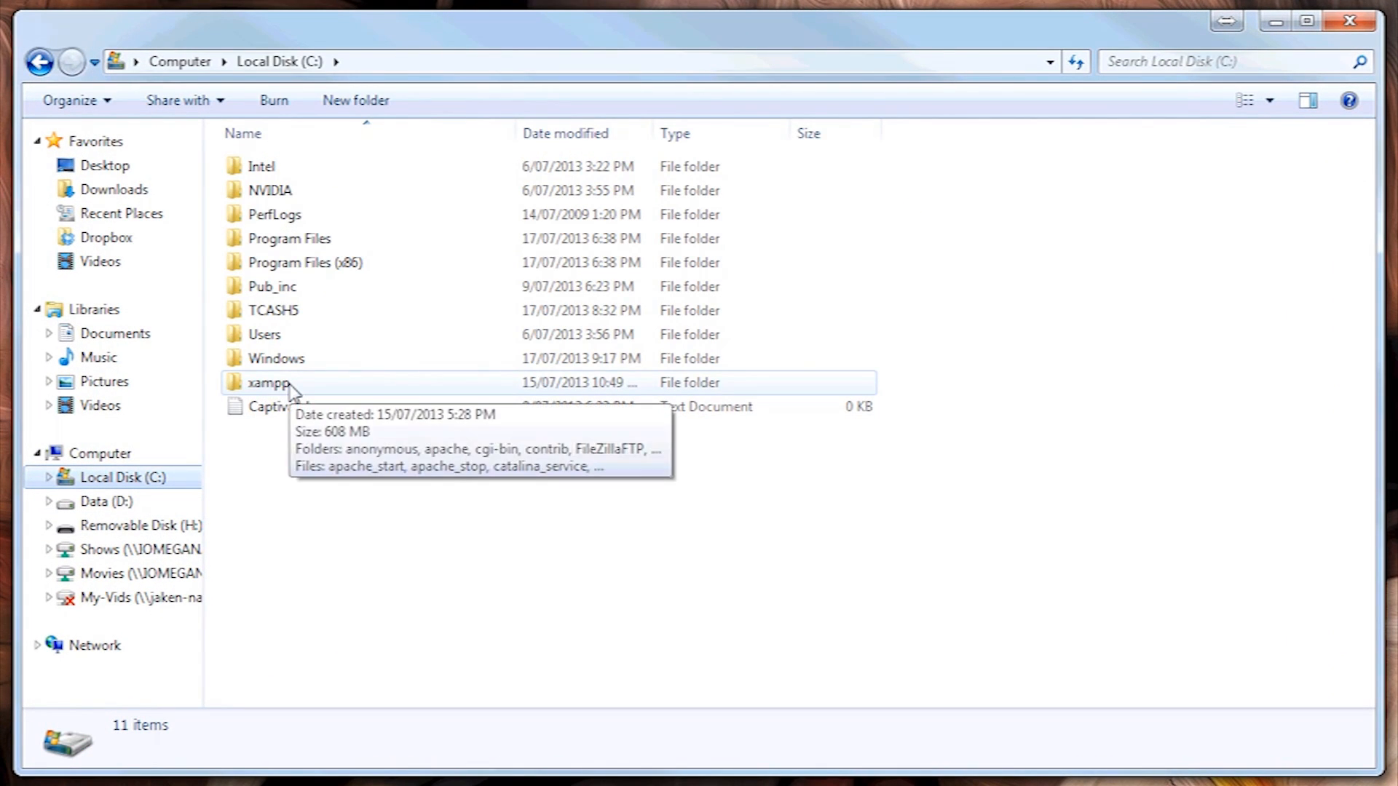
double_click(291, 390)
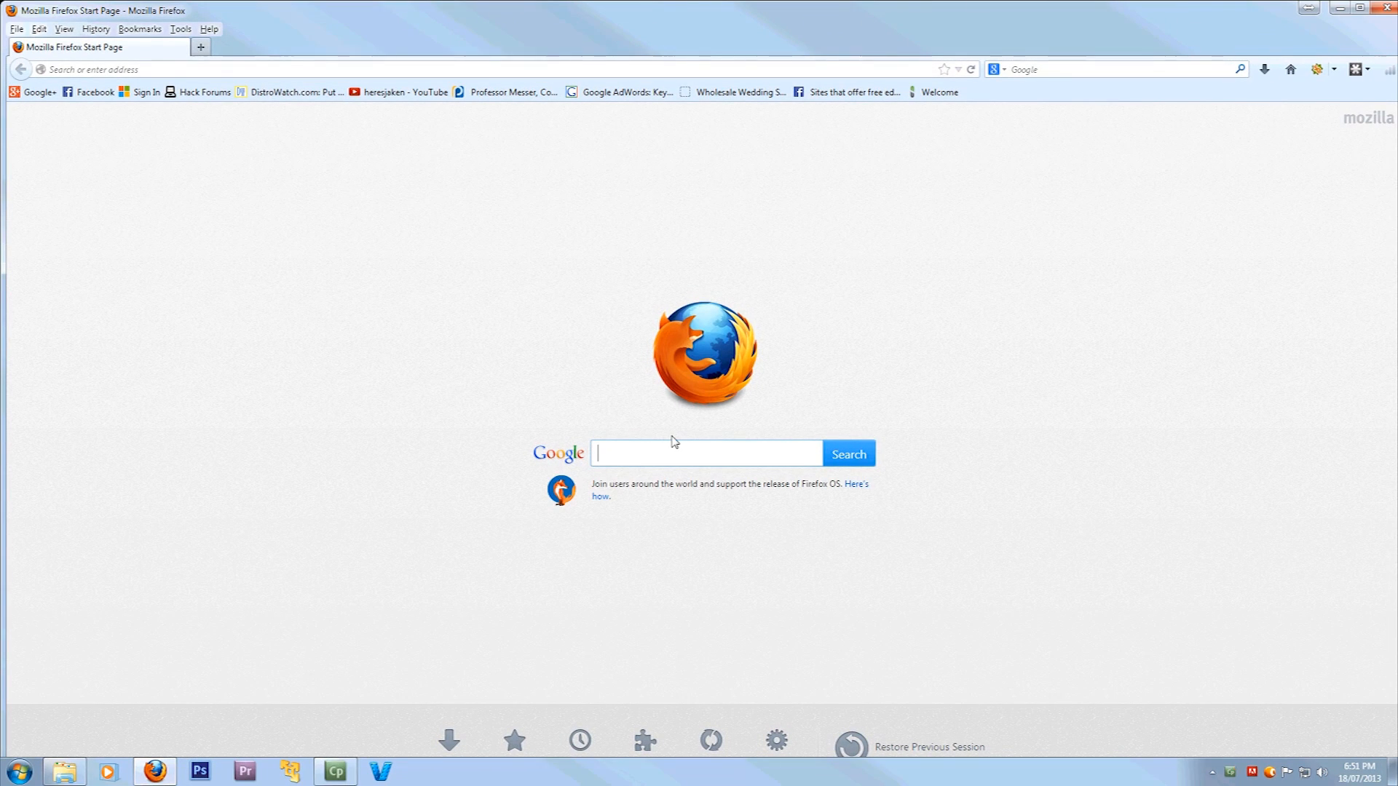
Search Google for 'wordpress download'
type("wordpress")
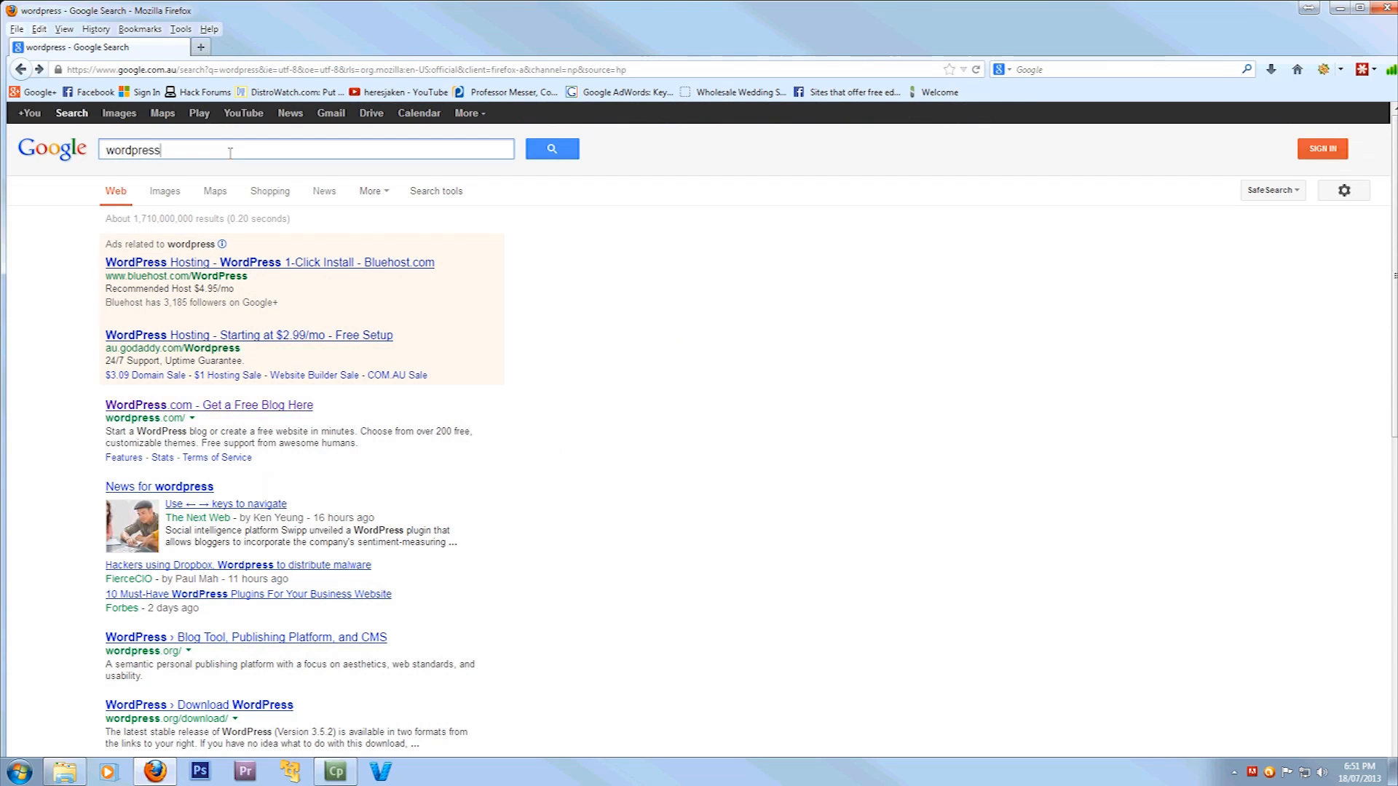
type("download")
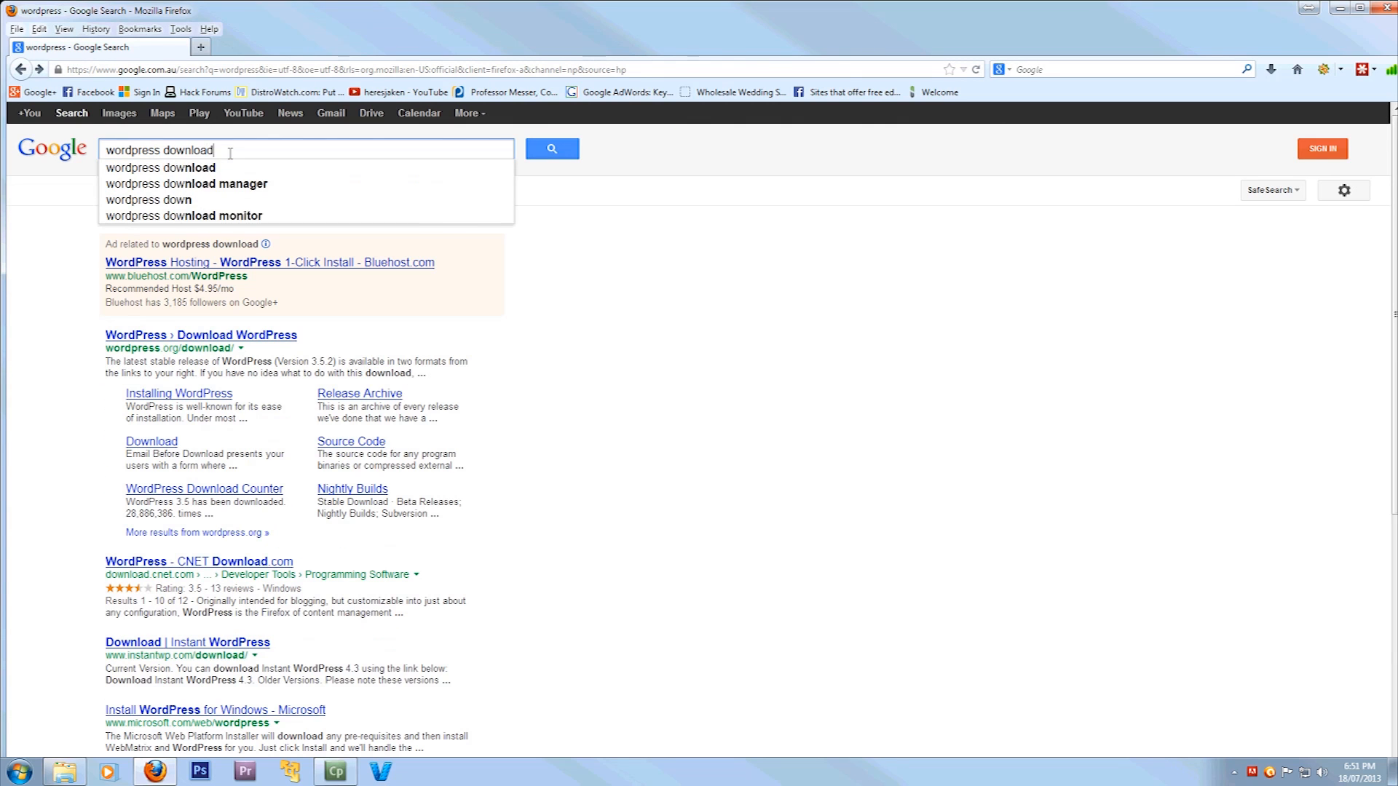
key("Return")
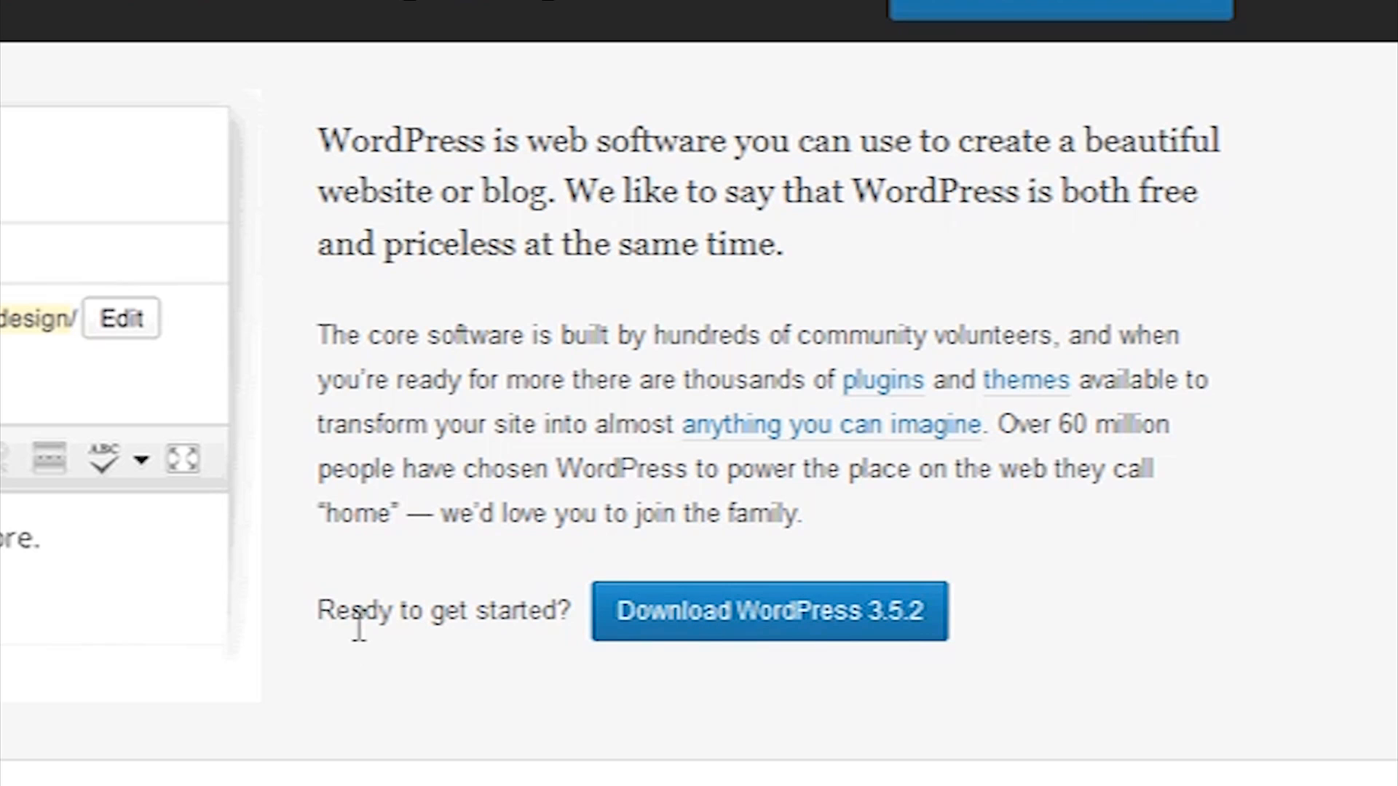
Save wordpress-3.5.2.zip from the Download WordPress page and check its download progress
left_click(732, 608)
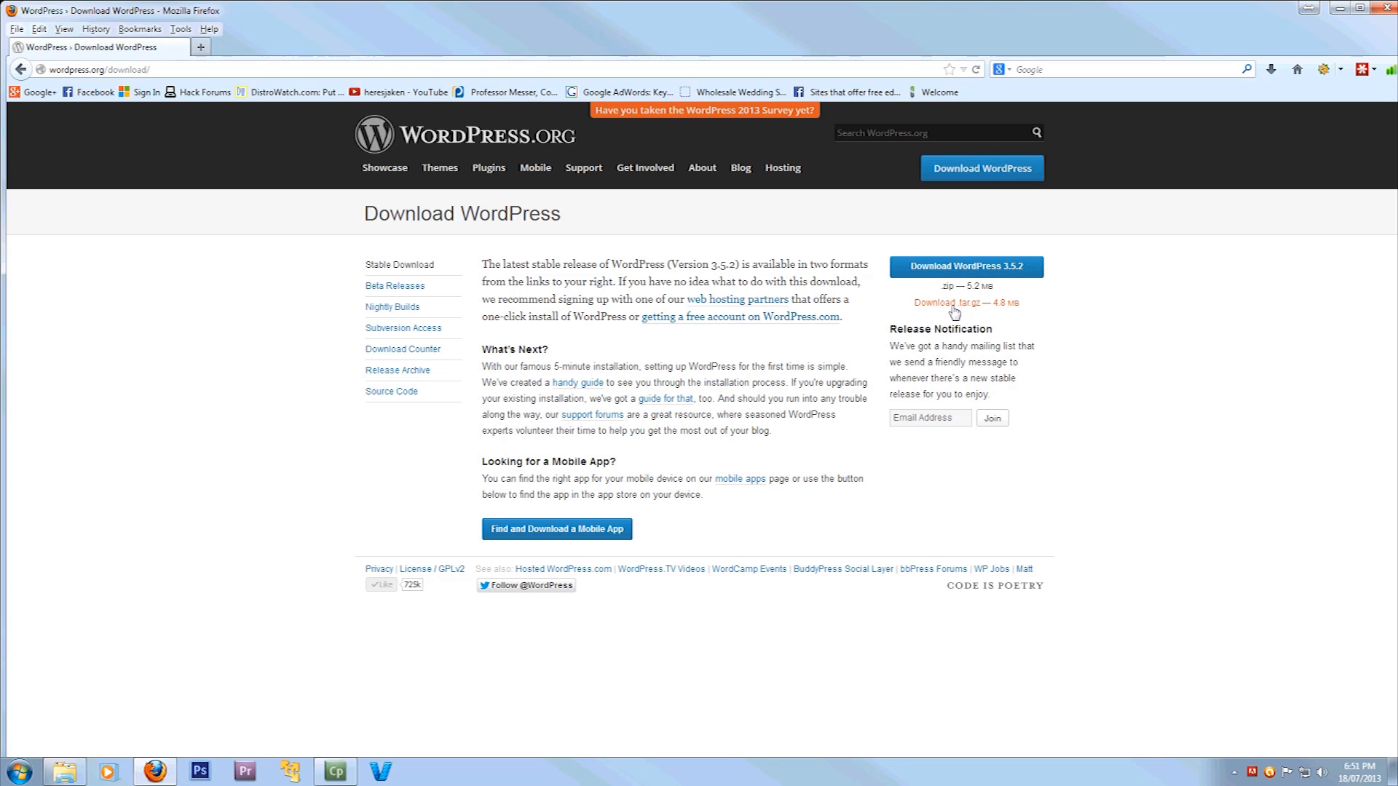
left_click(973, 274)
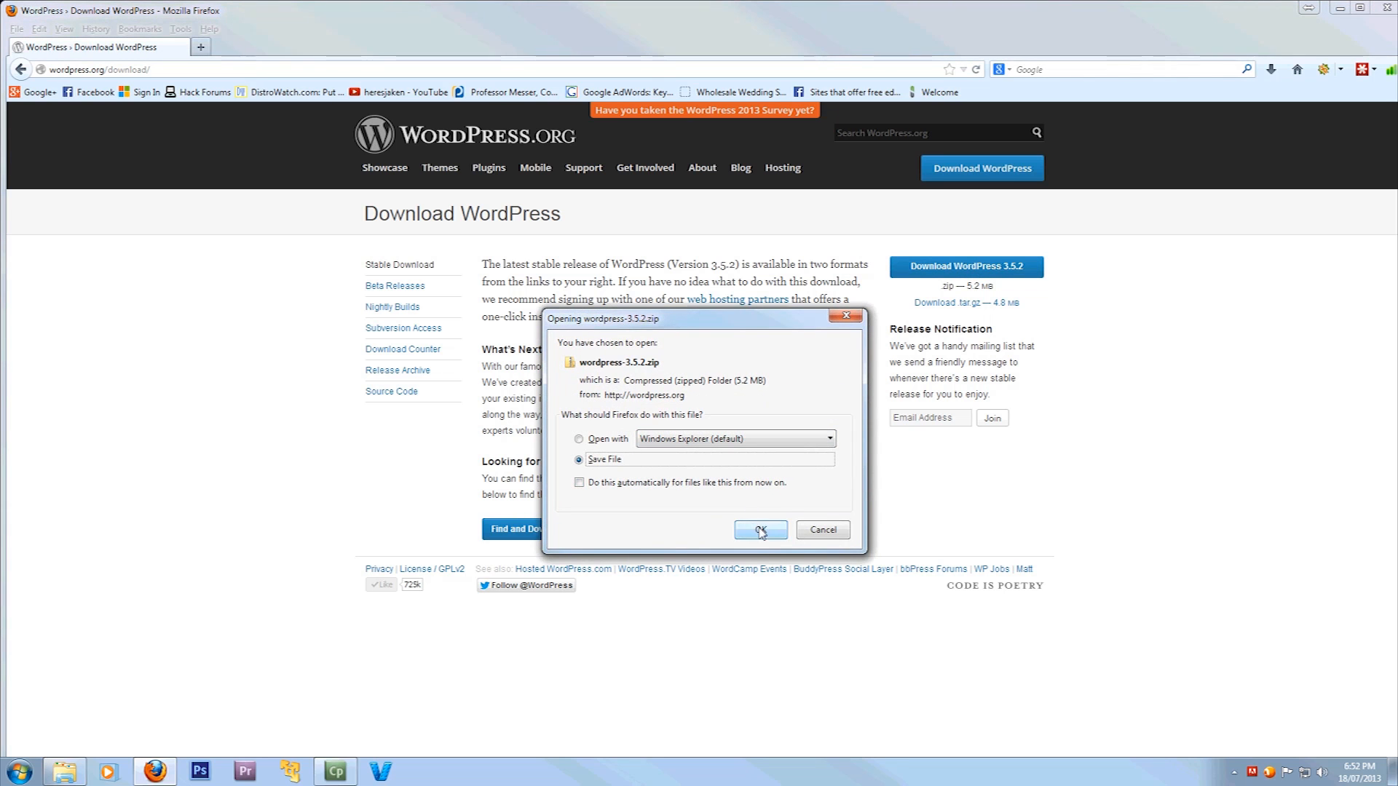
left_click(761, 531)
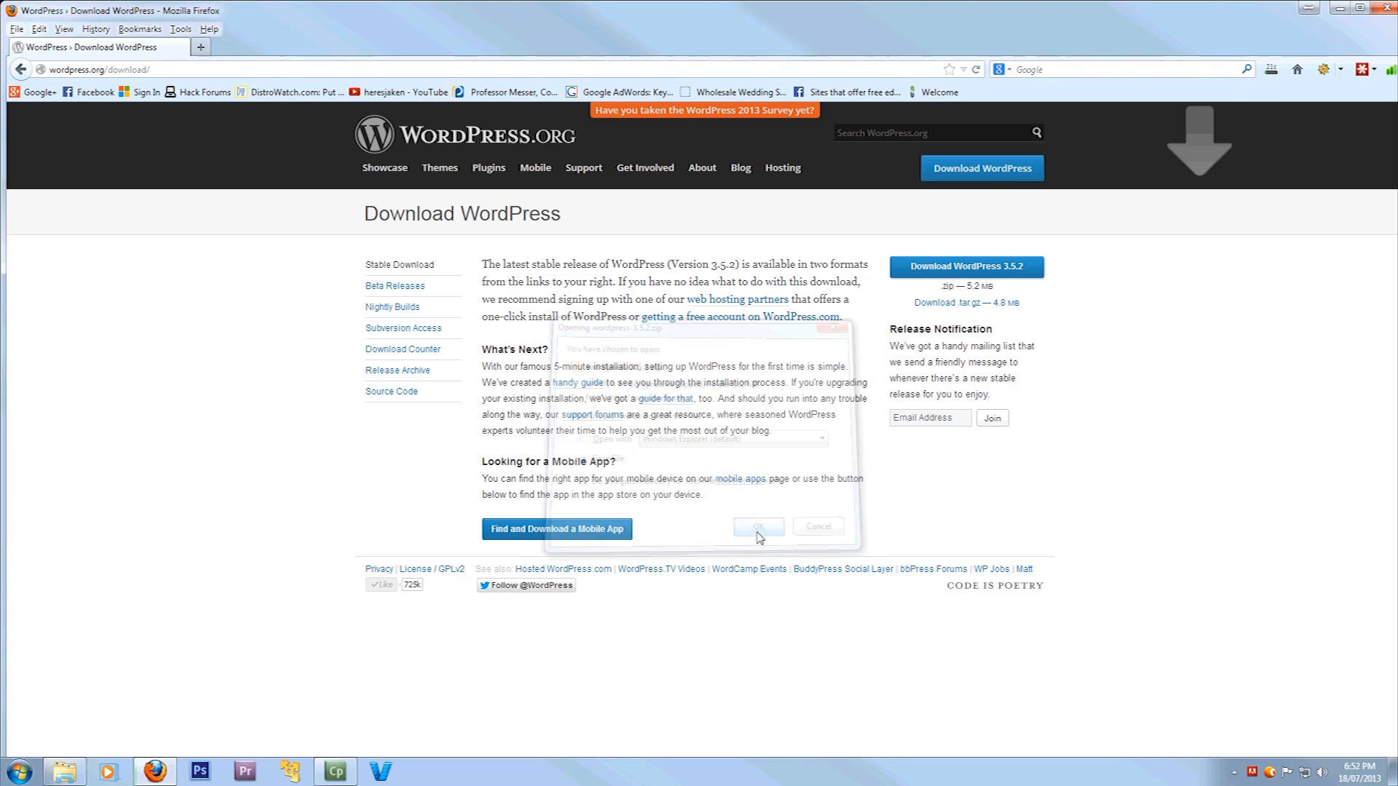
left_click(1271, 70)
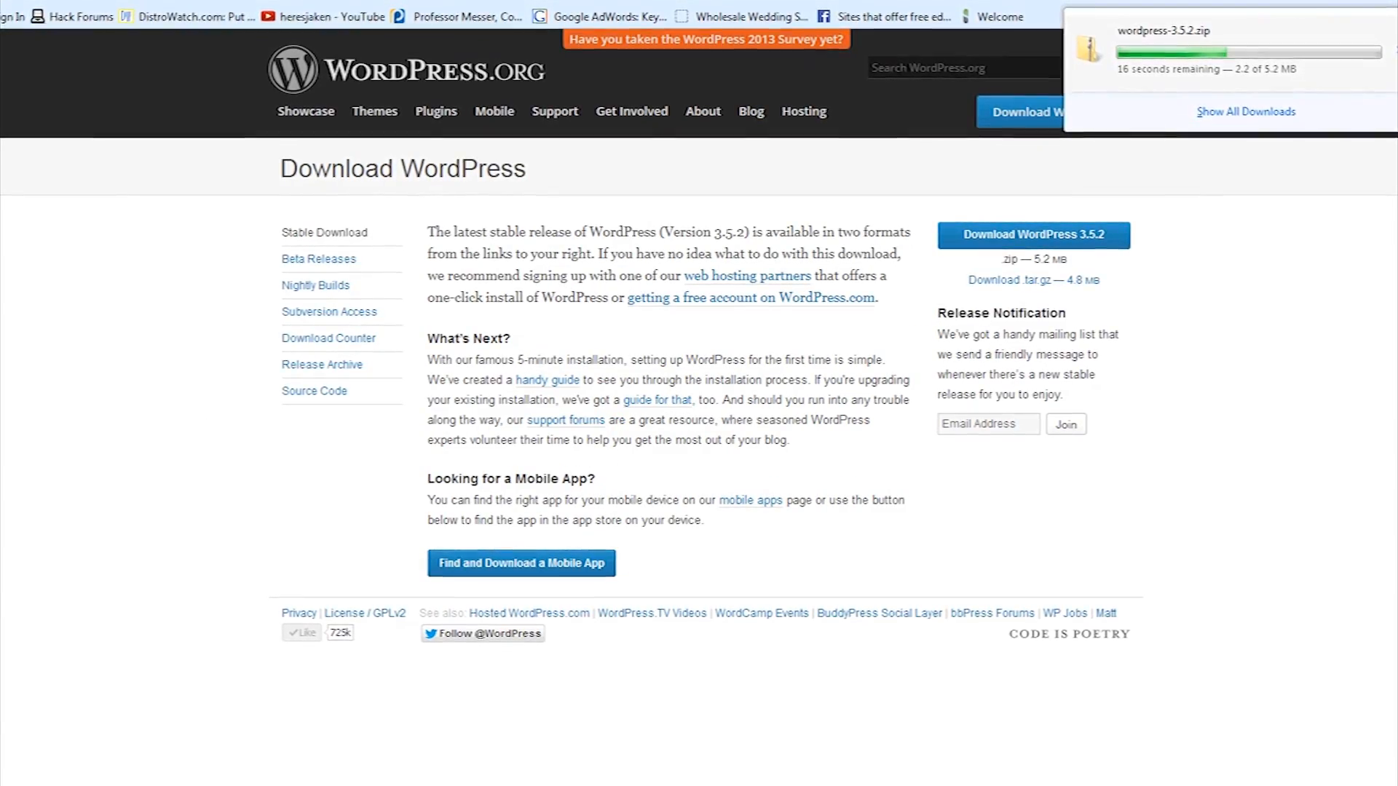
Launch XAMPP Control Panel, confirm Apache and MySQL are running, and minimize it
left_click(20, 772)
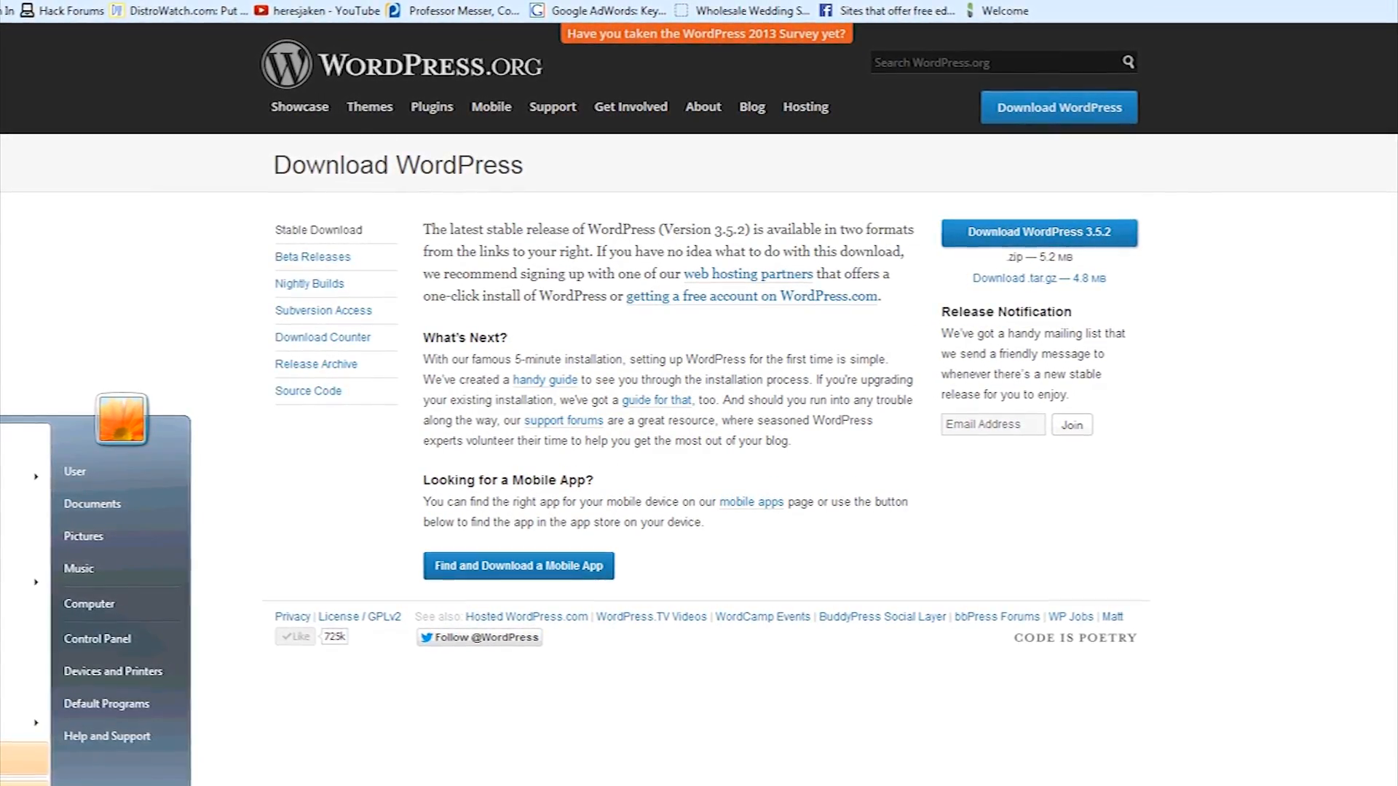
type("file")
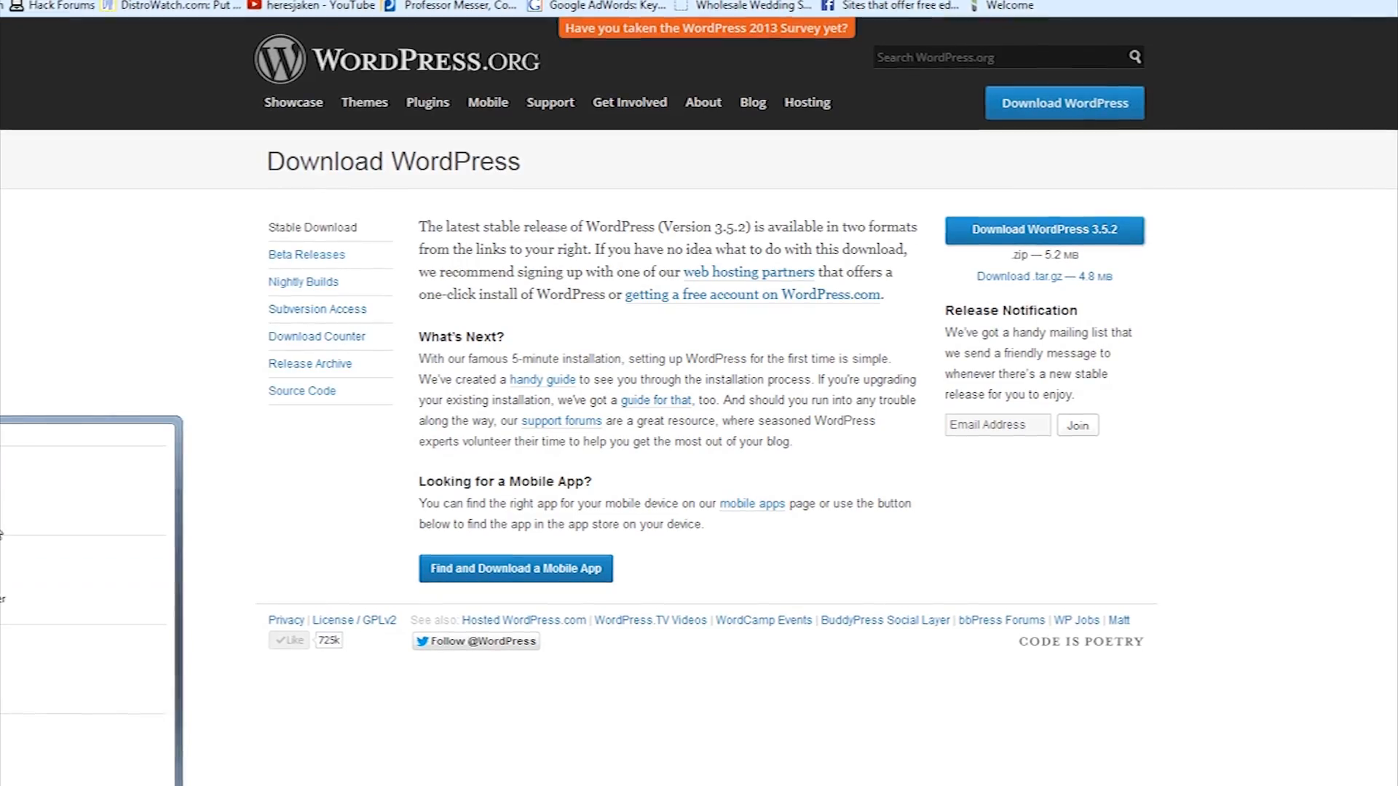
key("Return")
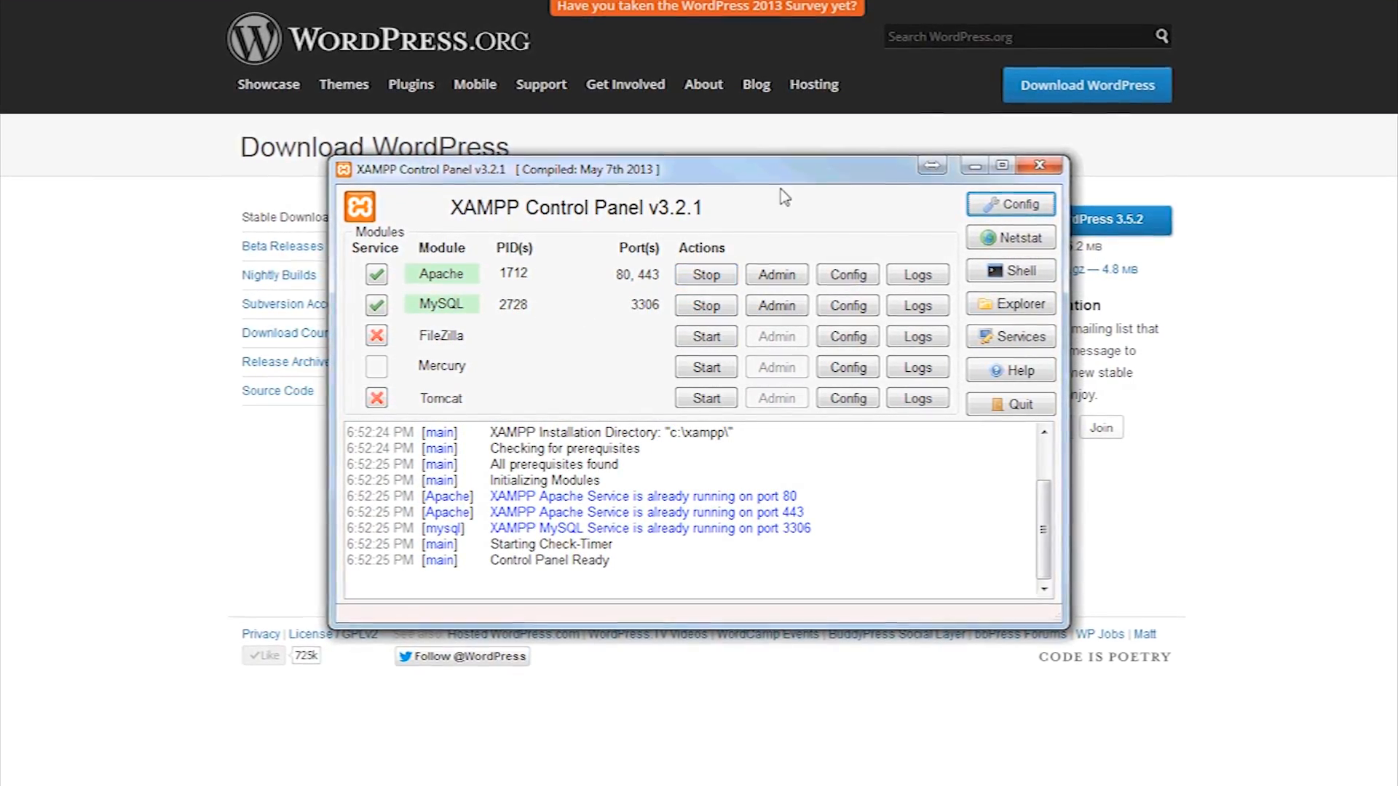
left_click(976, 166)
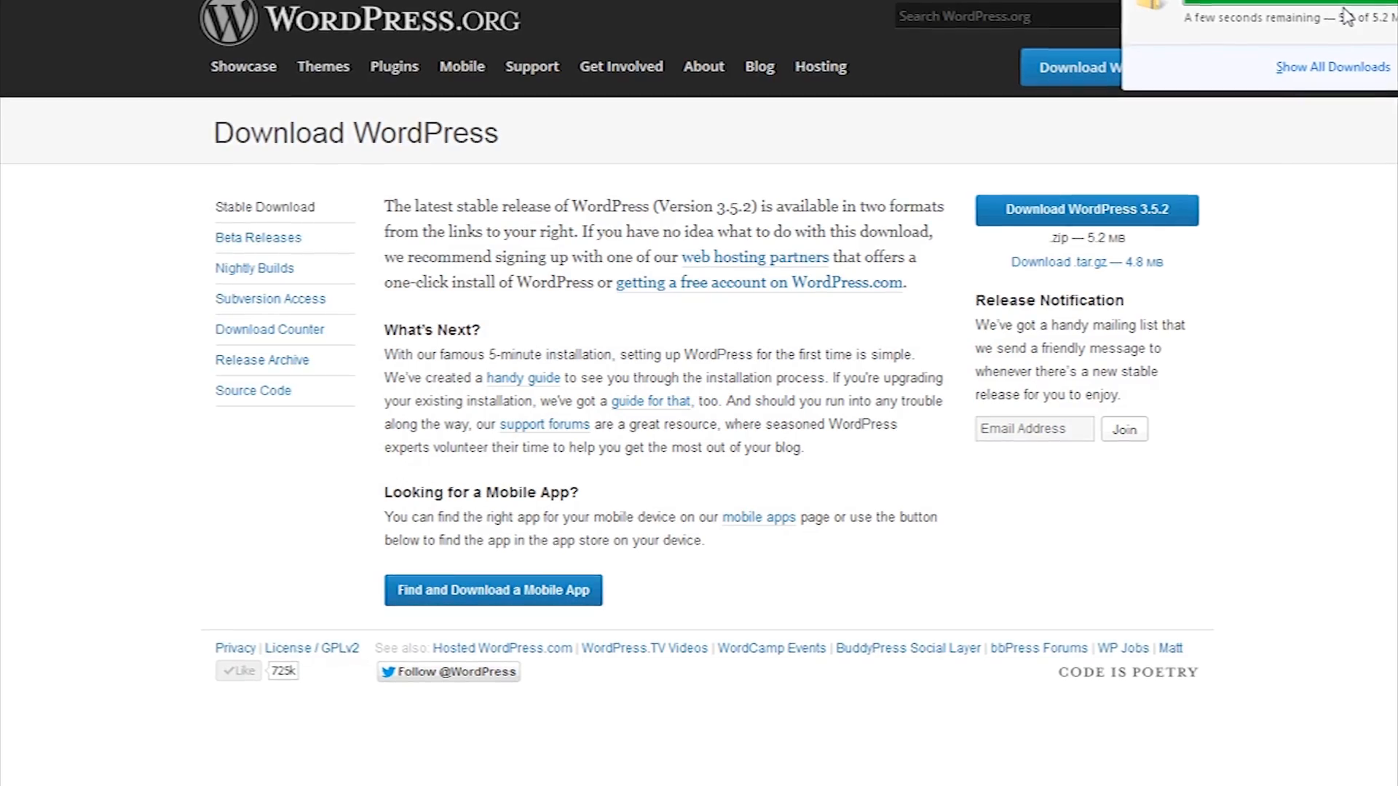
Copy the downloaded wordpress-3.5.2 zip from its folder and open C:\xampp
right_click(1293, 9)
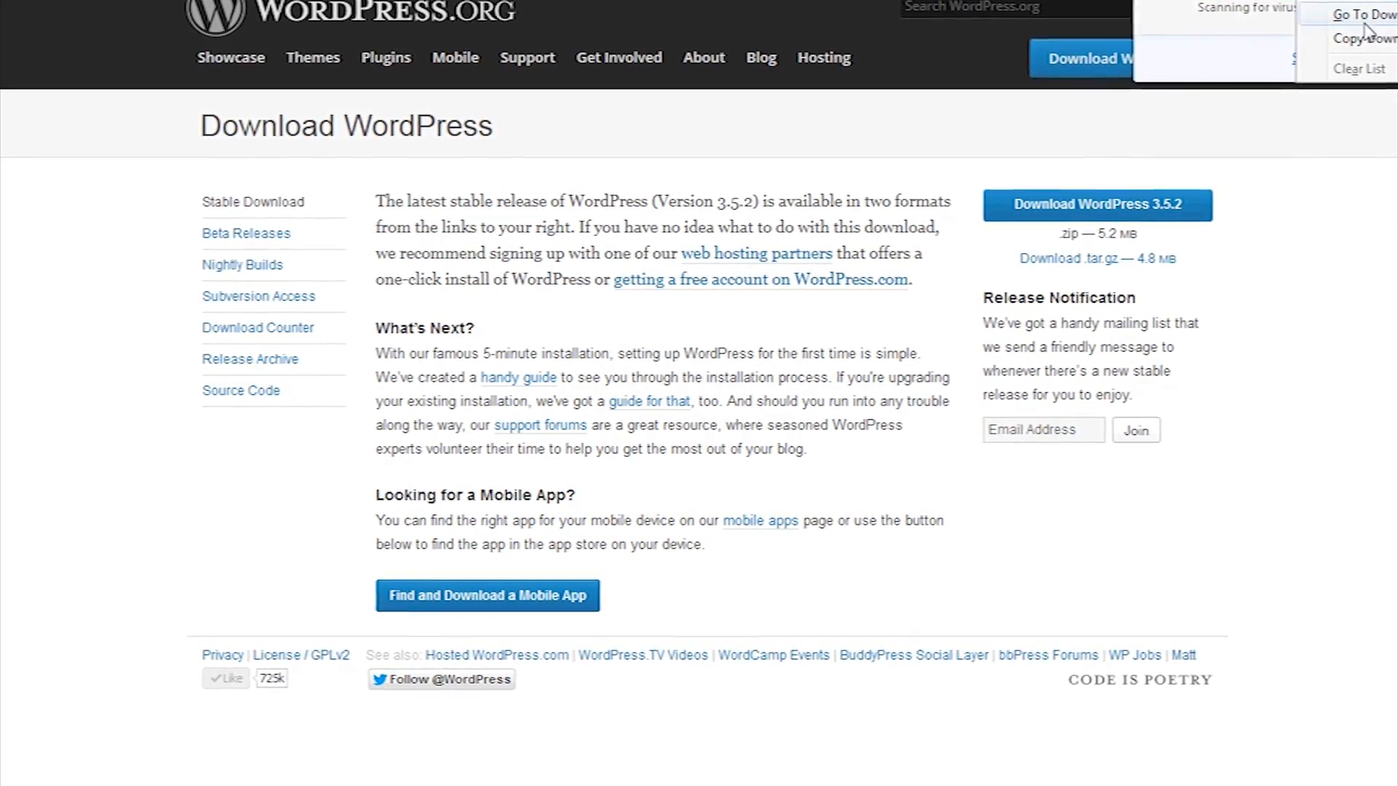
right_click(1289, 12)
left_click(1361, 33)
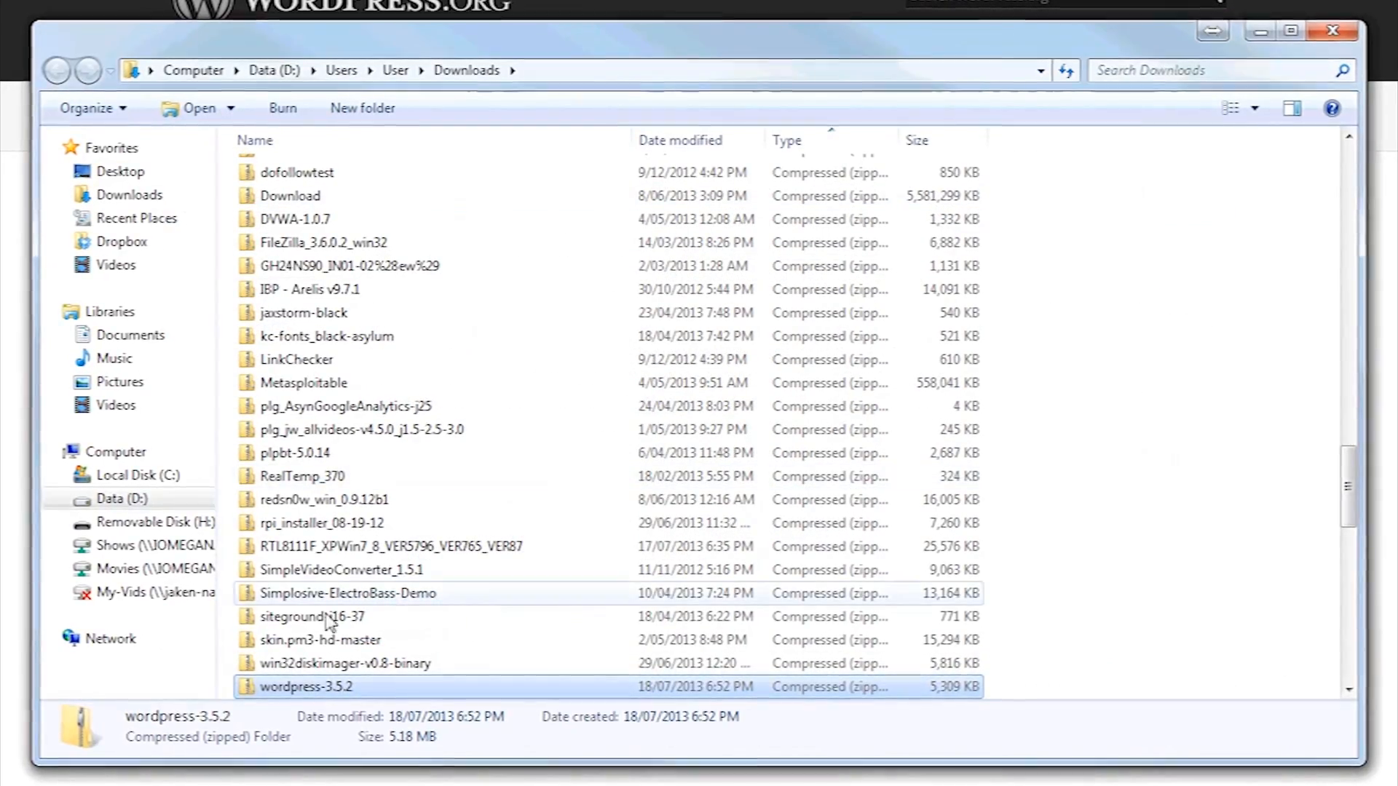
right_click(319, 690)
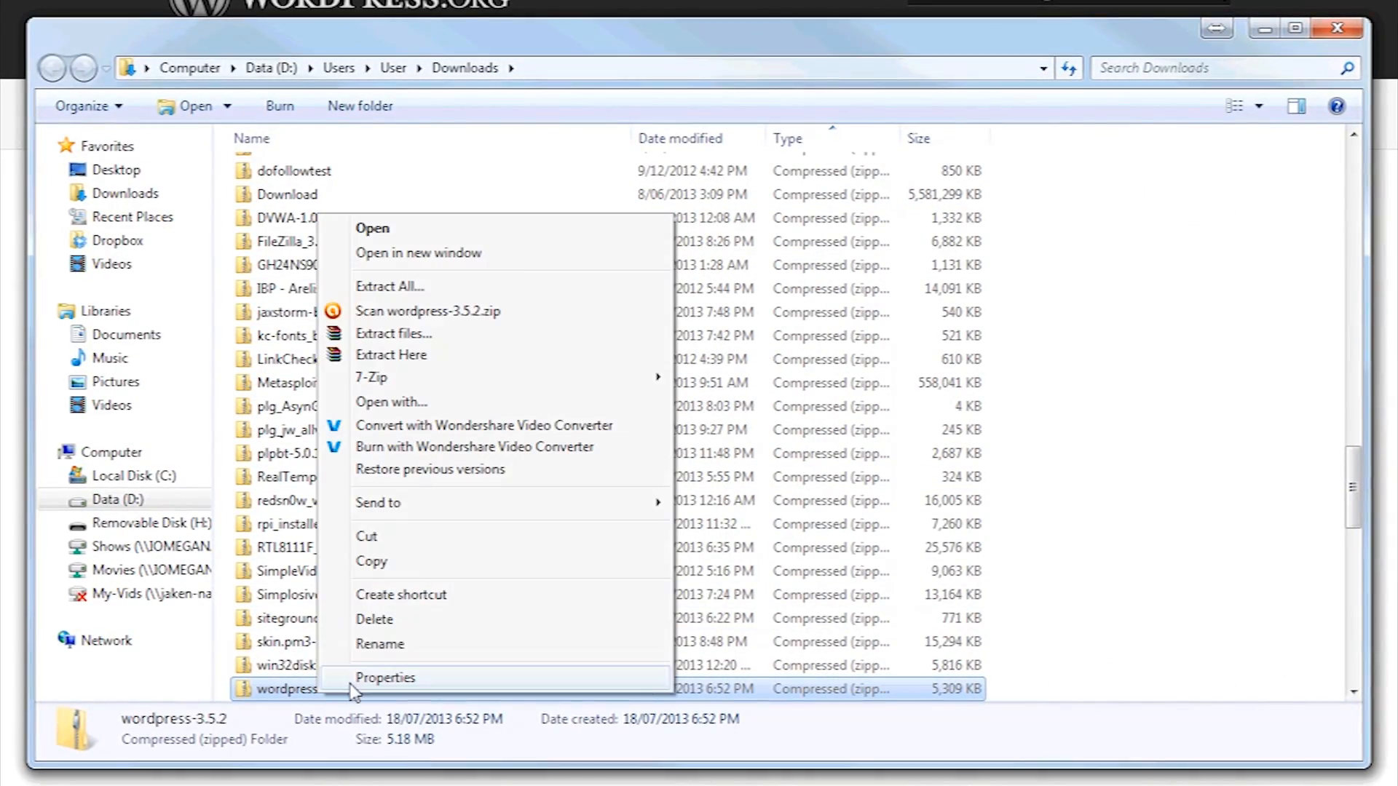
left_click(408, 562)
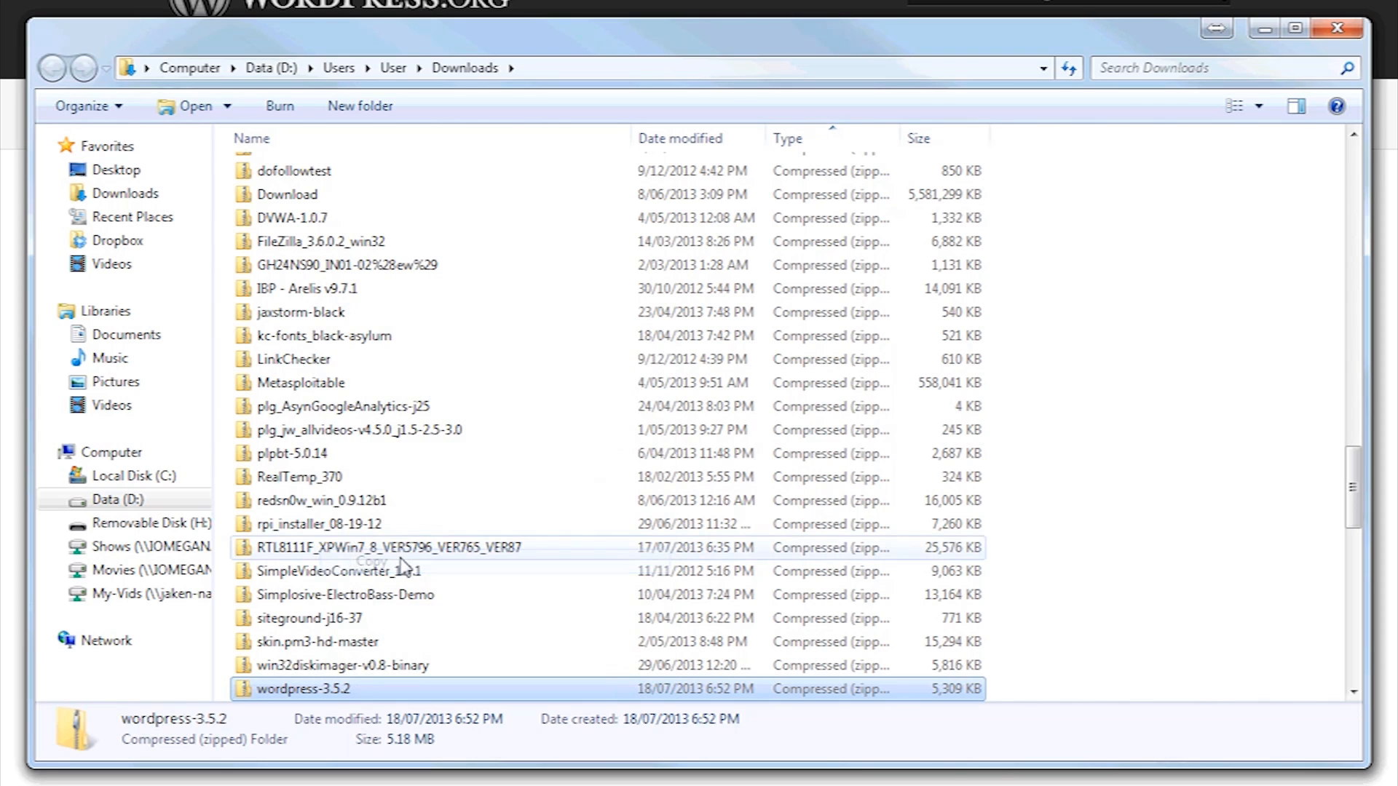
left_click(139, 481)
double_click(275, 384)
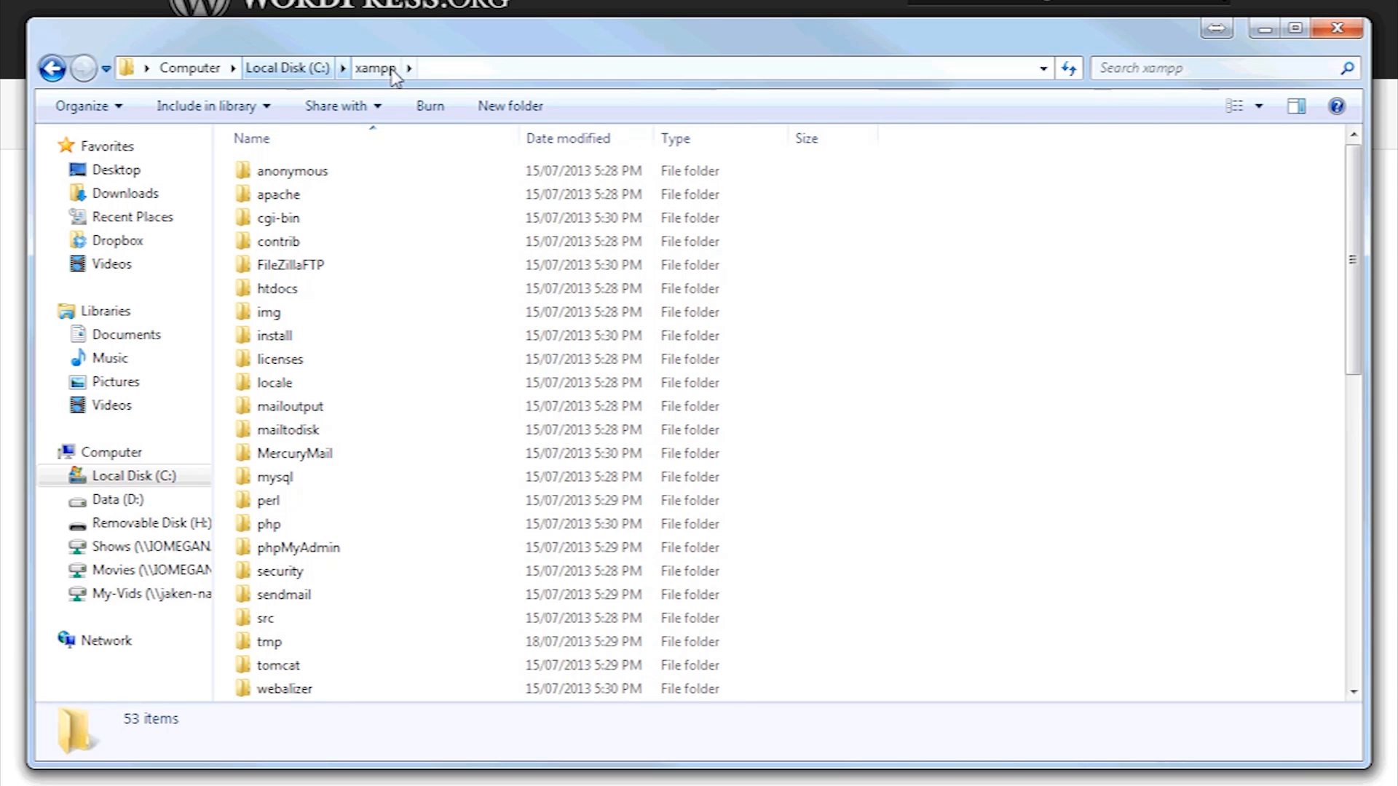
Create a folder named site inside htdocs and open it
double_click(283, 293)
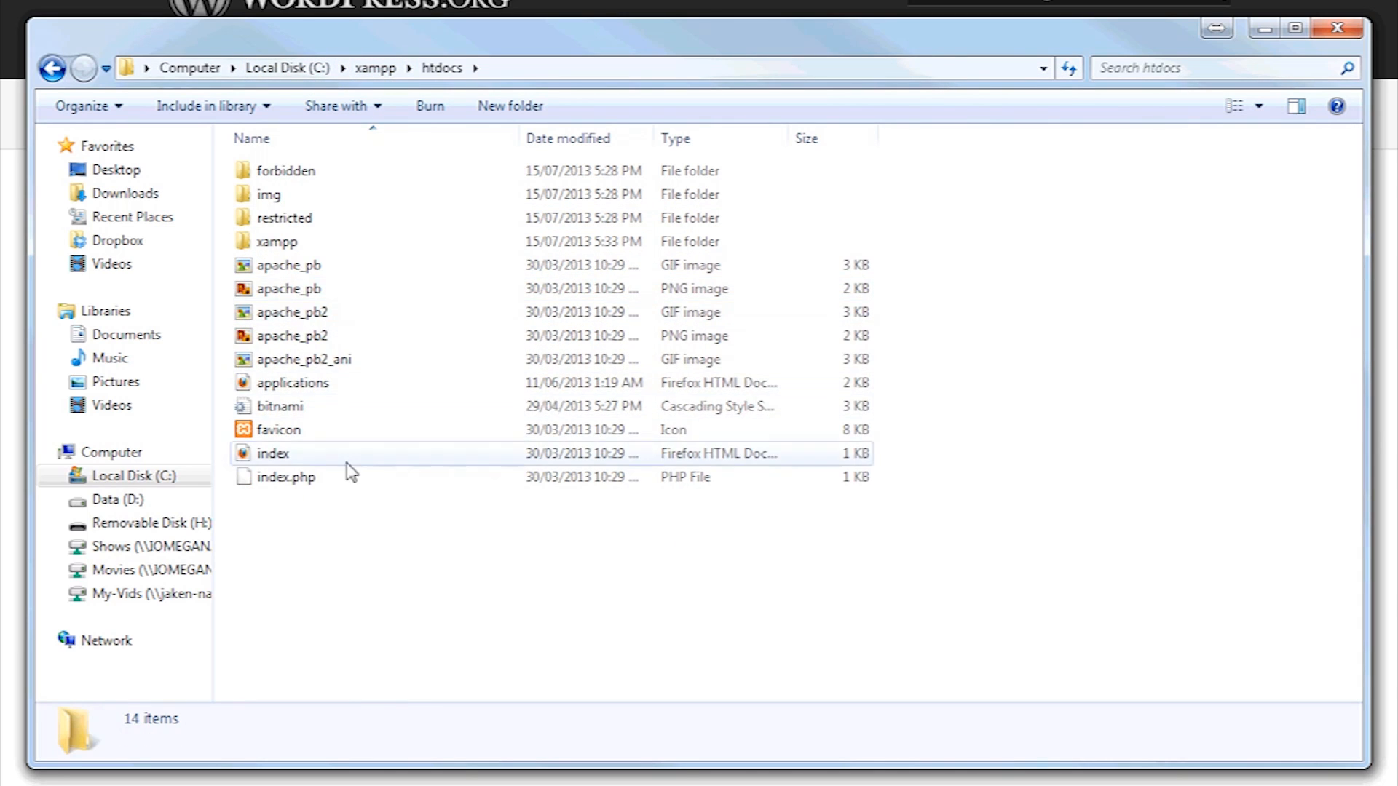
left_click(510, 106)
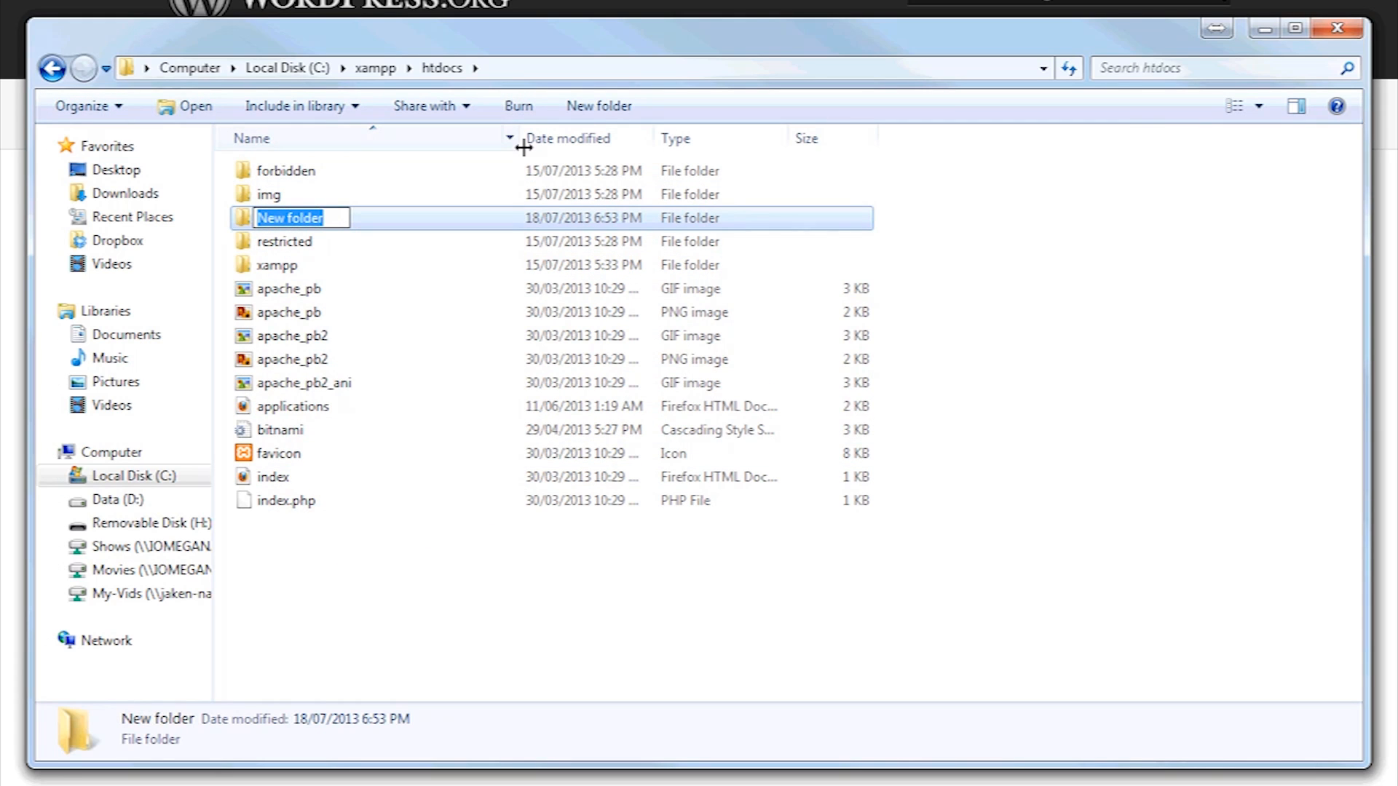
type("site")
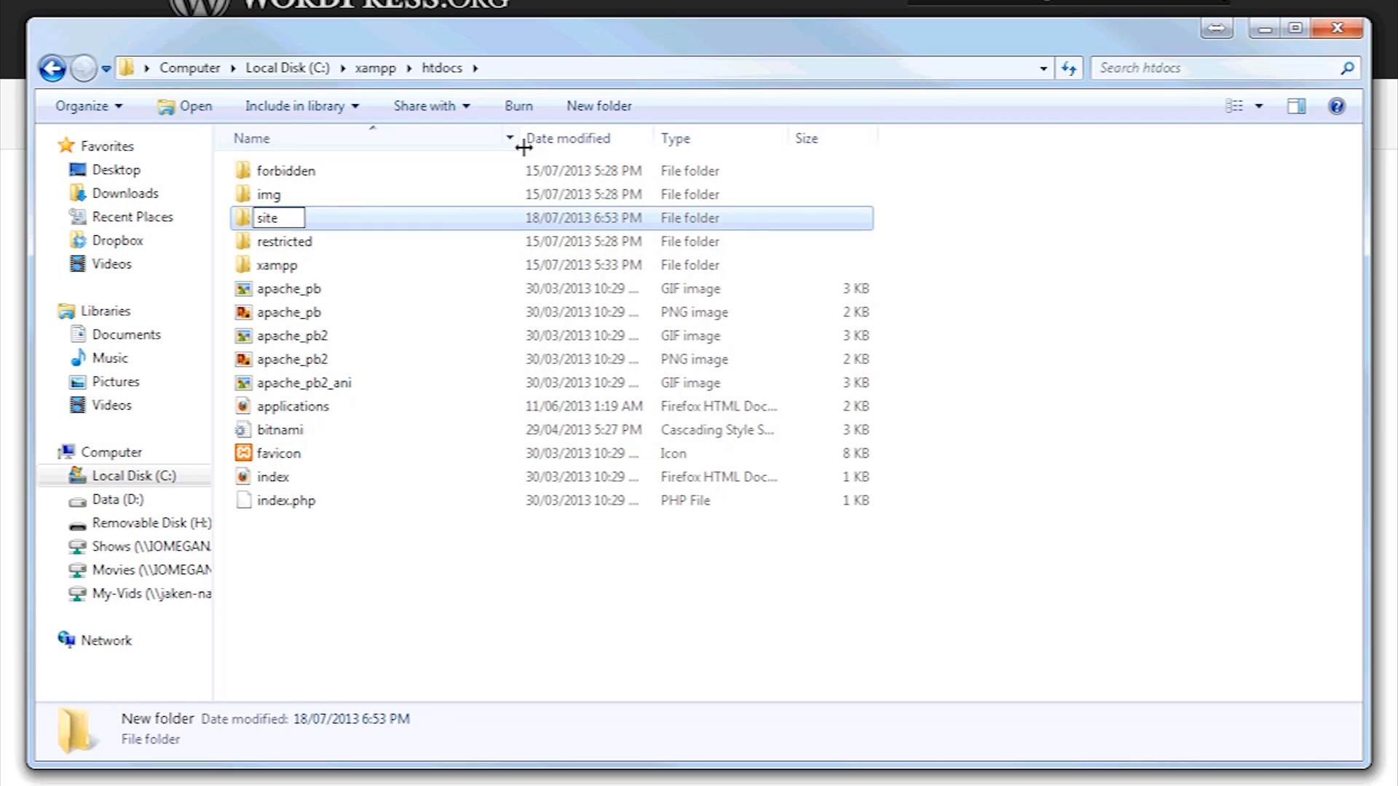
key("Return")
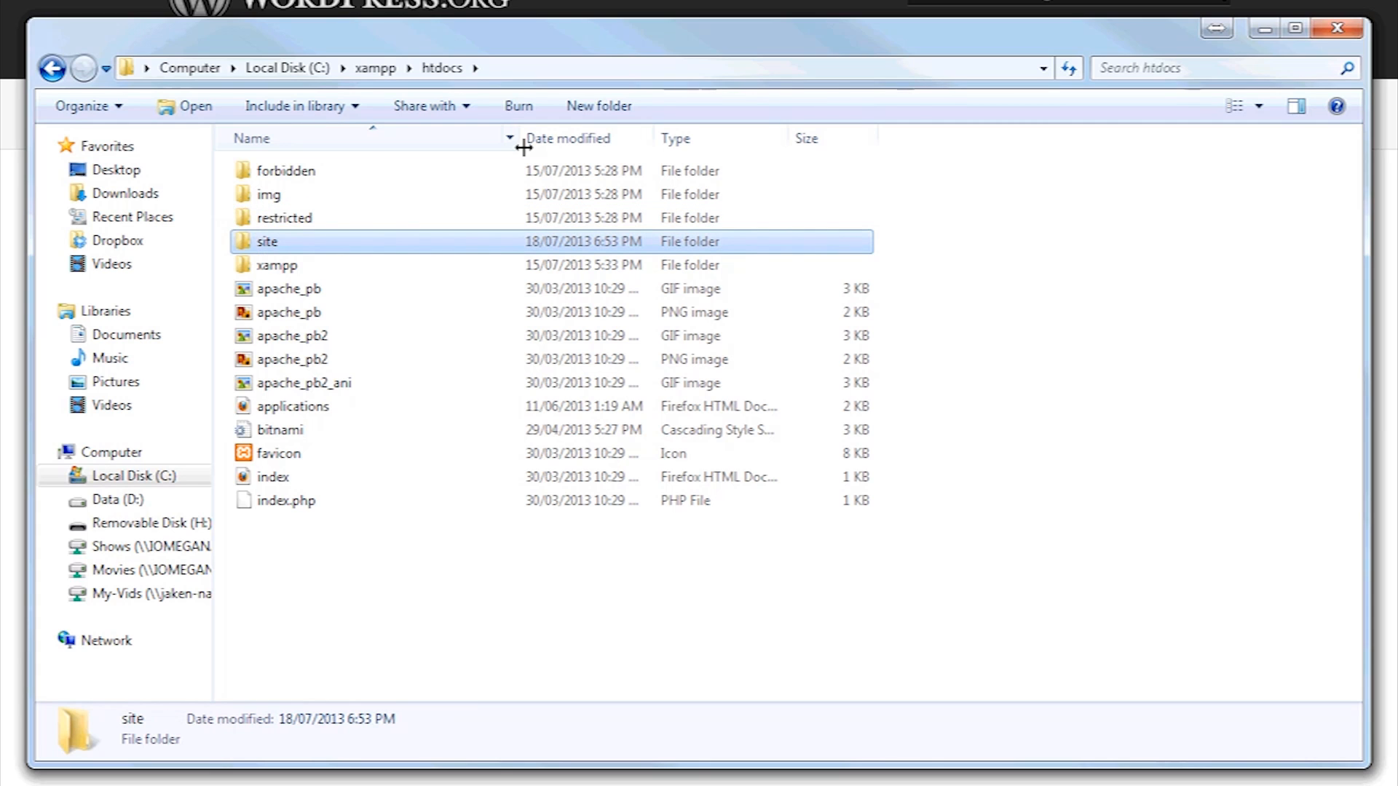
double_click(321, 247)
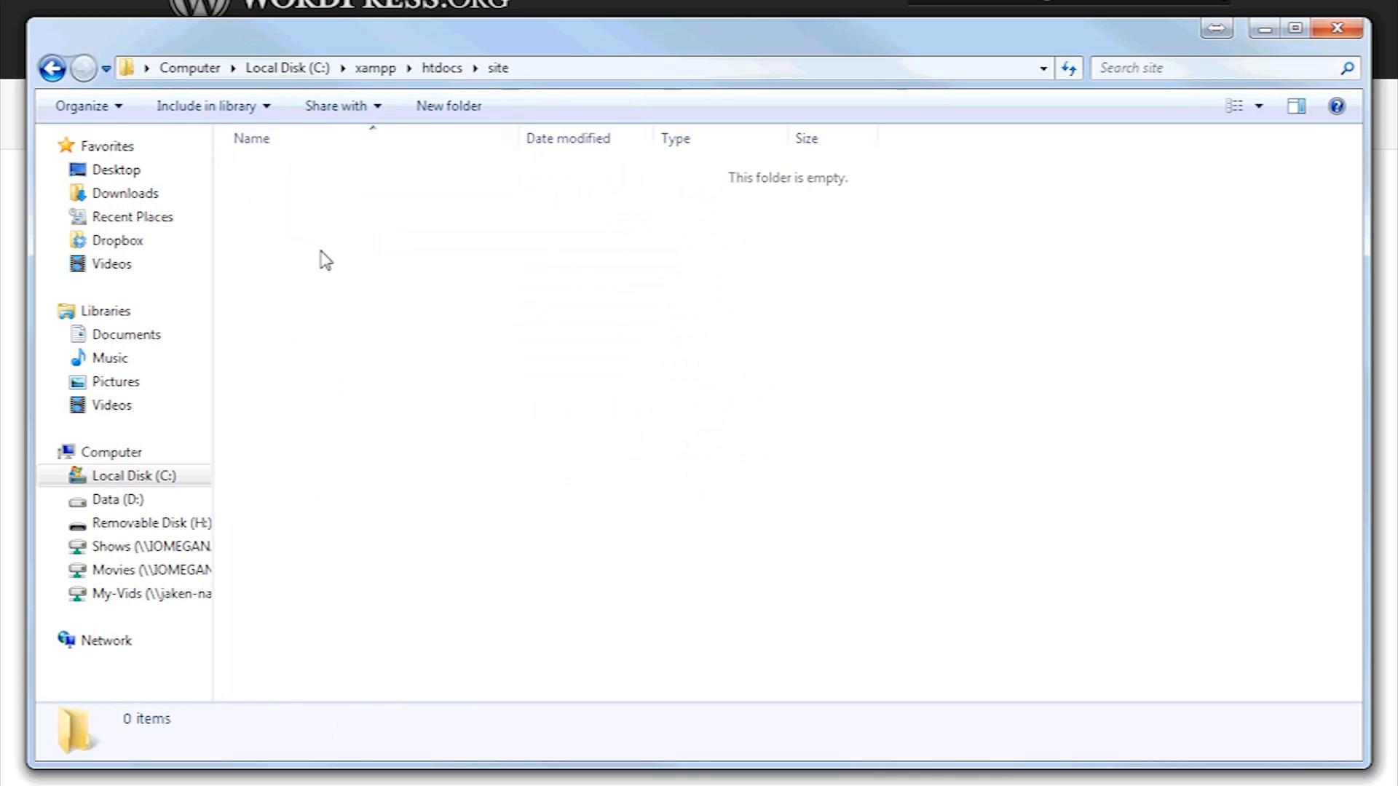
Paste the wordpress-3.5.2 zip into site and extract all its contents there
key("ctrl+v")
right_click(303, 173)
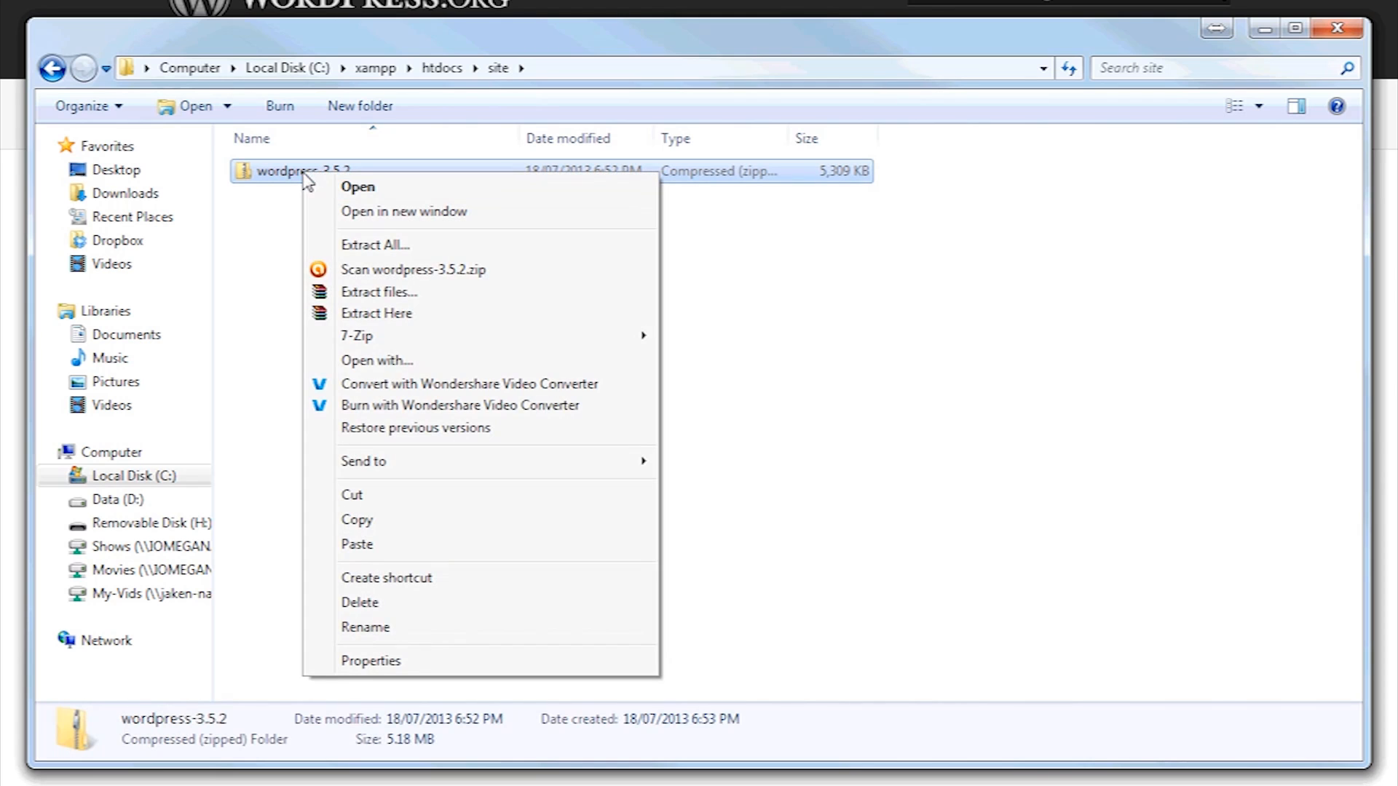
left_click(371, 245)
left_click(890, 597)
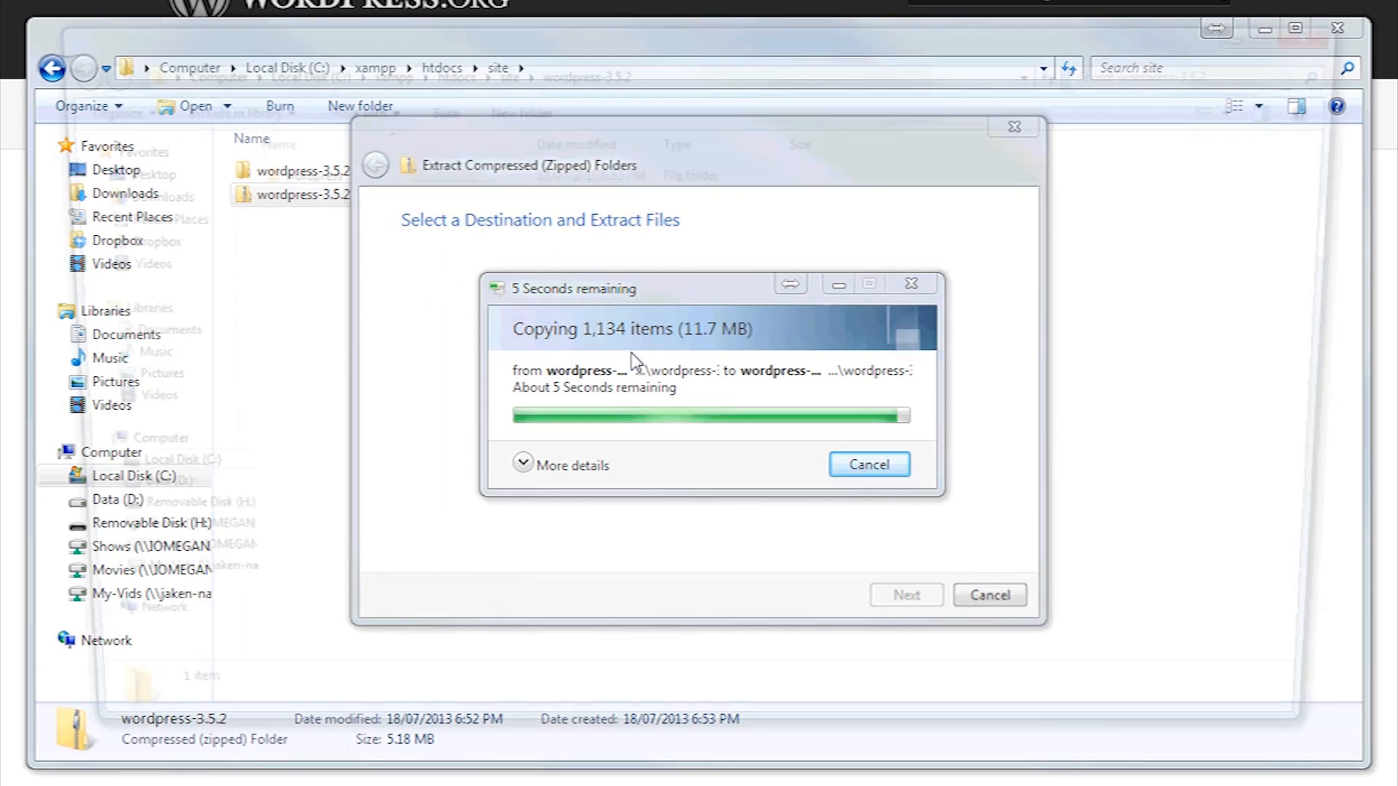
Cut all nineteen files and folders from the inner wordpress folder
double_click(303, 175)
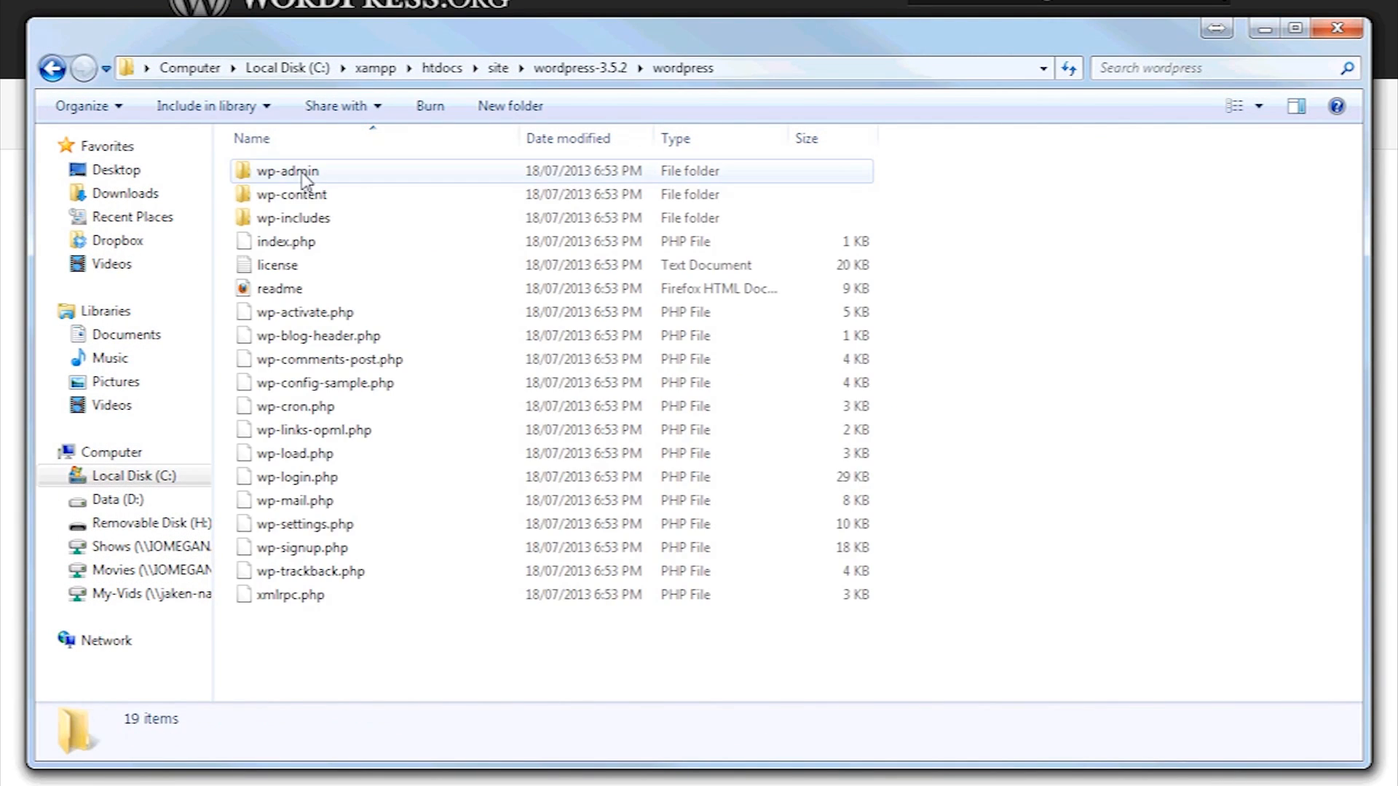
left_click(303, 175)
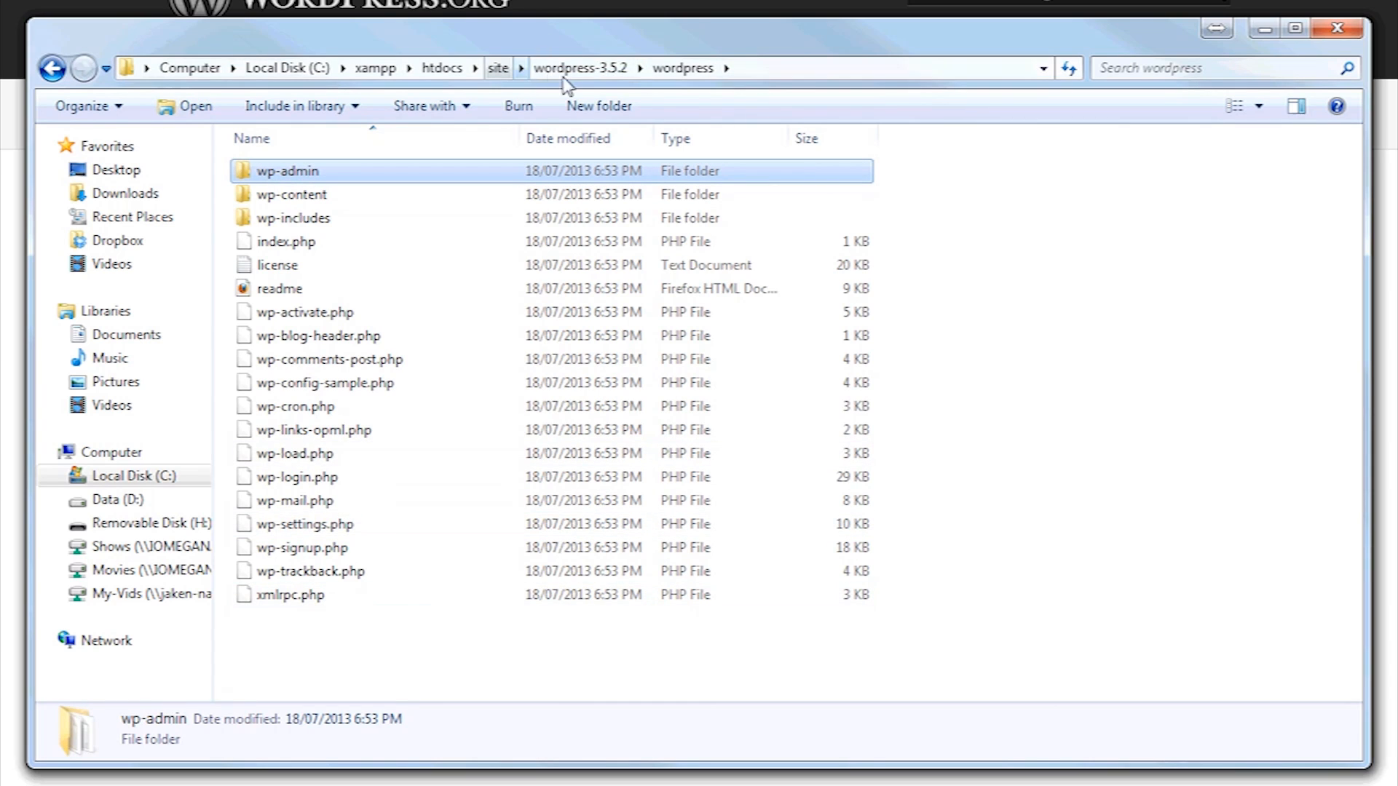
left_click(498, 67)
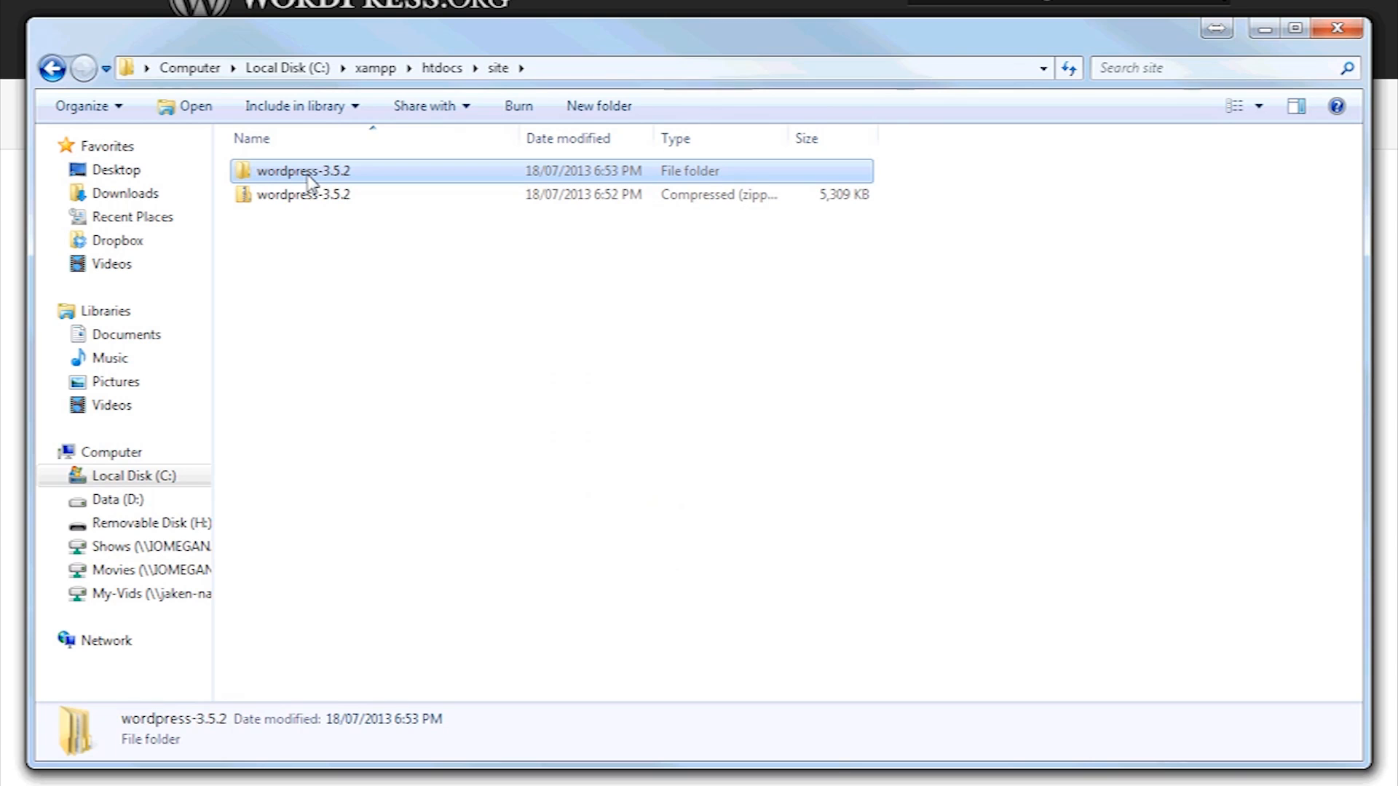
double_click(309, 178)
double_click(308, 178)
left_click(312, 177)
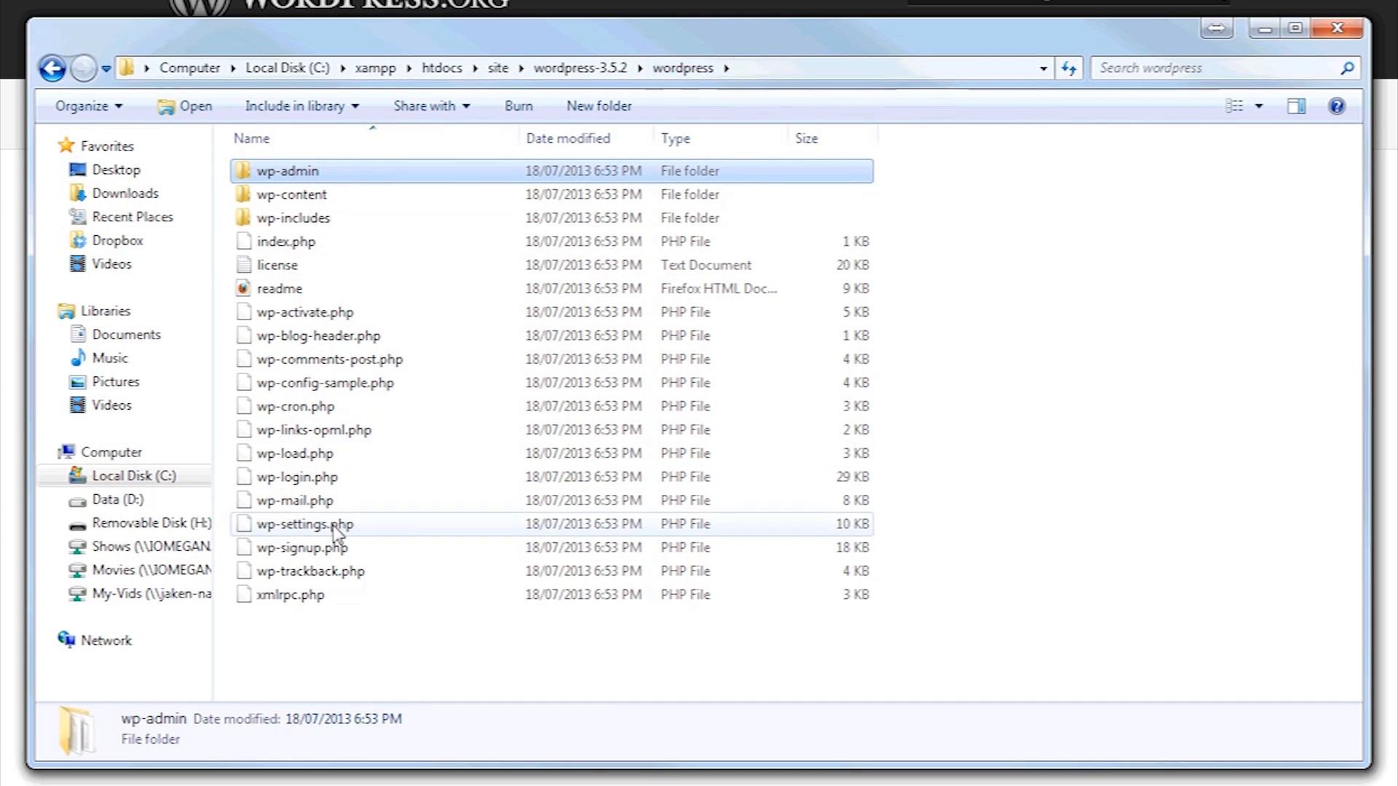
left_click(325, 602, "shift")
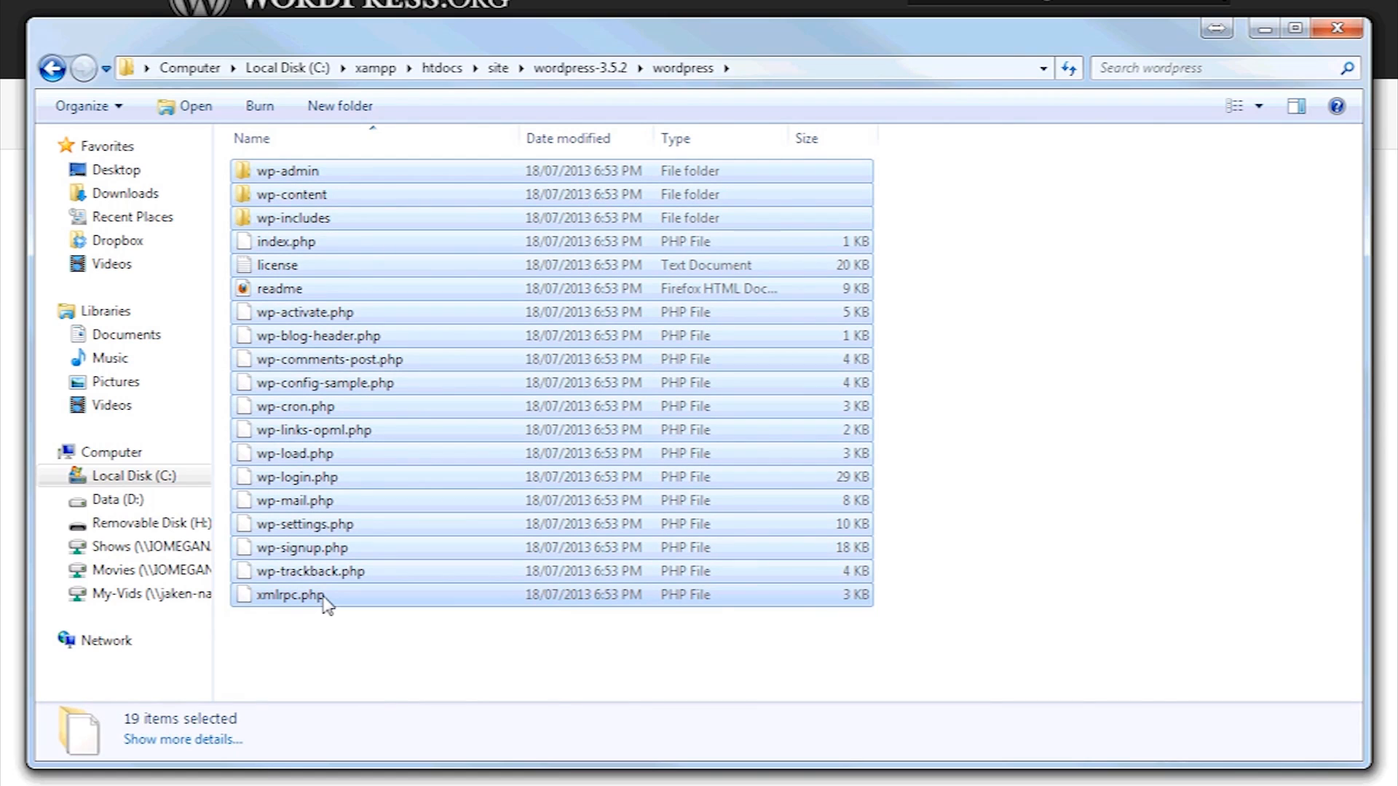
key("ctrl+x")
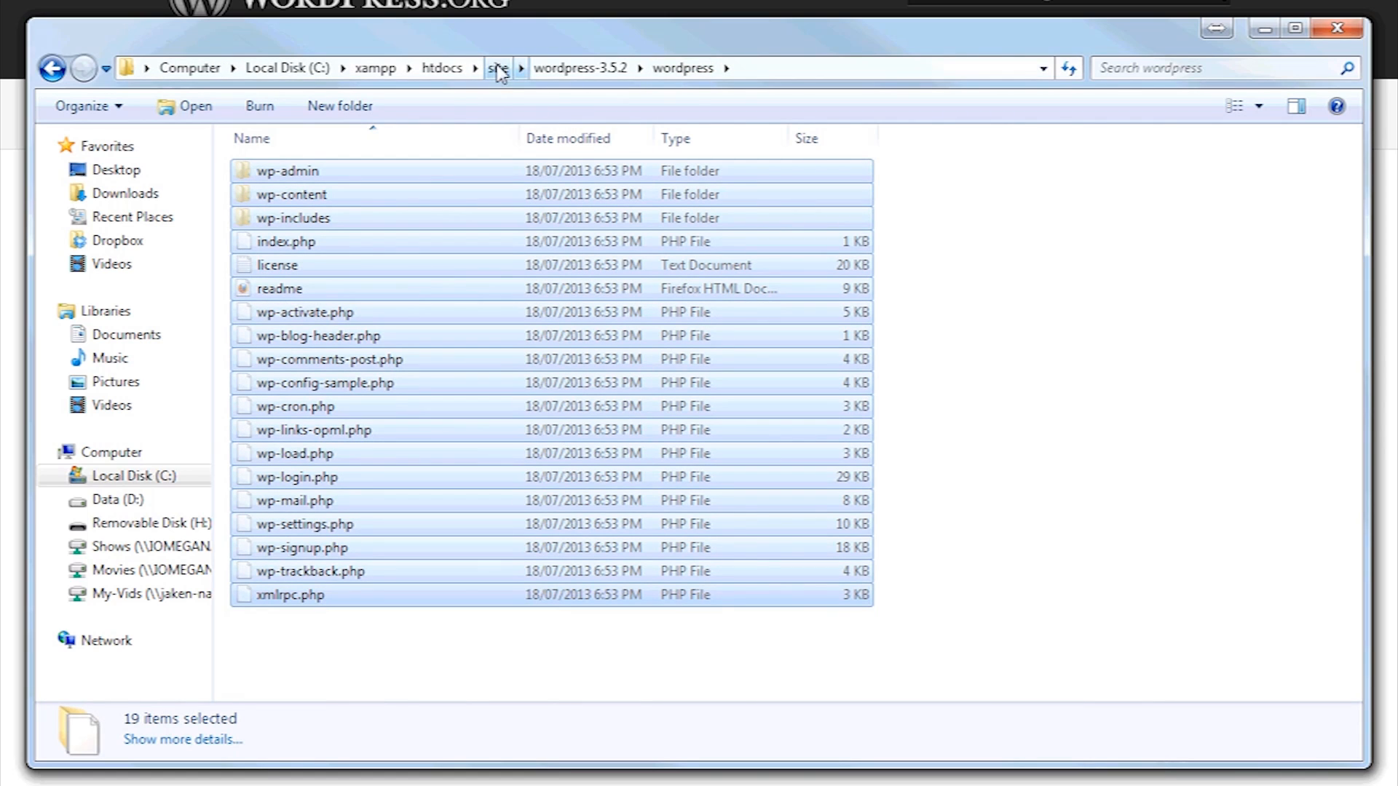
Paste the WordPress files directly into the site folder
right_click(344, 248)
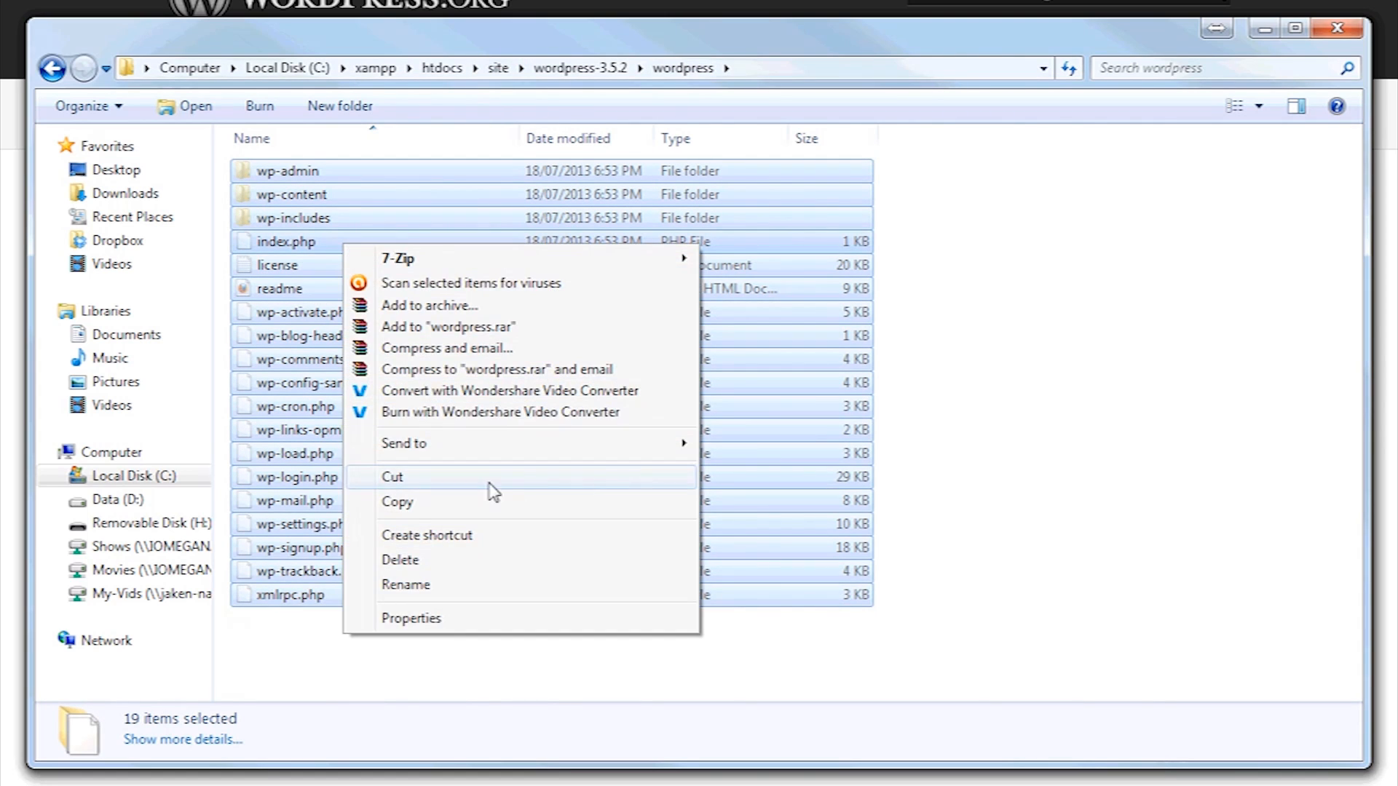
left_click(498, 68)
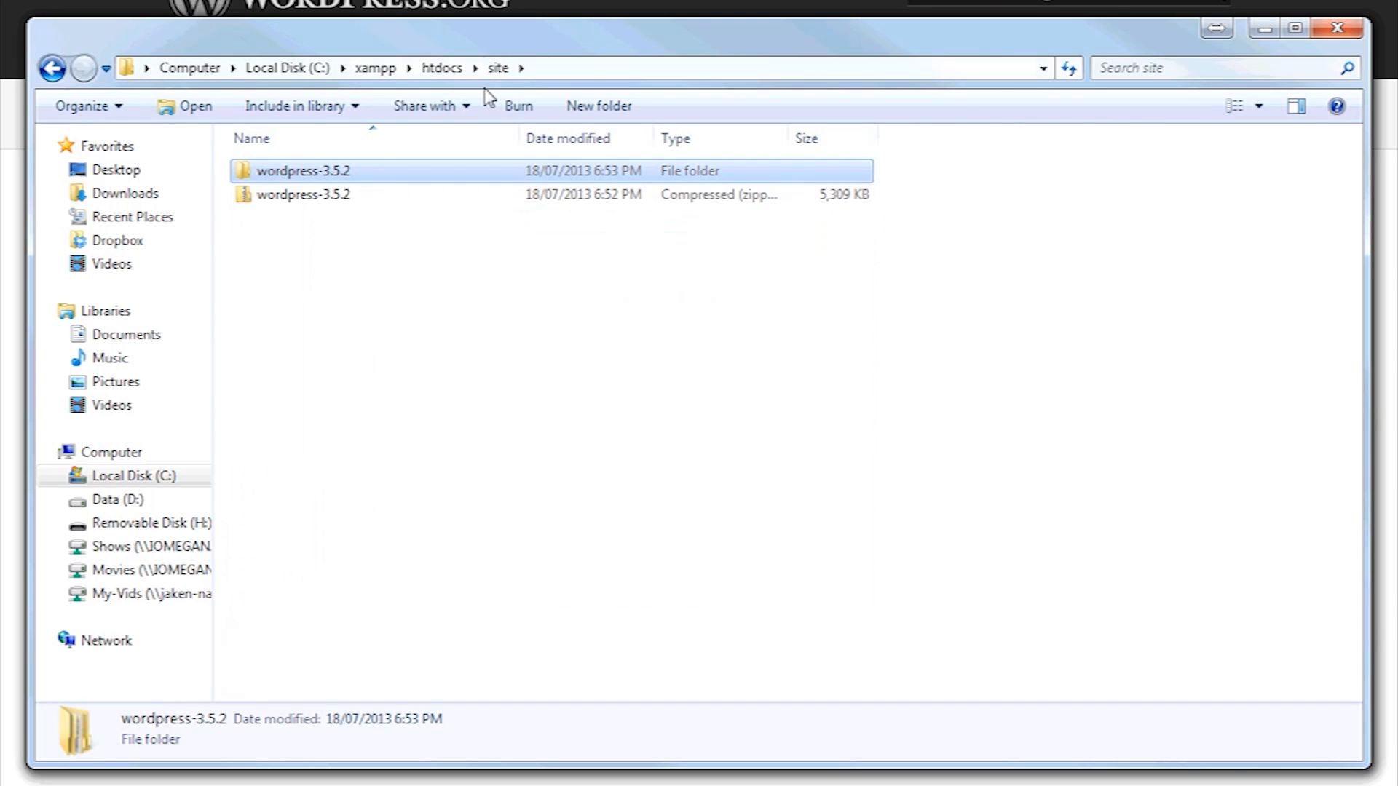
right_click(342, 287)
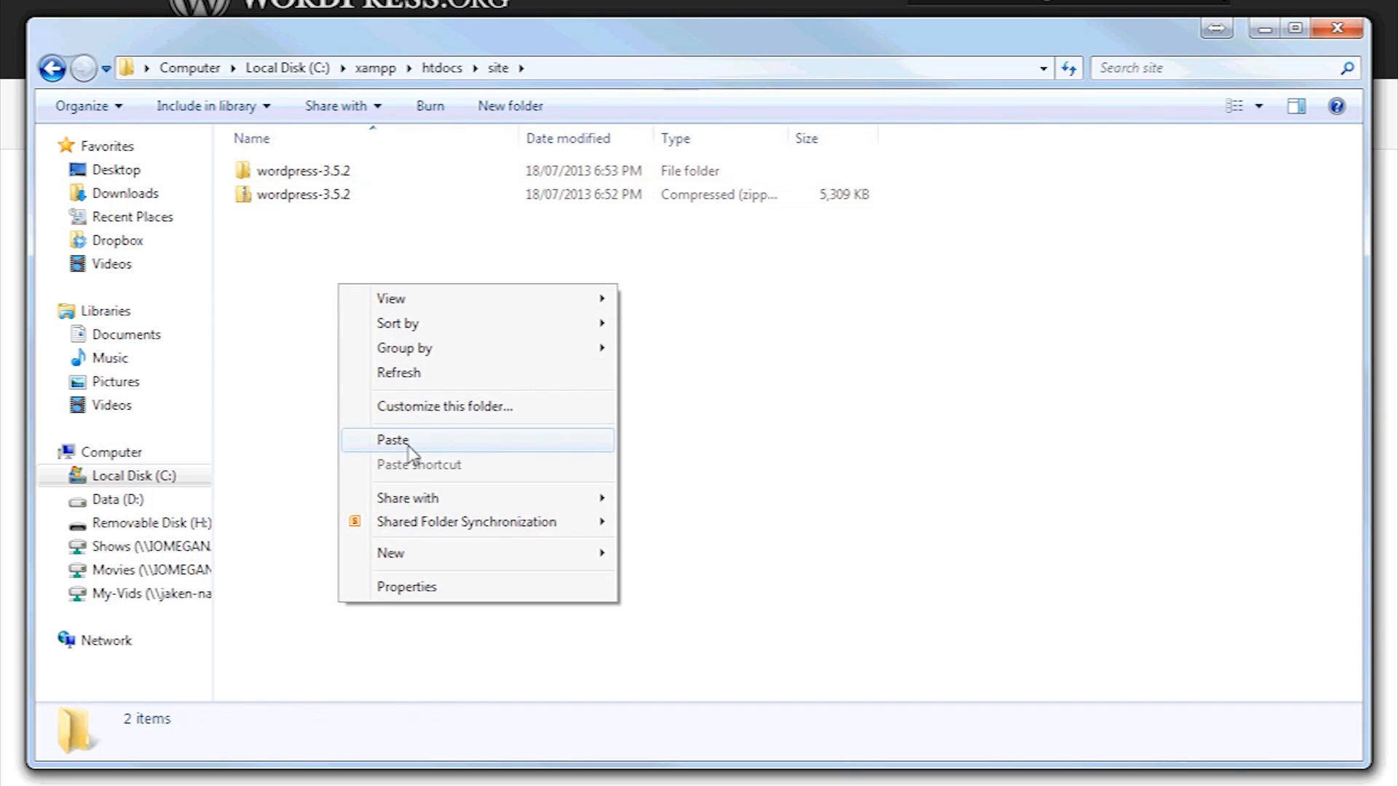
left_click(280, 370)
key("ctrl+v")
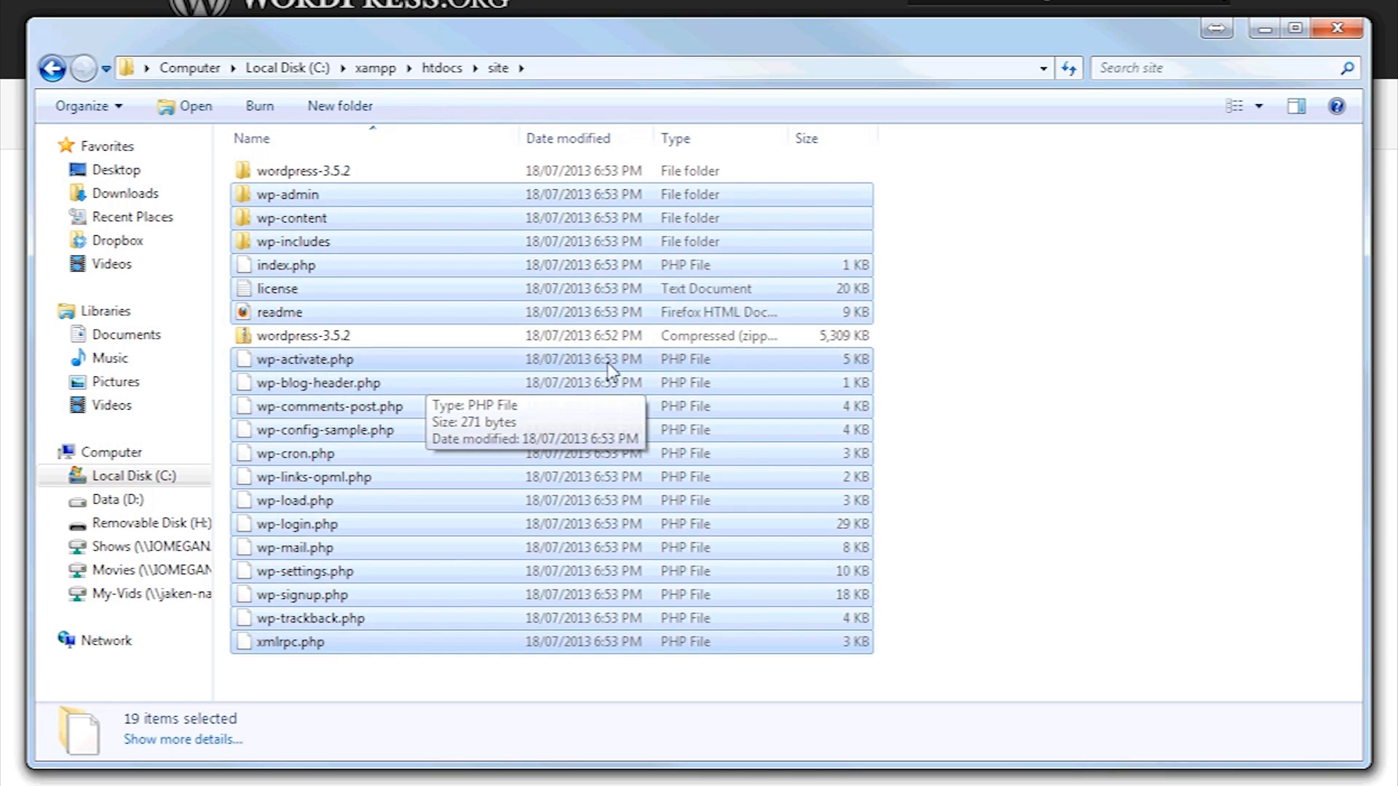
left_click(943, 306)
Delete the leftover extracted wordpress-3.5.2 folder, keeping the zip
left_click(320, 173)
left_click(323, 336, "ctrl")
key("Delete")
left_click(900, 399)
left_click(299, 177)
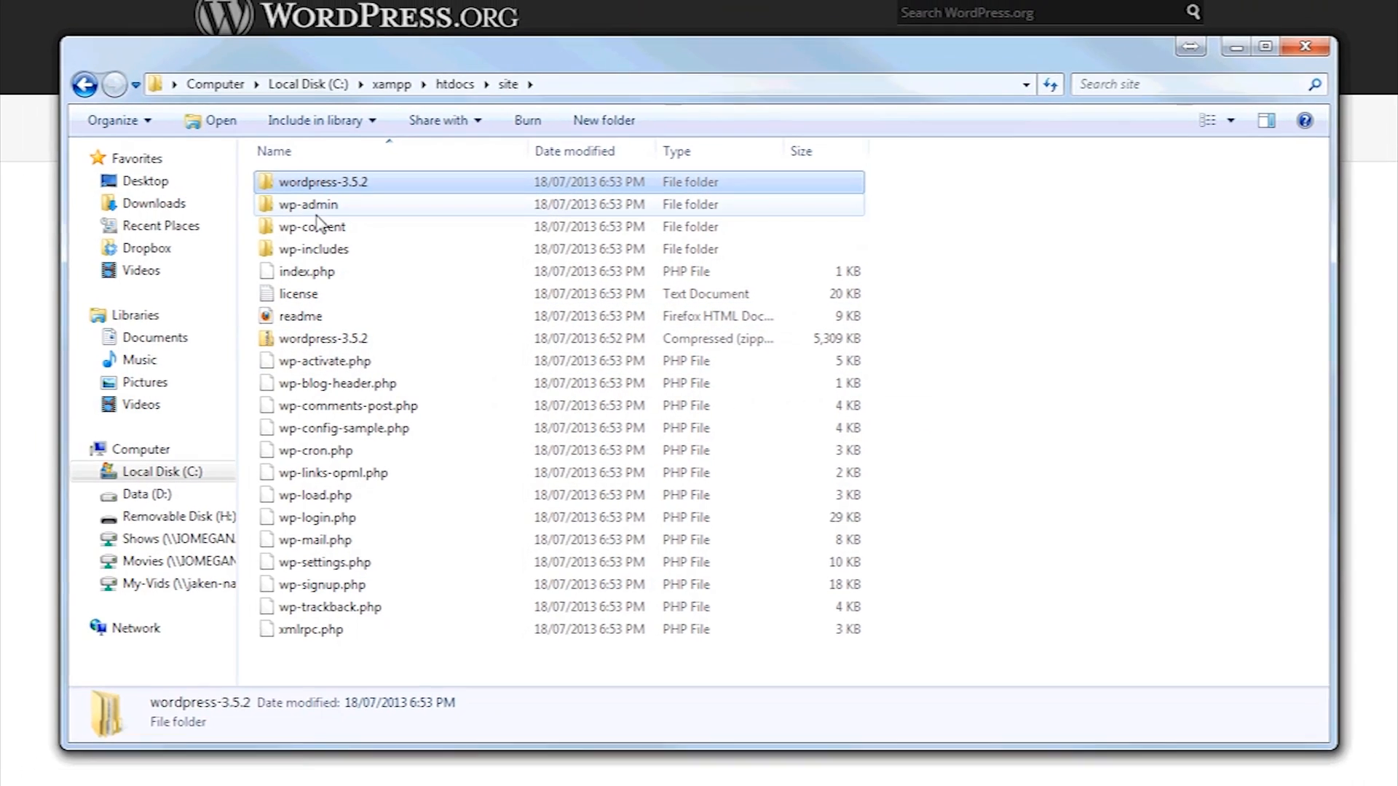
key("Delete")
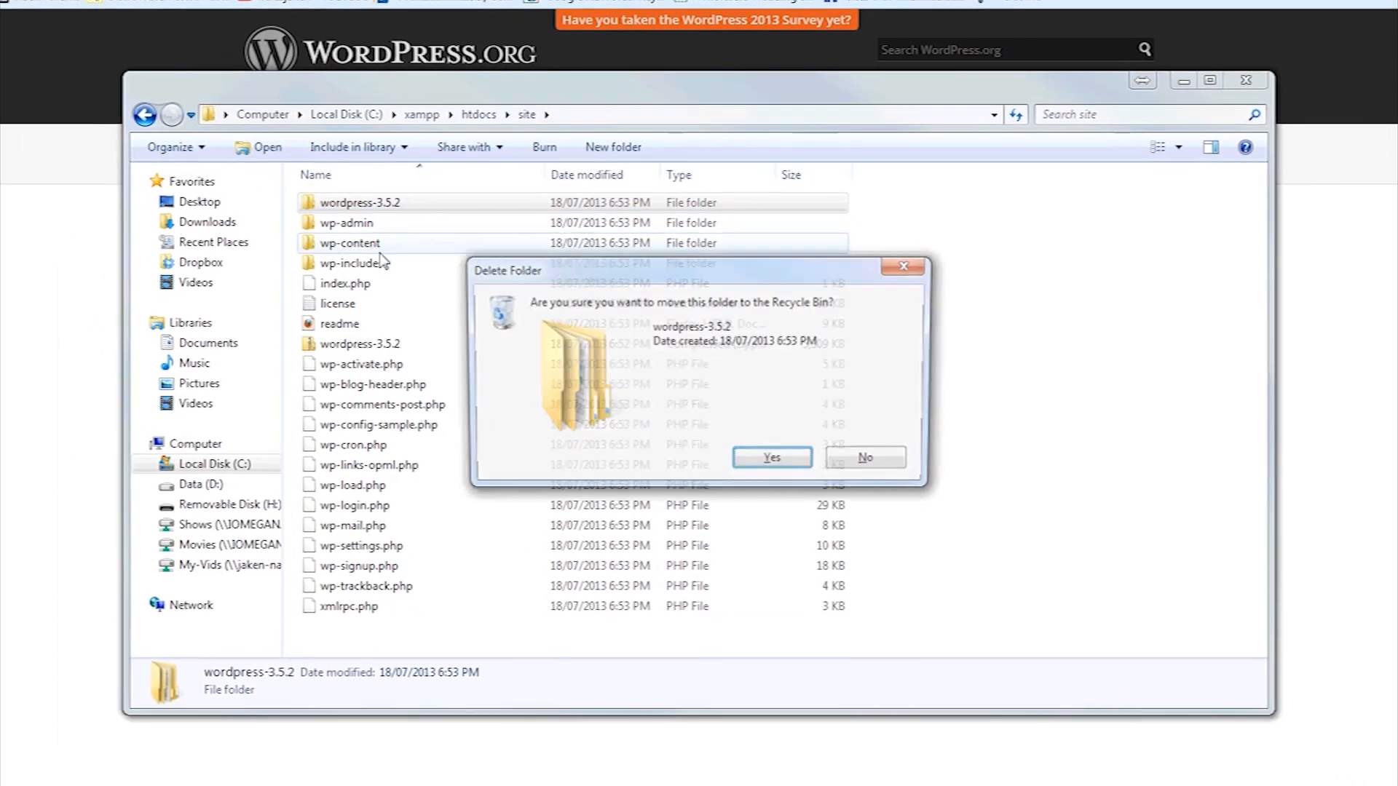
left_click(761, 471)
left_click(198, 52)
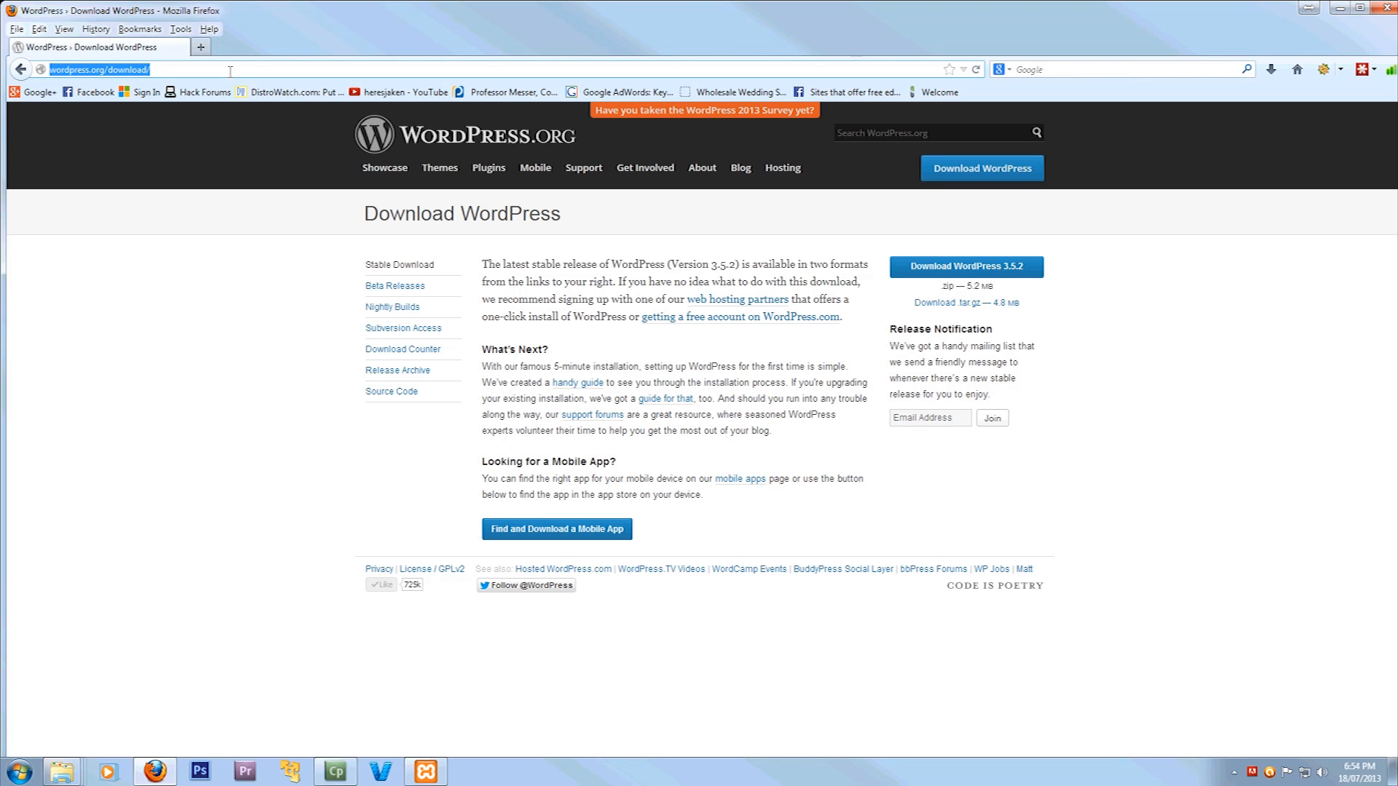
Load localhost/site/ and start creating the WordPress configuration file
type("localhost/")
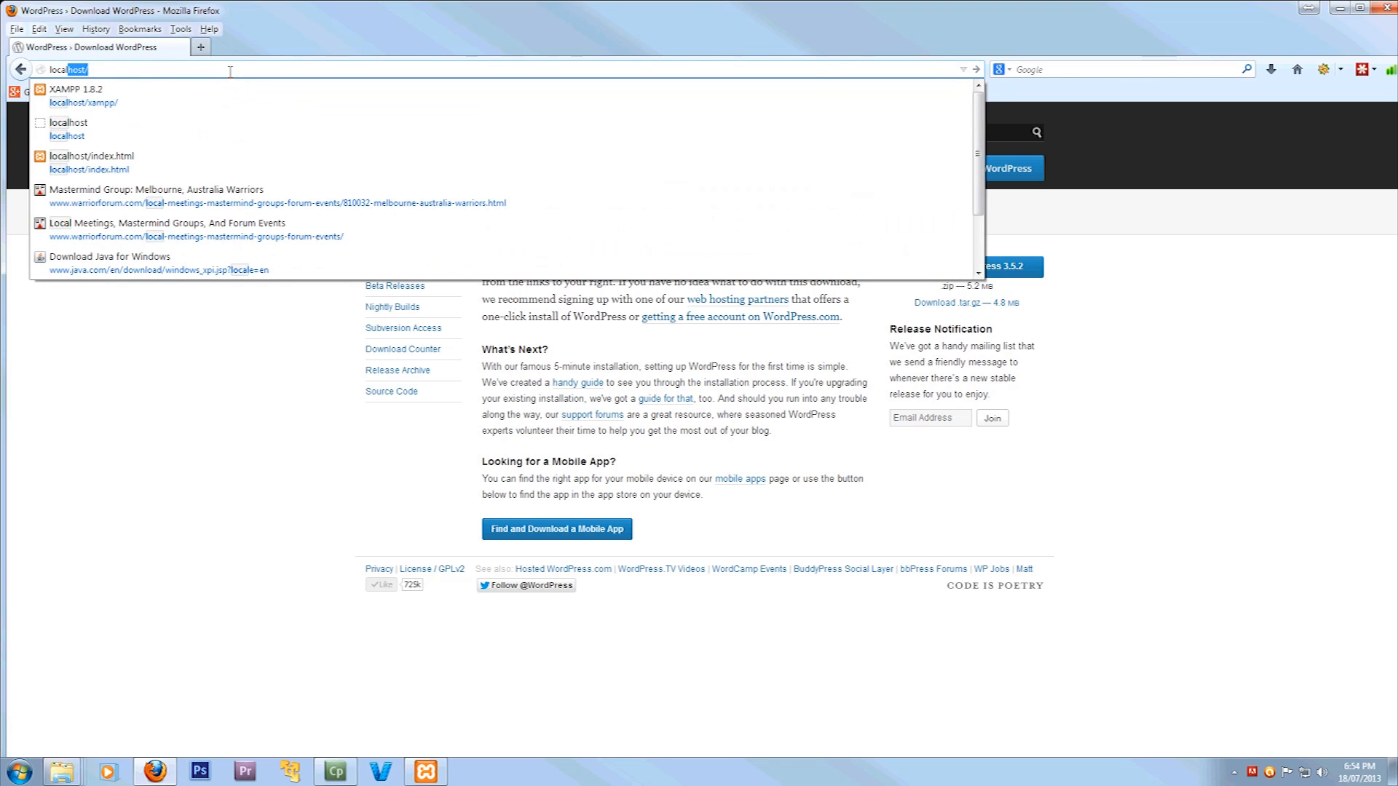
key("Return")
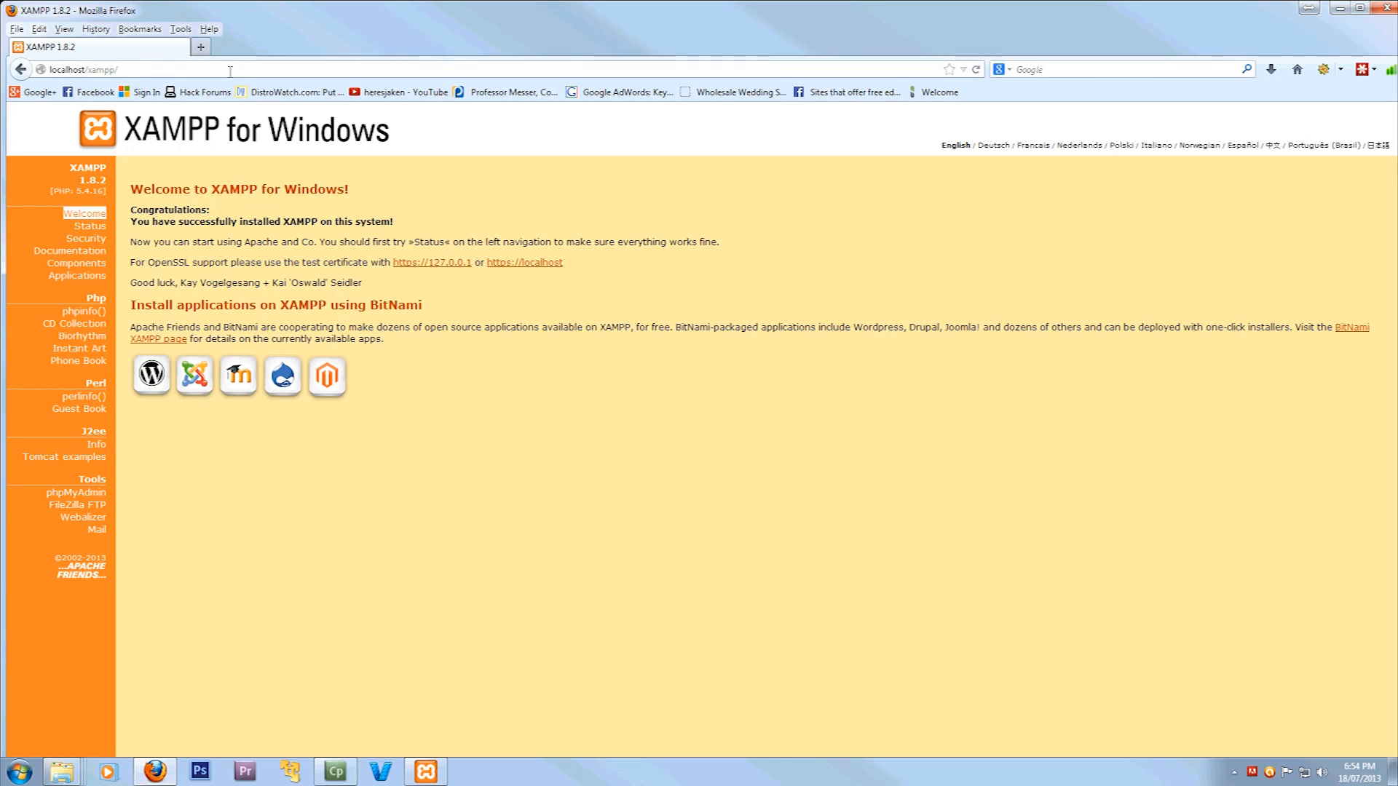
left_click(140, 69)
key("BackSpace")
key("BackSpace")
key("BackSpace")
key("BackSpace")
key("BackSpace")
key("BackSpace")
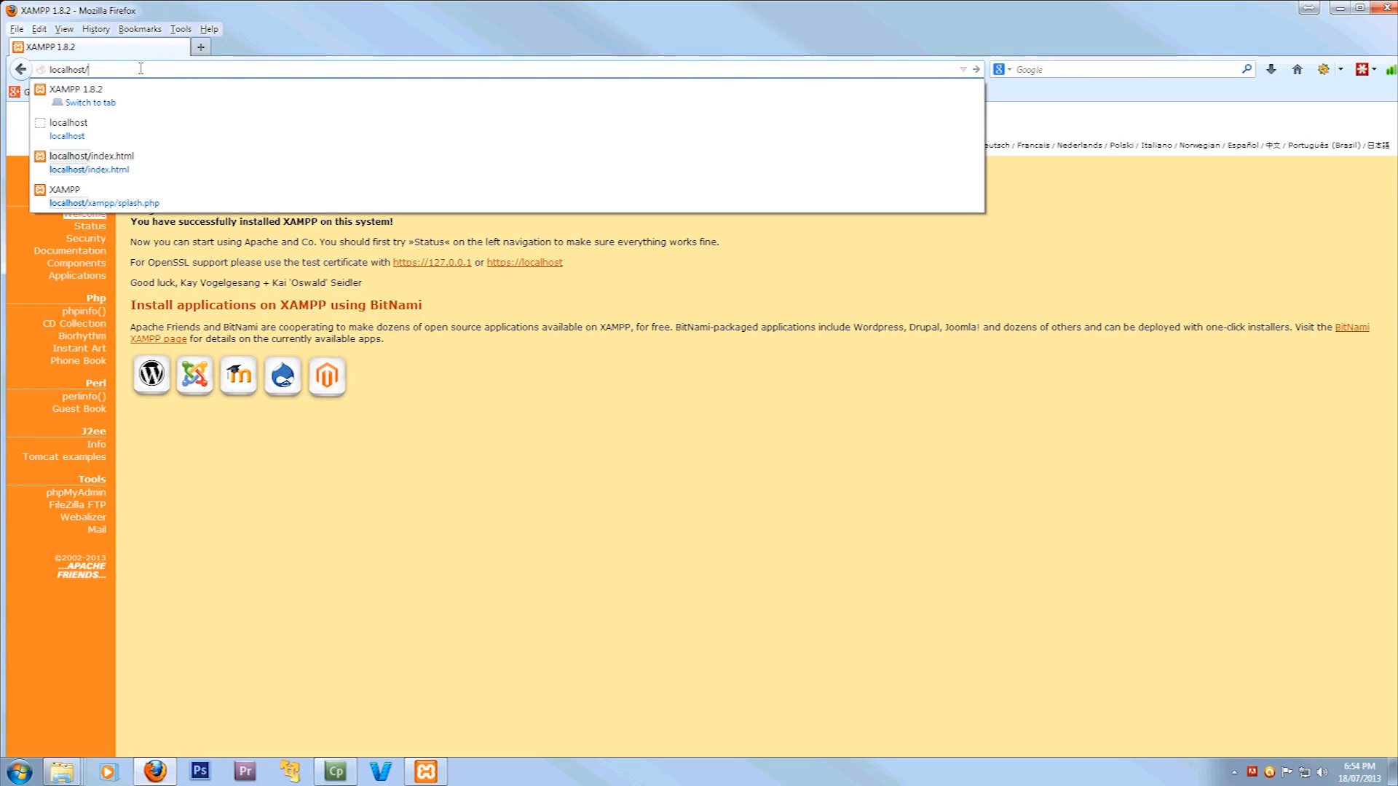
type("site/")
key("Return")
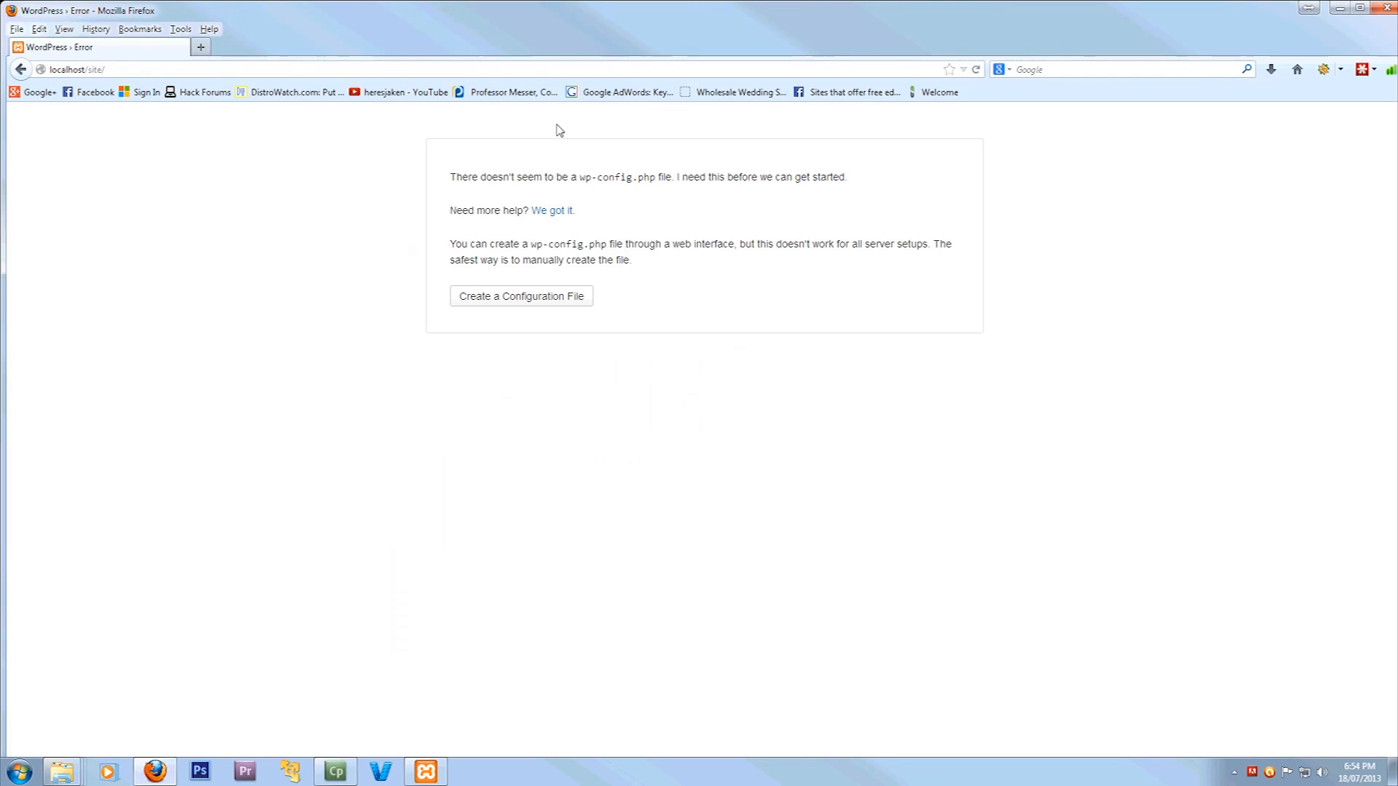
left_click(521, 297)
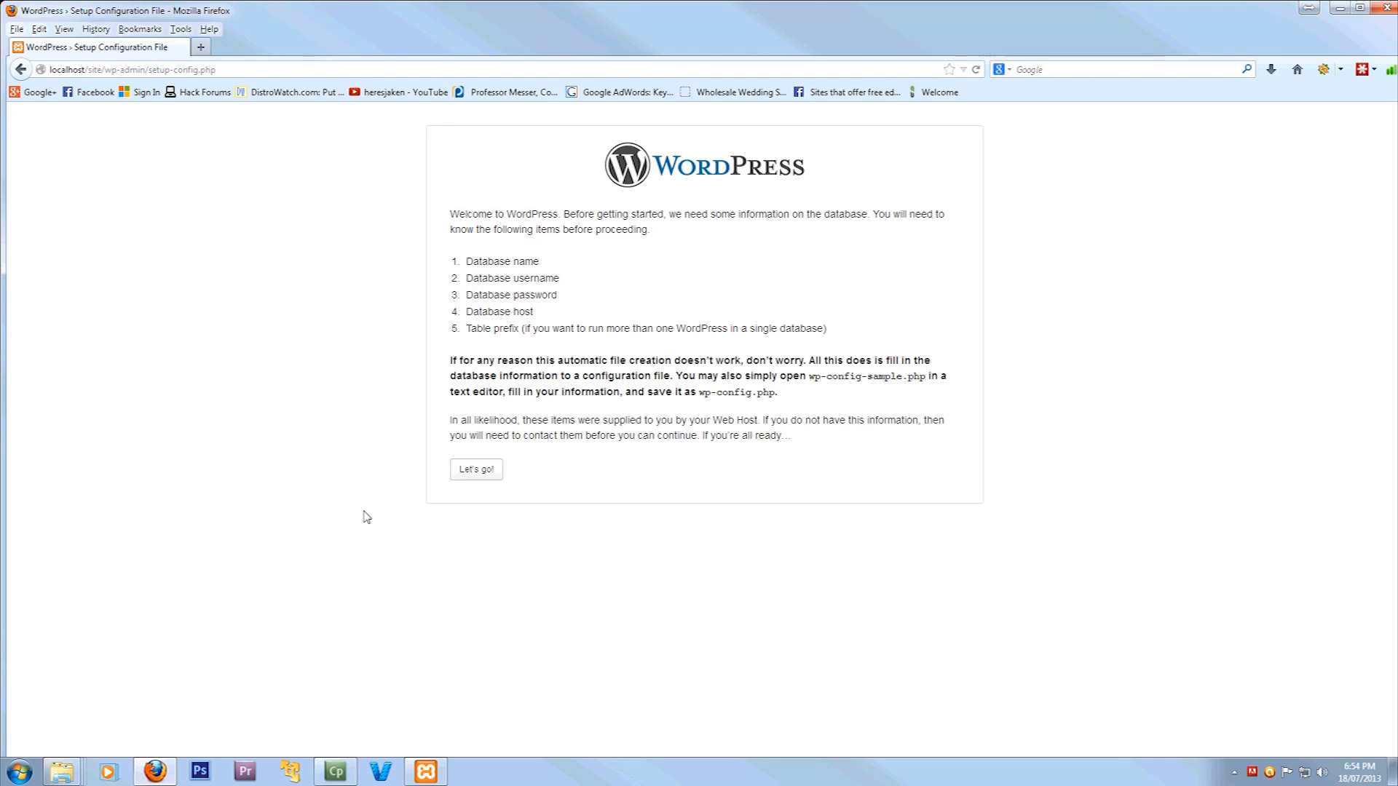
In a new tab, open phpMyAdmin from localhost and view its Databases list
left_click(202, 48)
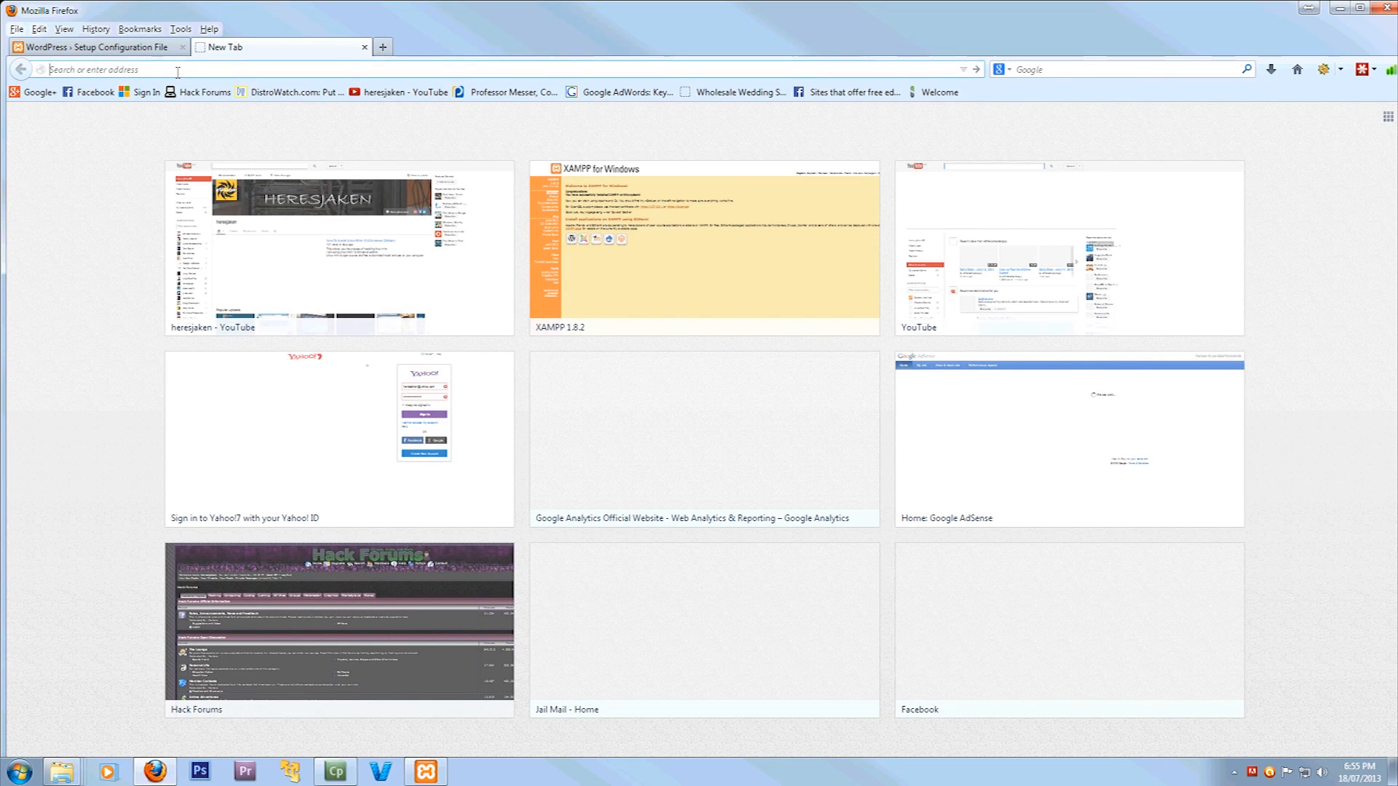
type("localhost/")
key("Return")
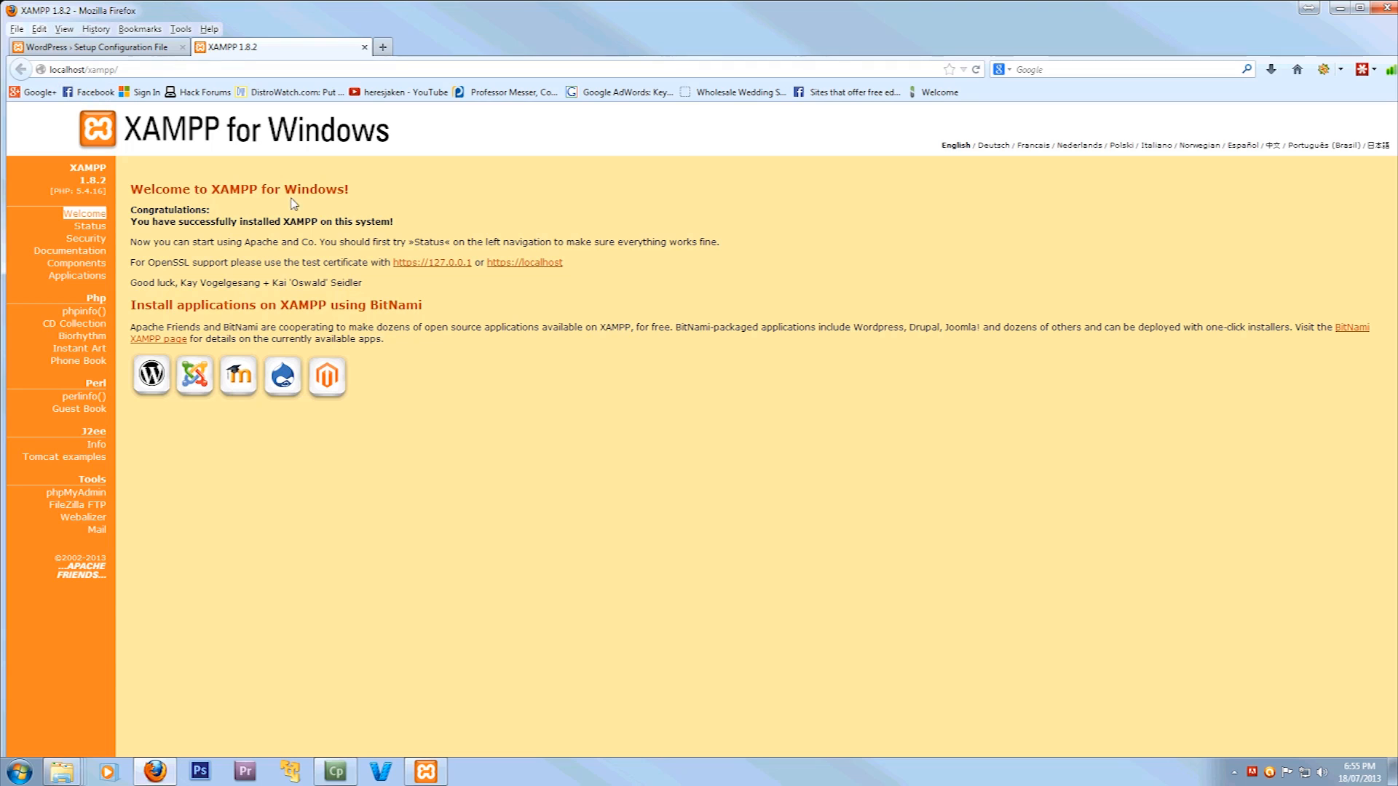
left_click(88, 498)
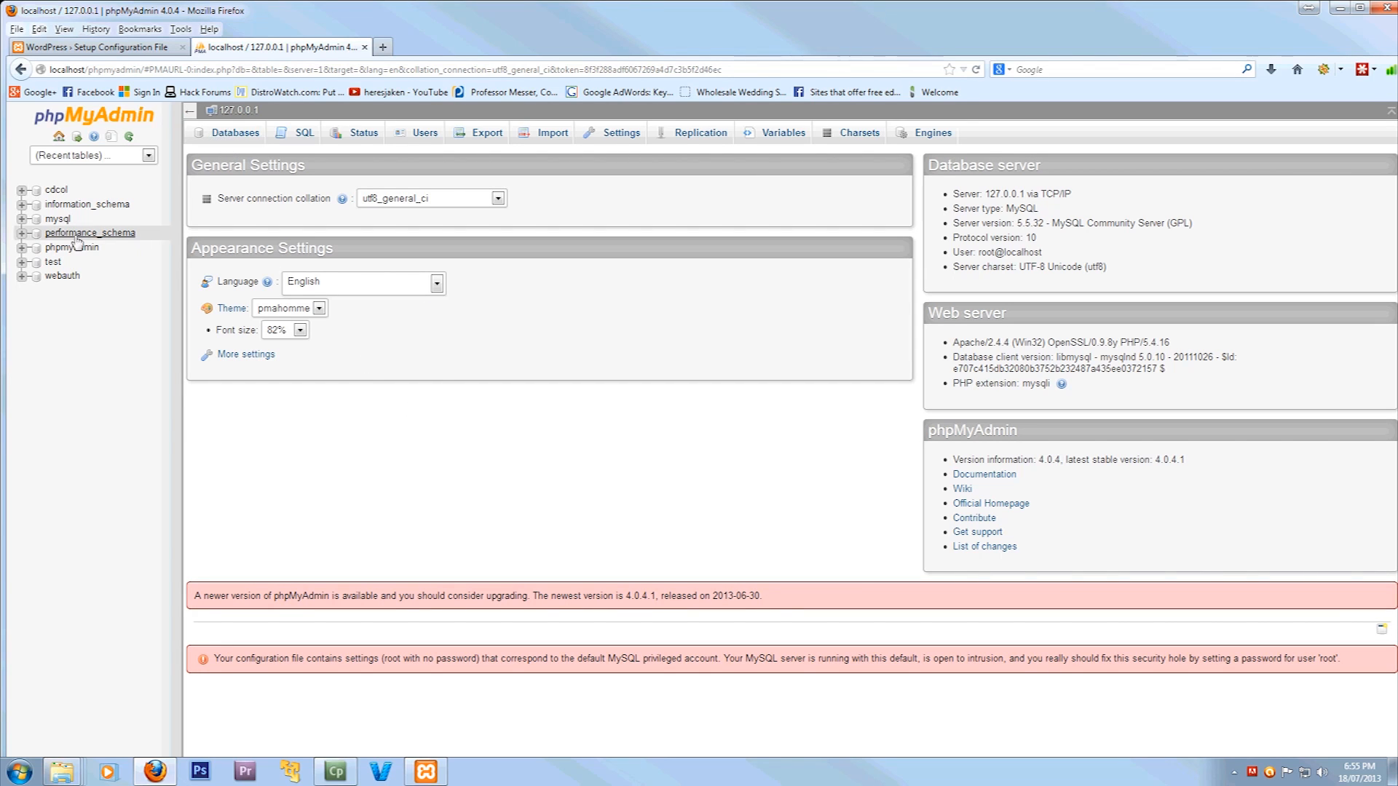
left_click(233, 139)
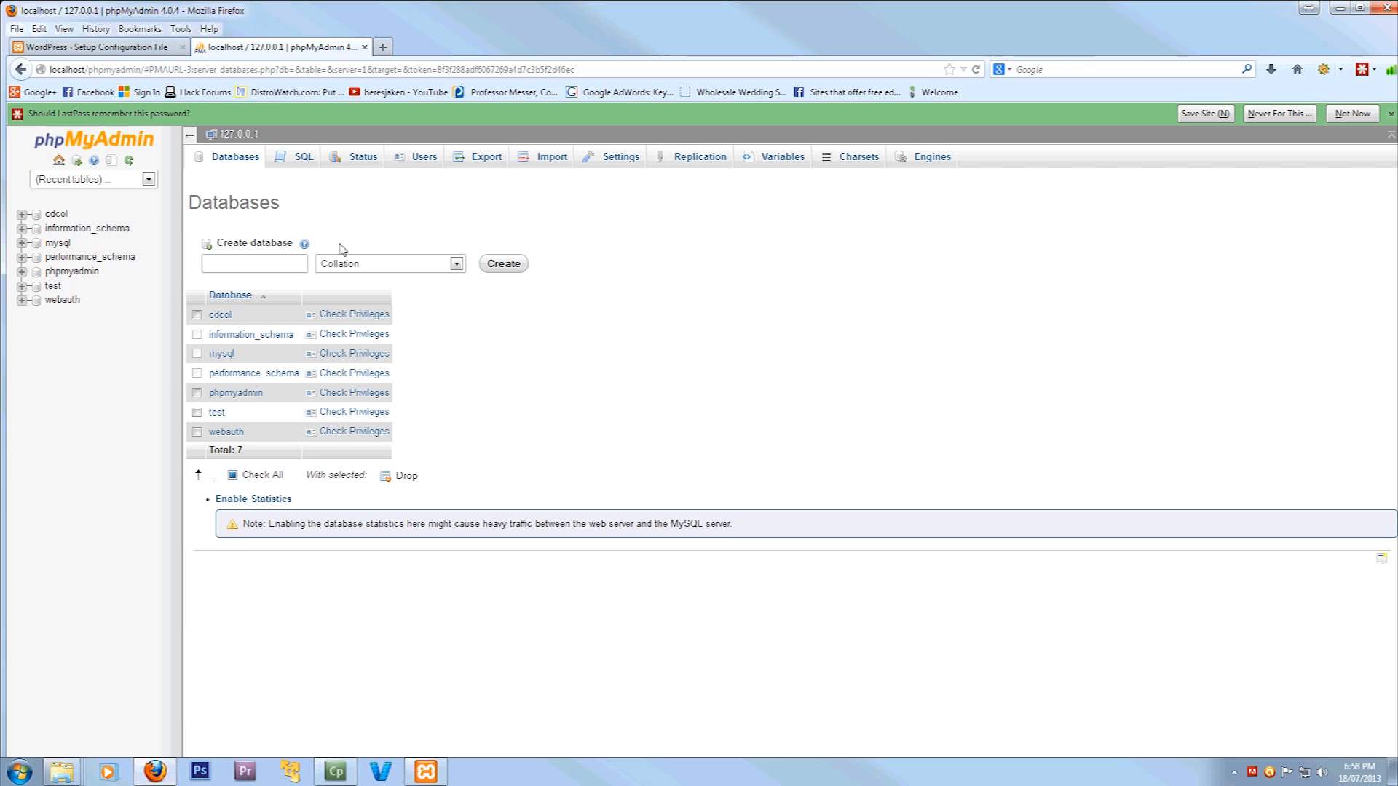
Create a database named wp with default collation and view its privileges
left_click(254, 263)
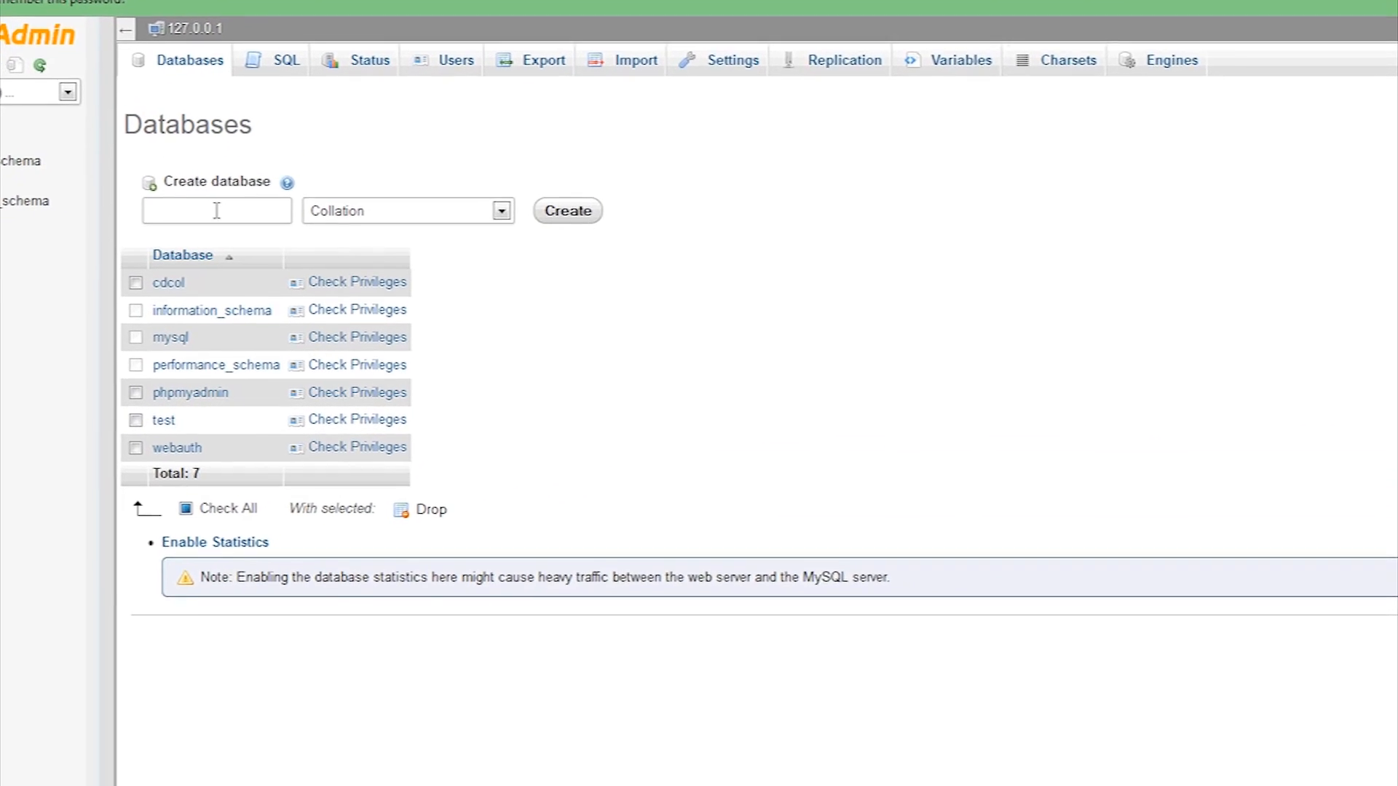
type("wp")
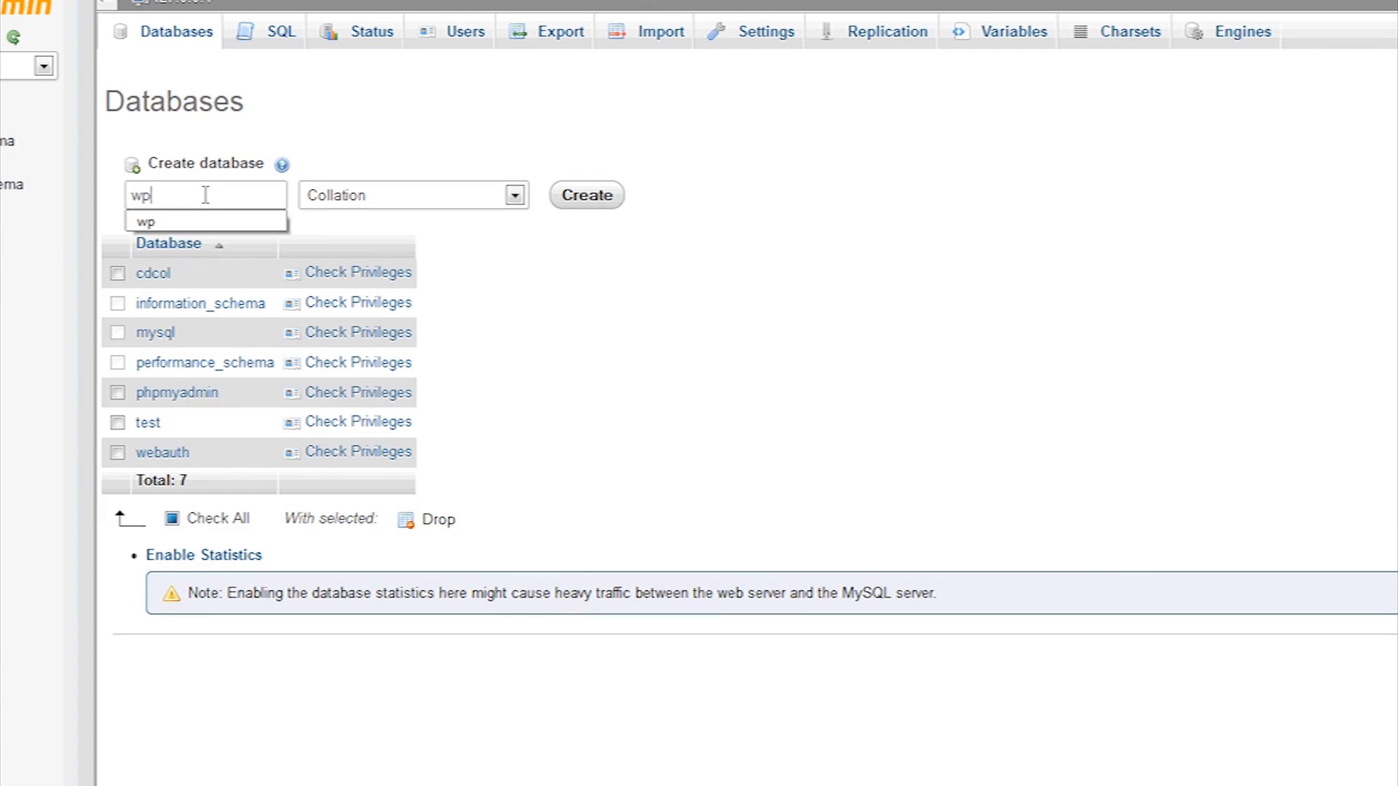
left_click(453, 198)
left_click(452, 198)
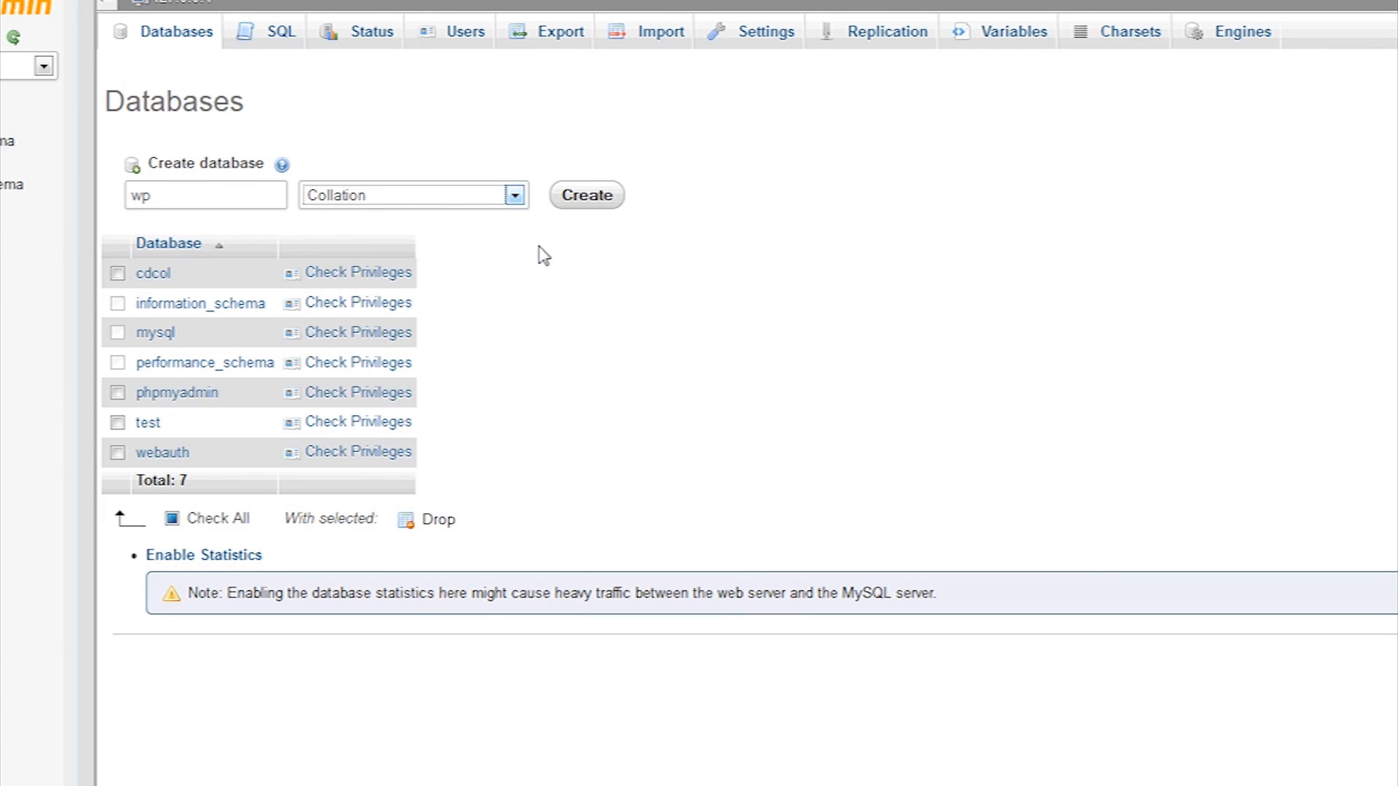
left_click(591, 200)
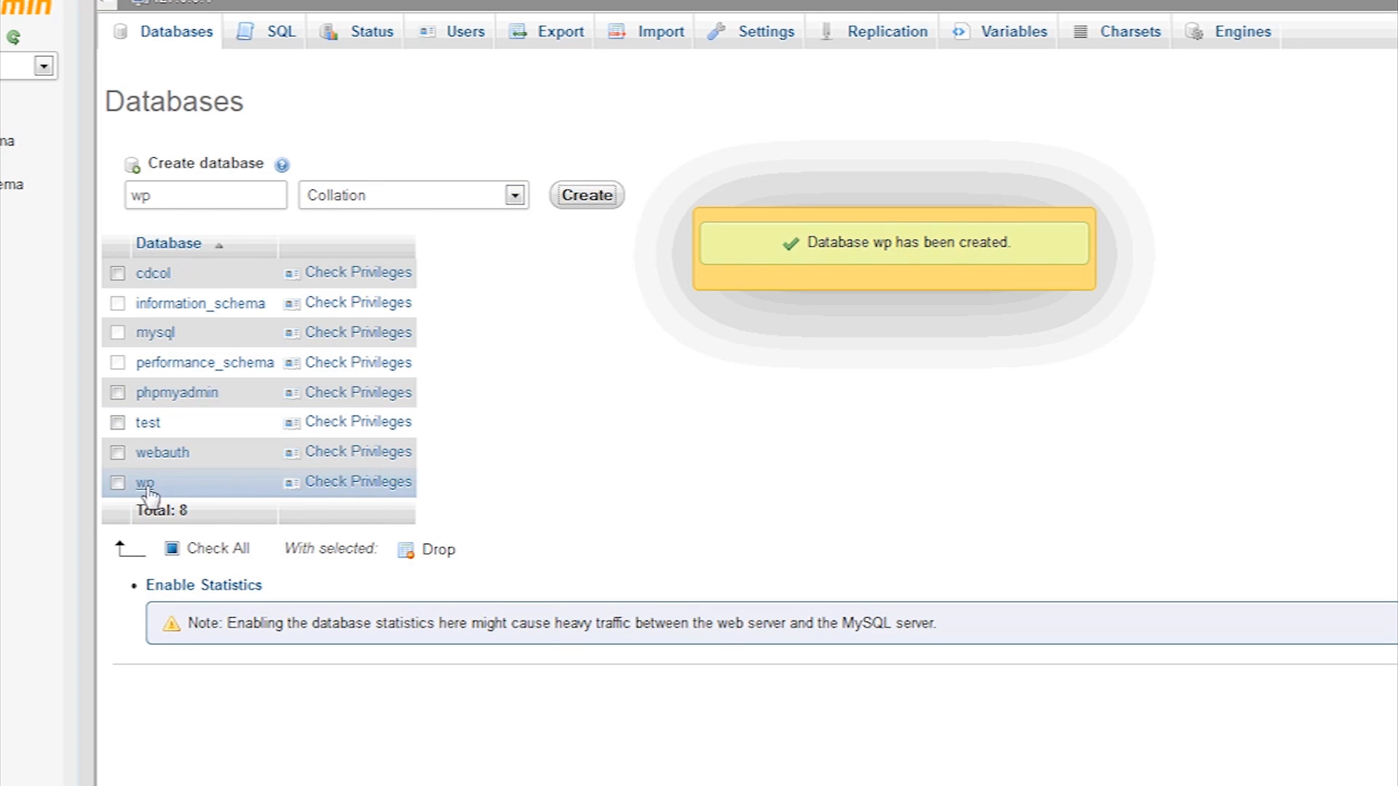
left_click(367, 483)
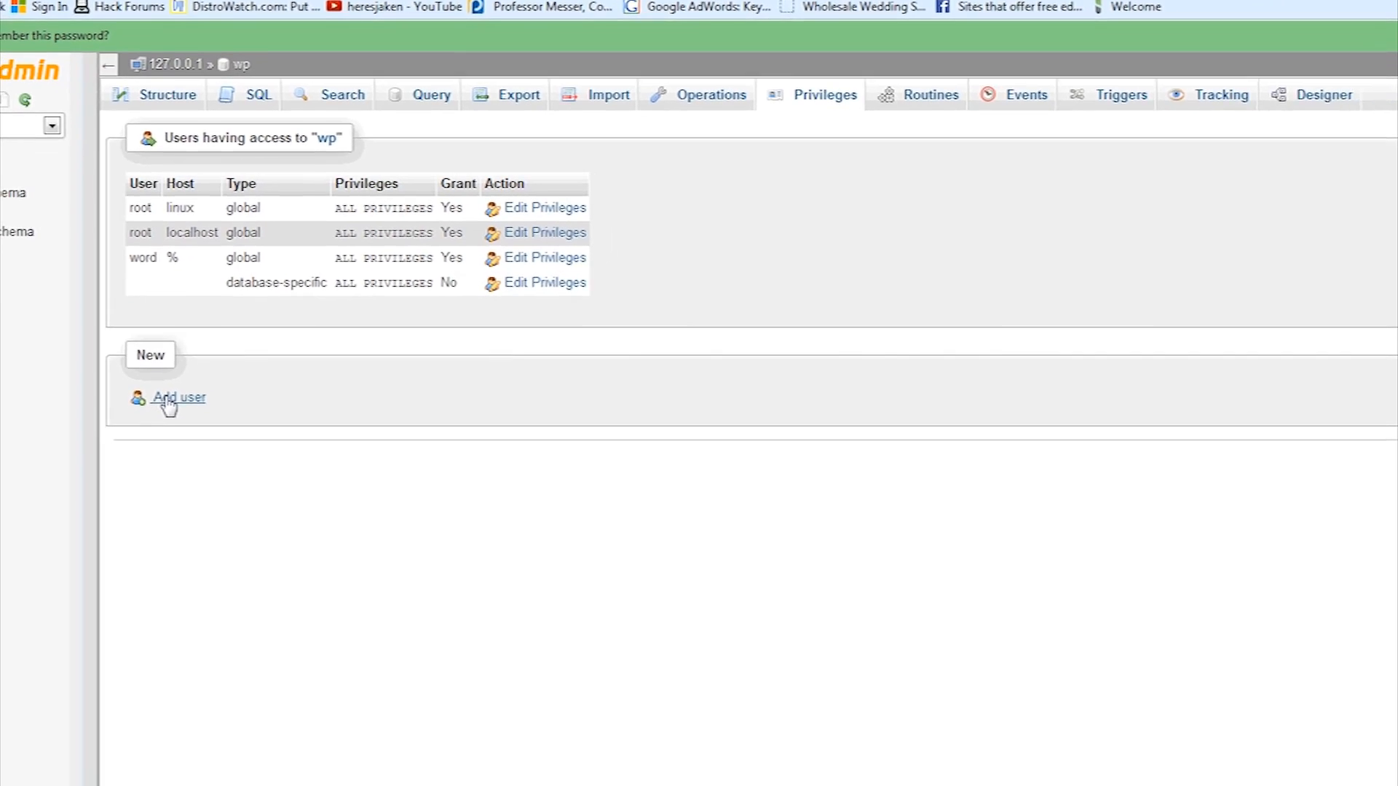
Add a new MySQL user named 'user' restricted to localhost, with a password
left_click(167, 398)
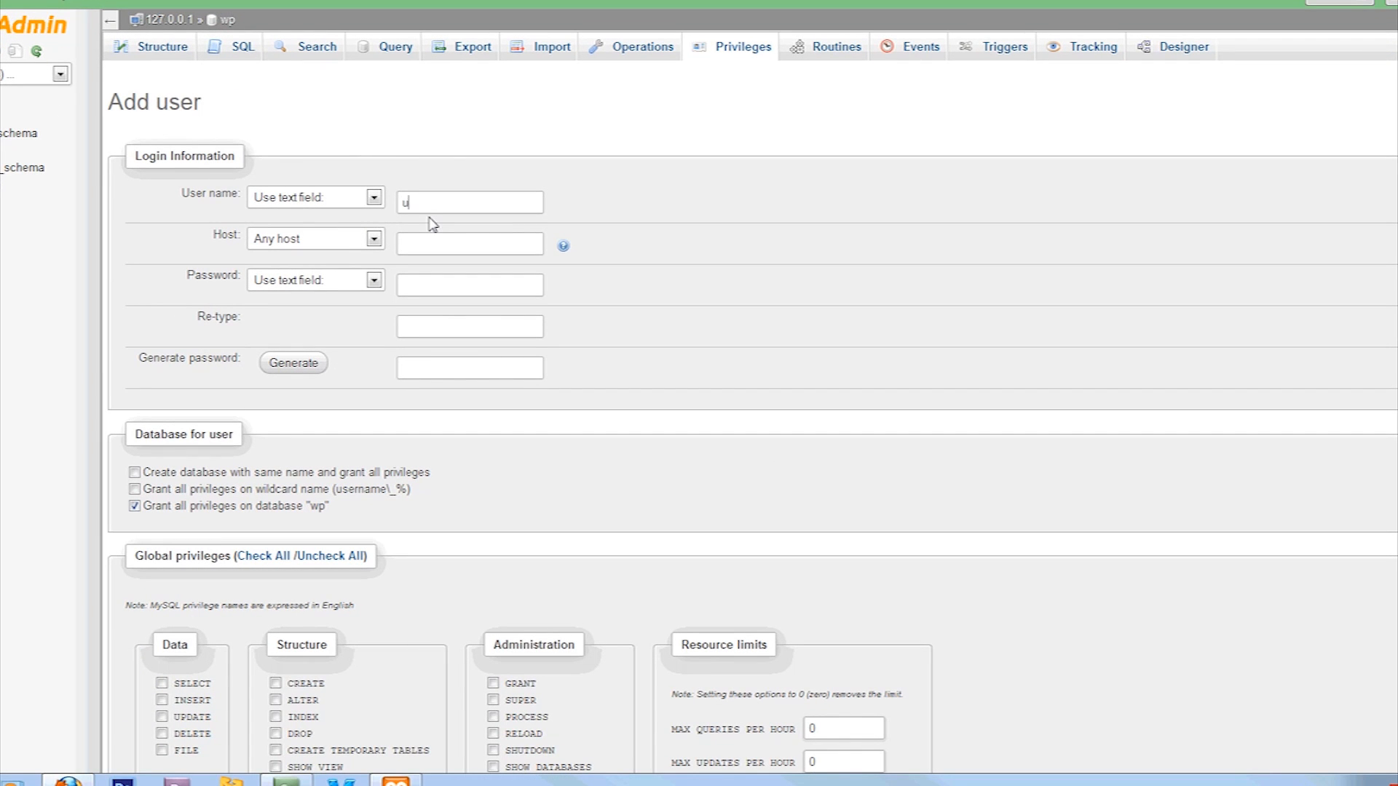
type("user")
key("Tab")
left_click(374, 241)
left_click(319, 273)
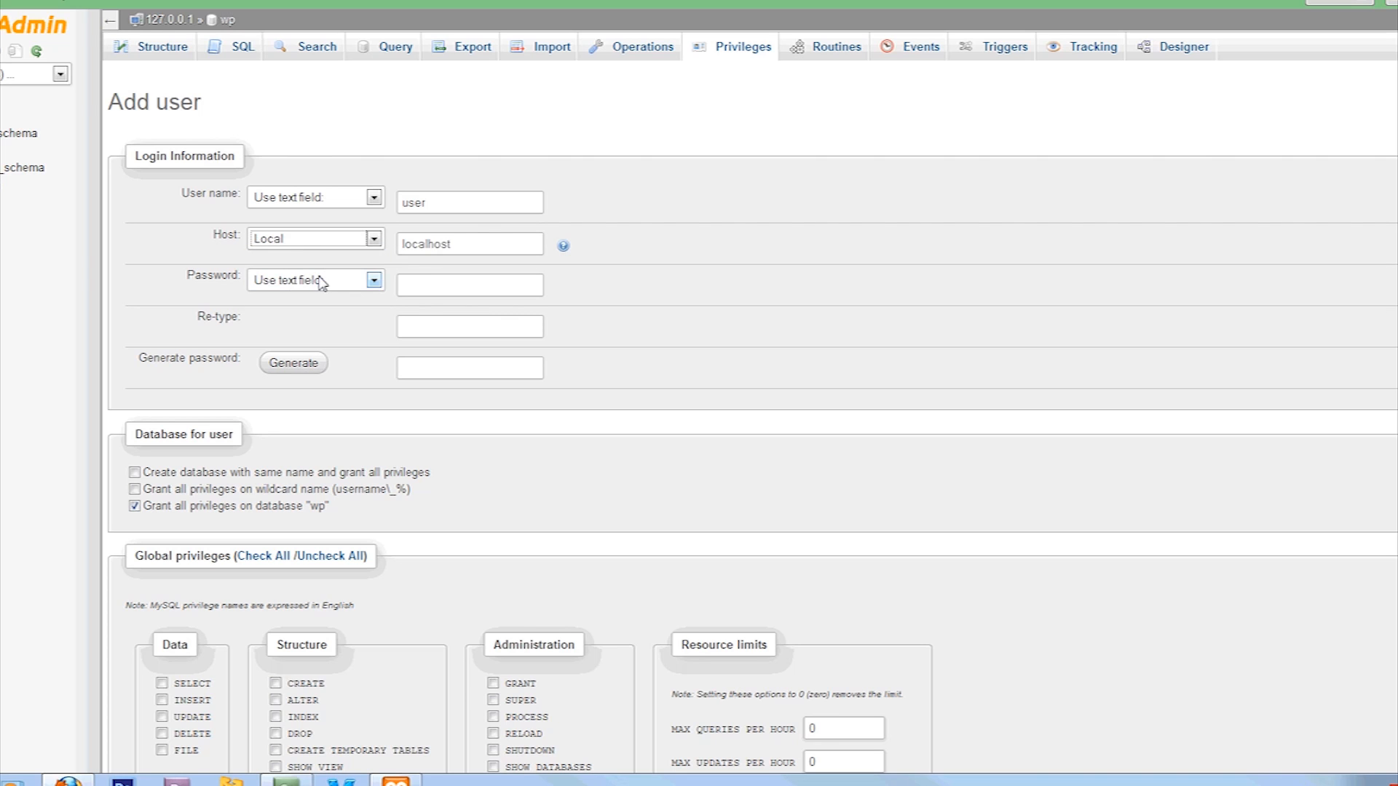
left_click(445, 292)
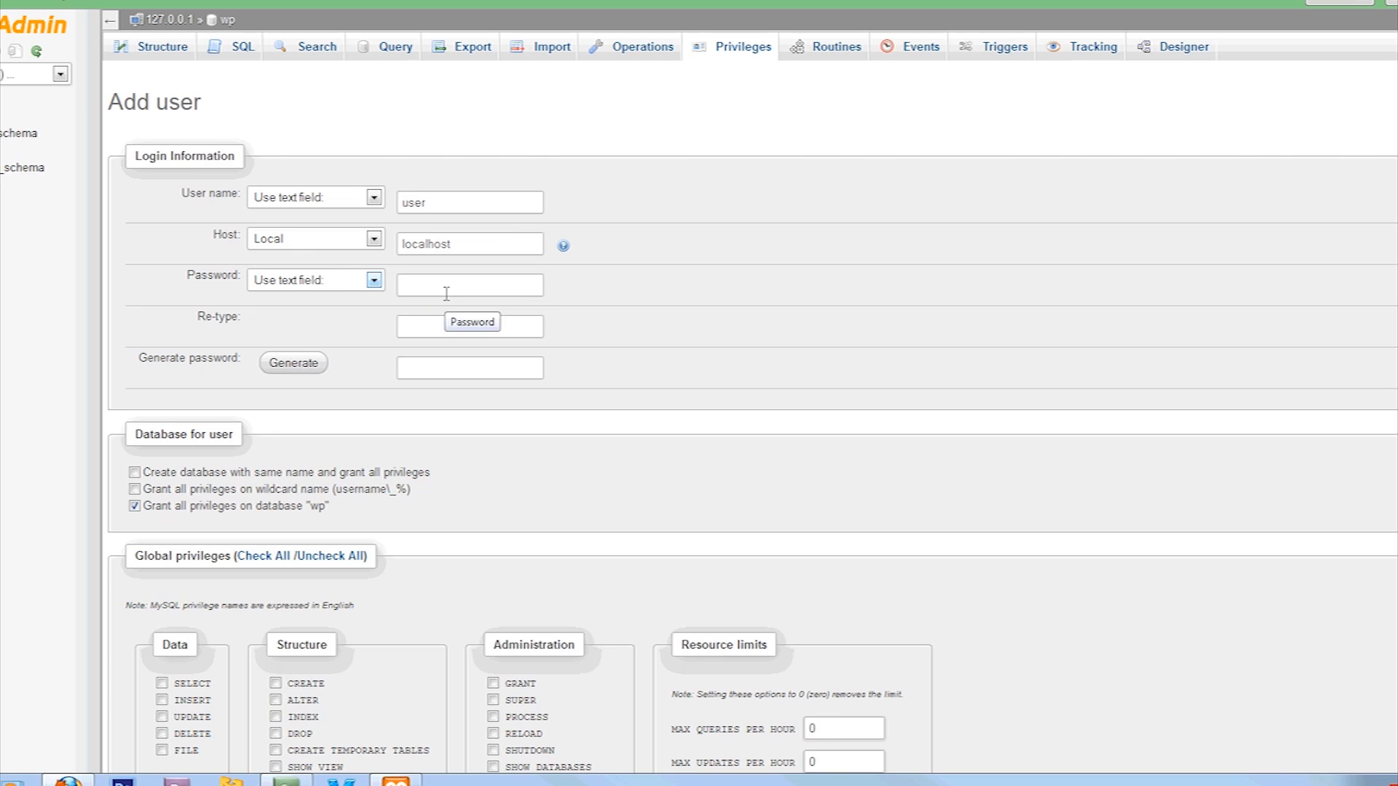
type("•••••••••••")
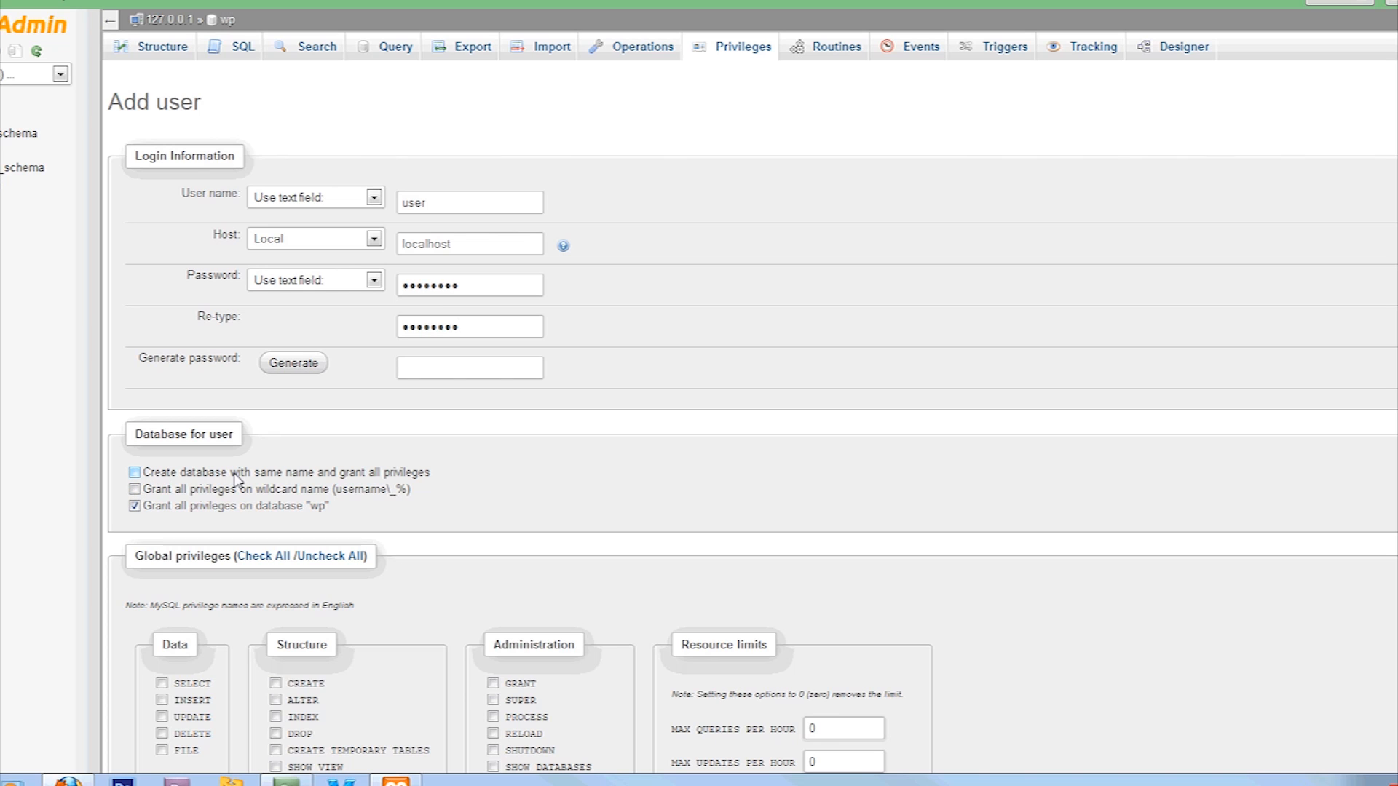
Create a matching database, grant all global privileges, create the user and return to WordPress setup
left_click(134, 472)
scroll(553, 532, "down", 3)
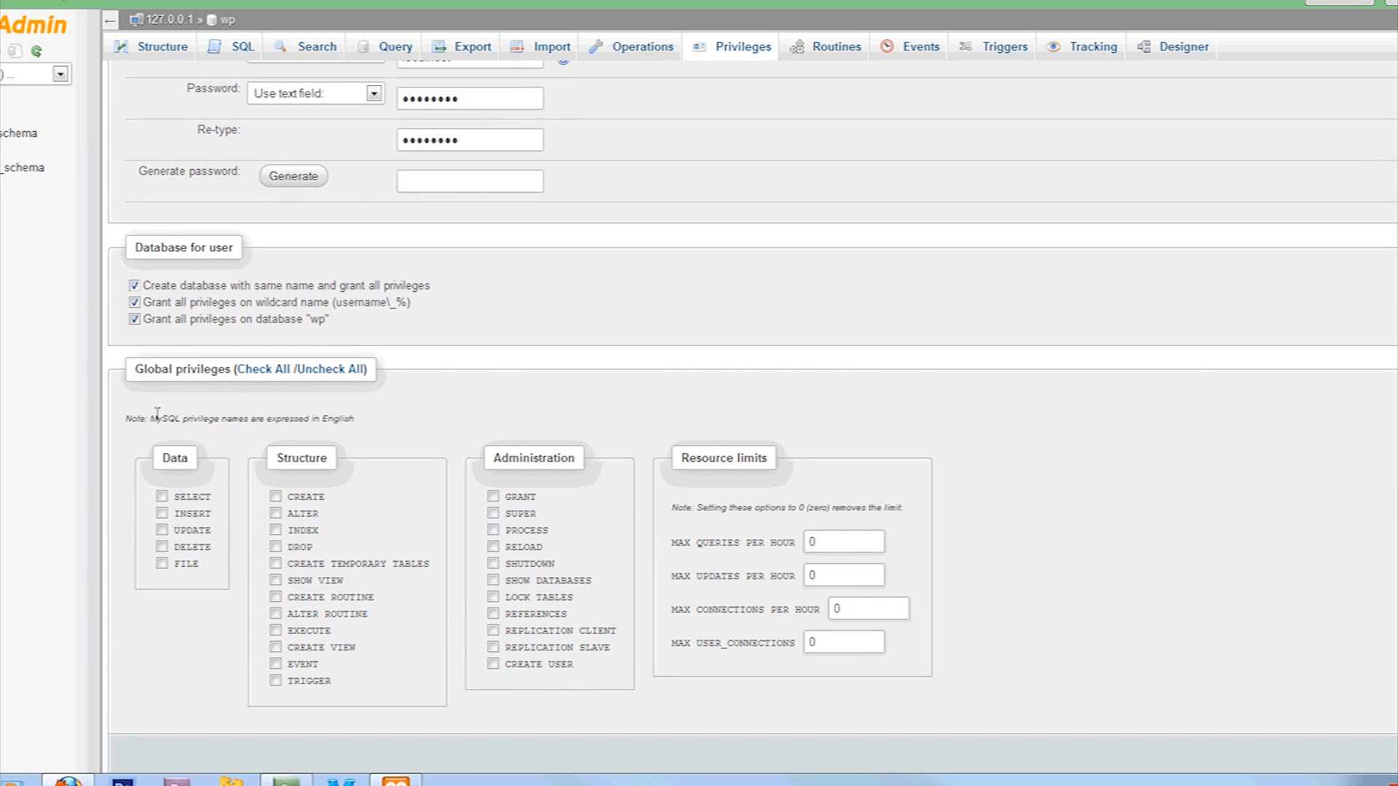
left_click(263, 369)
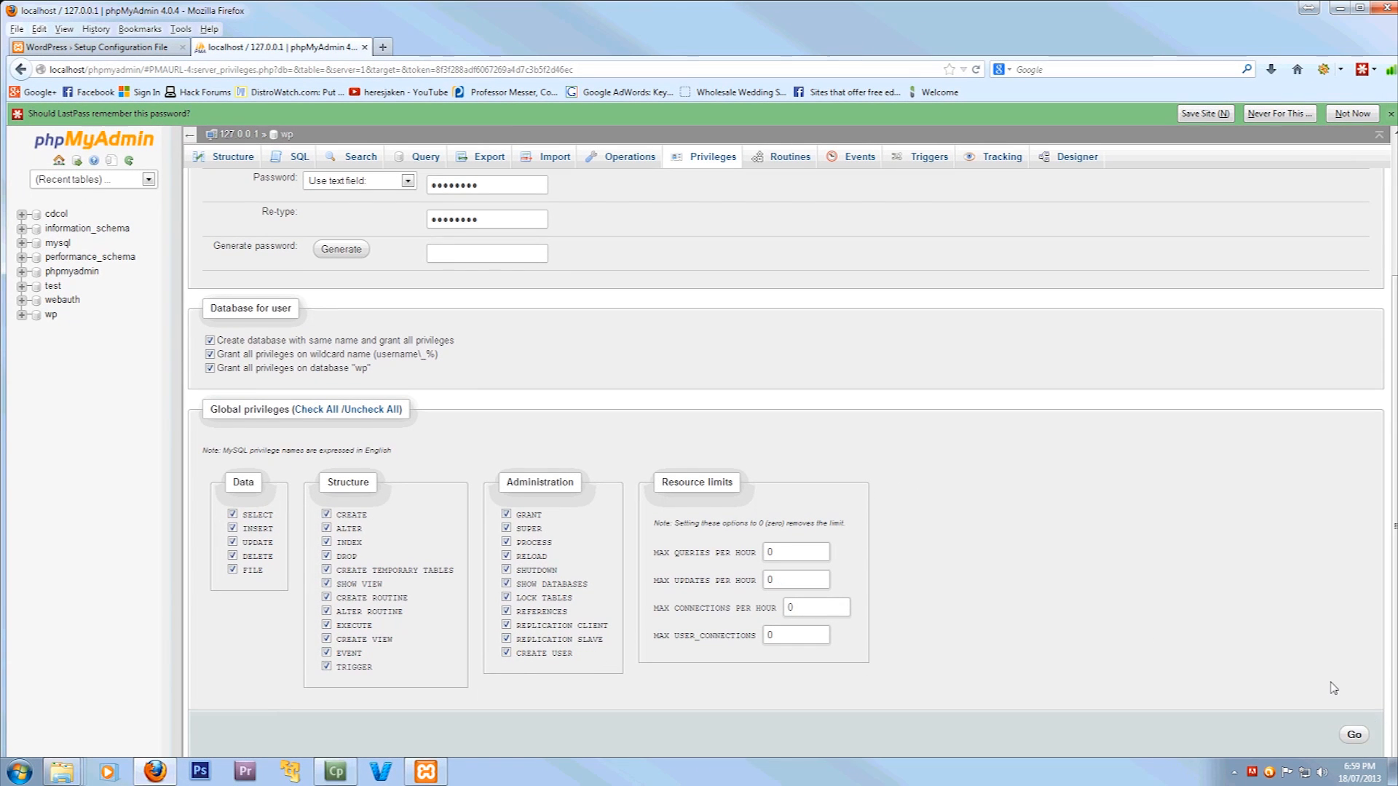
left_click(1356, 736)
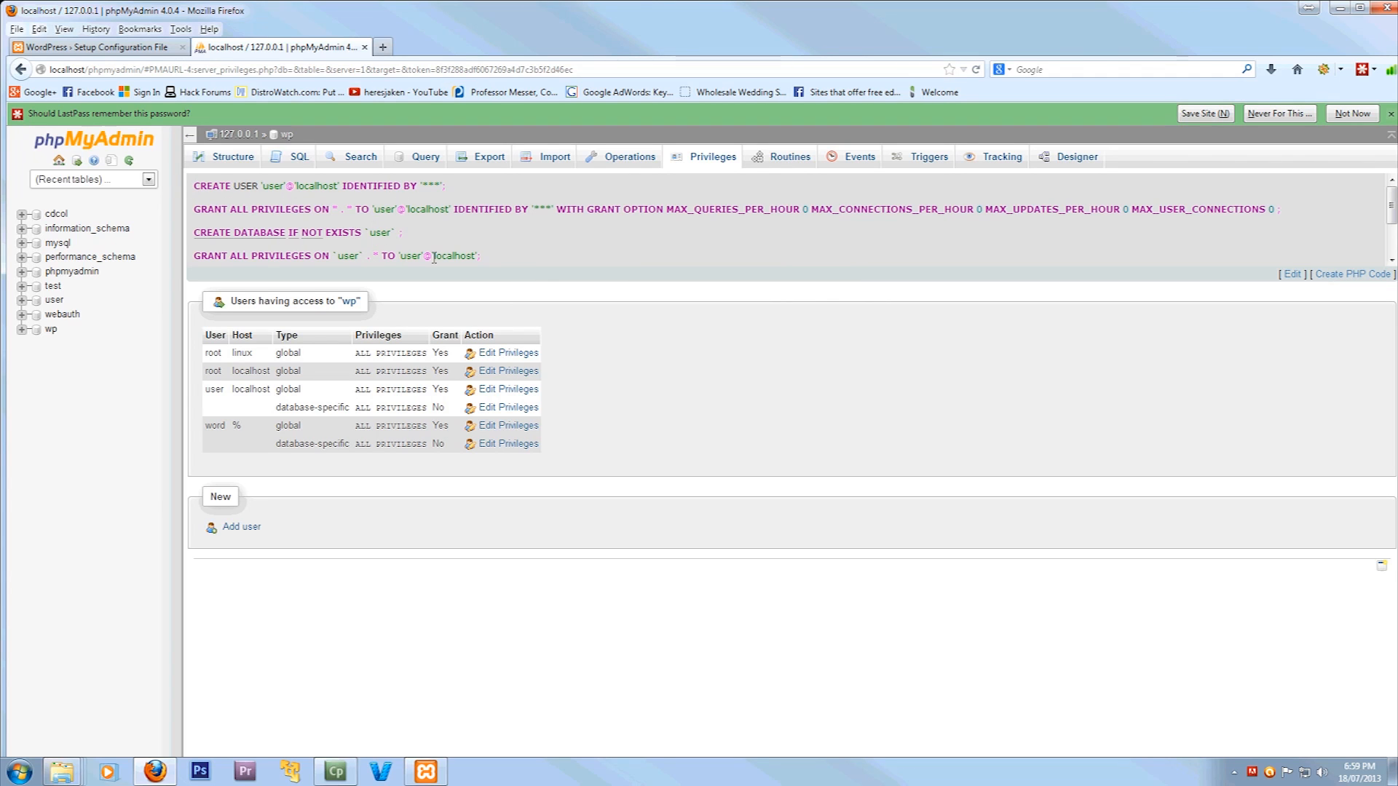
left_click(91, 46)
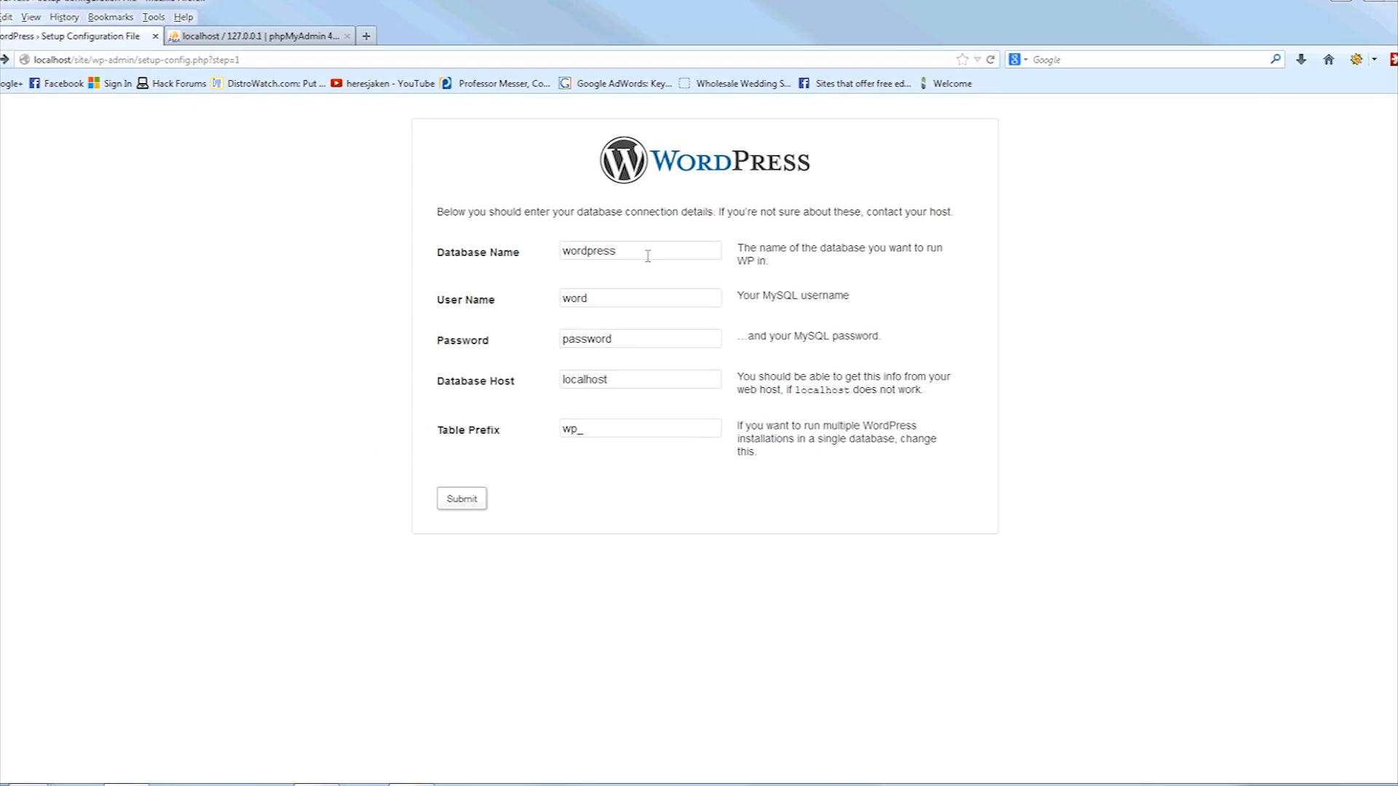
Submit database name wp, user name user and its password, keeping localhost and wp_
left_click_drag(644, 255, 523, 257)
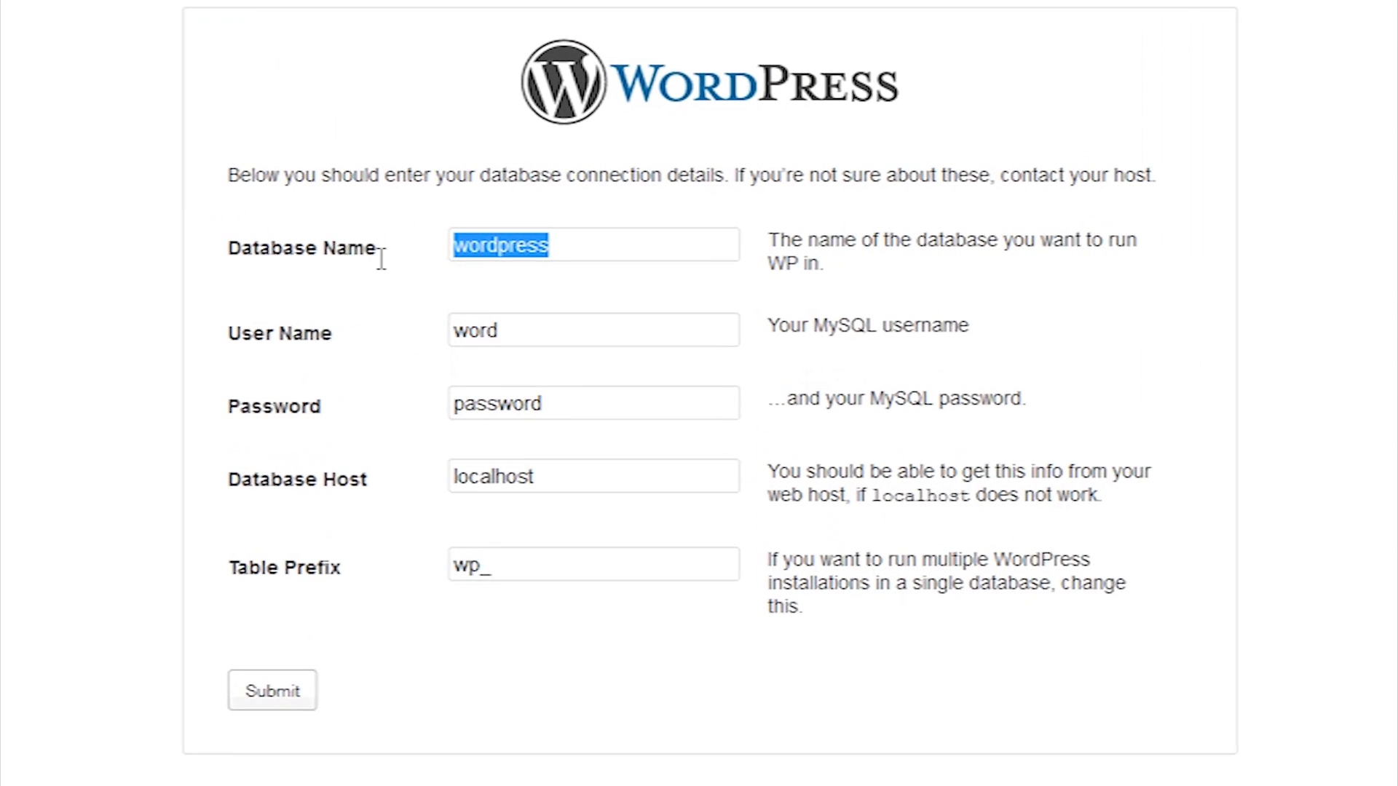
type("wp")
key("Tab")
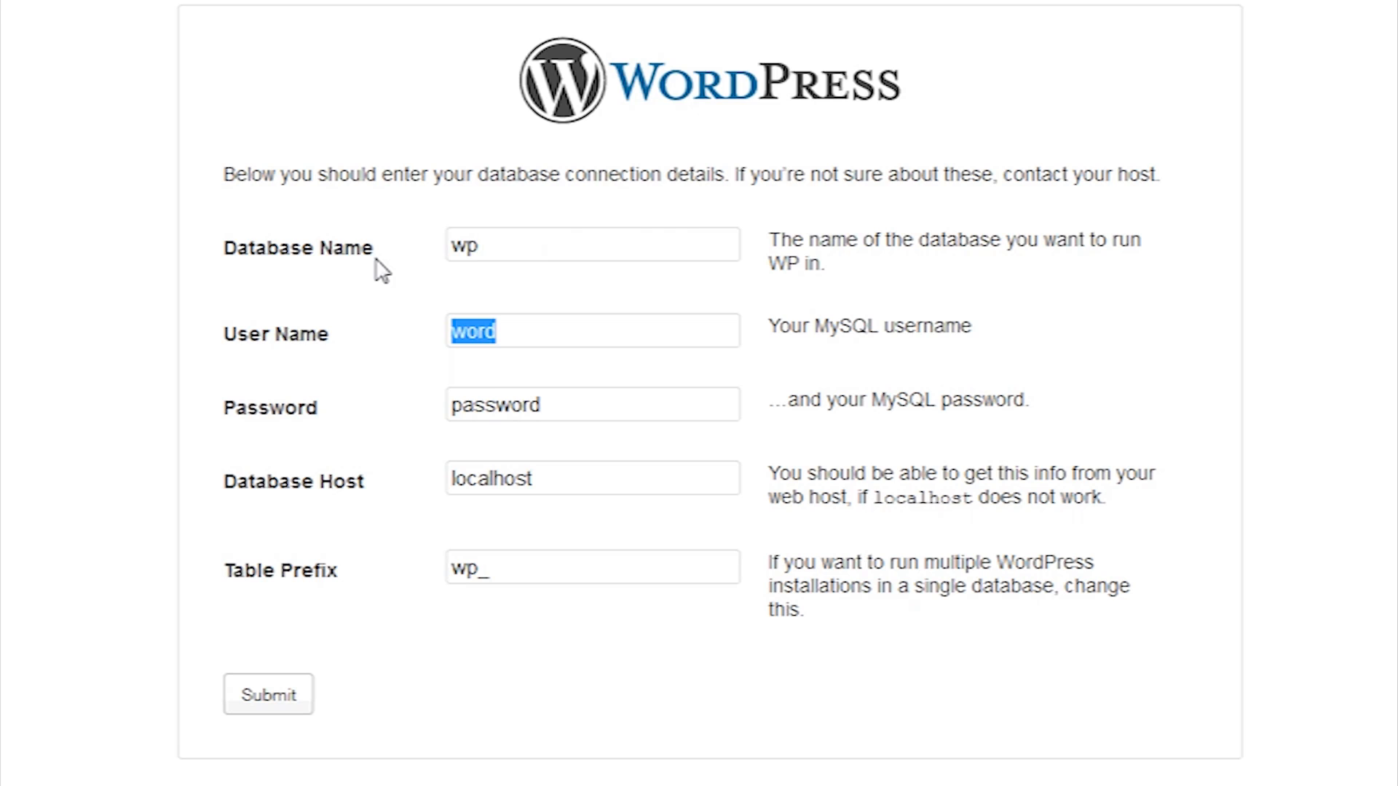
type("user")
key("Tab")
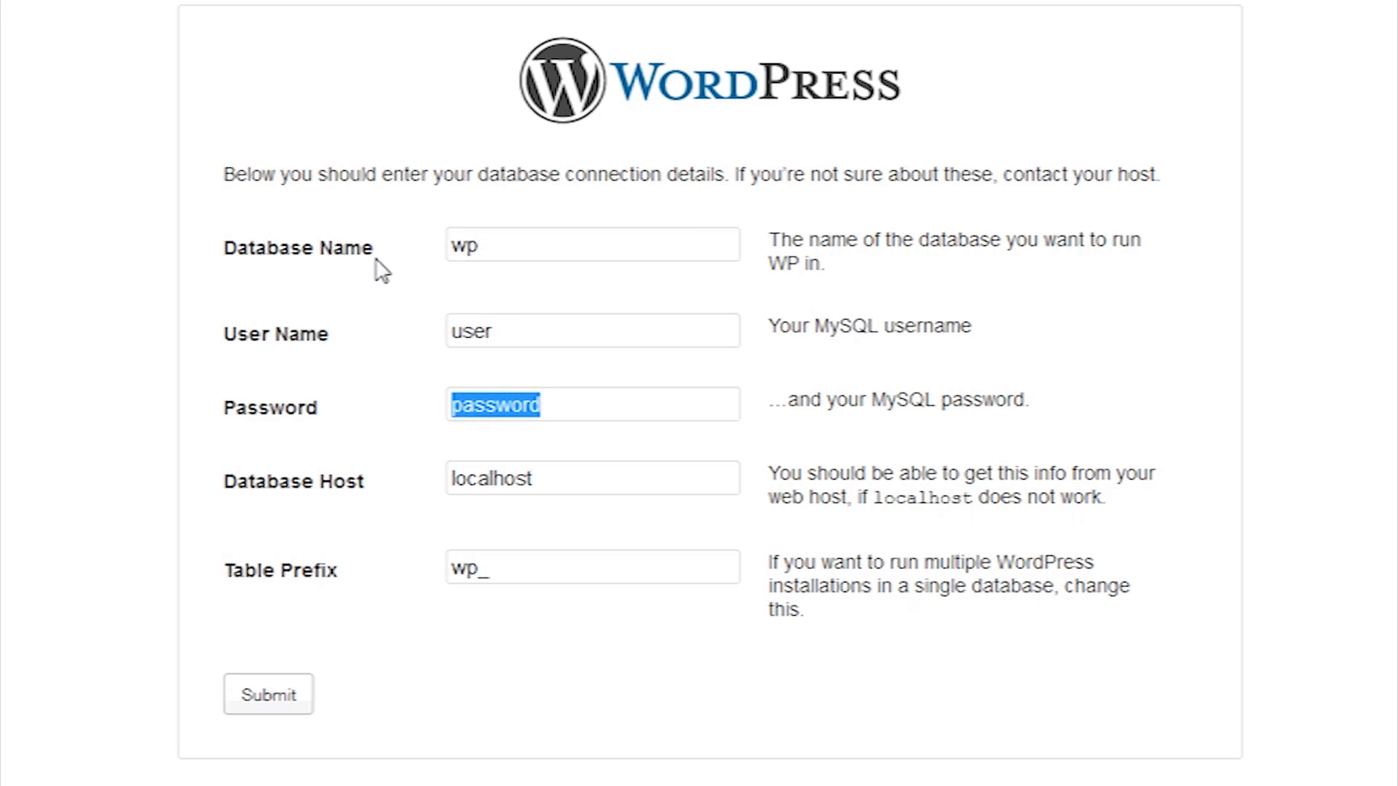
type("password")
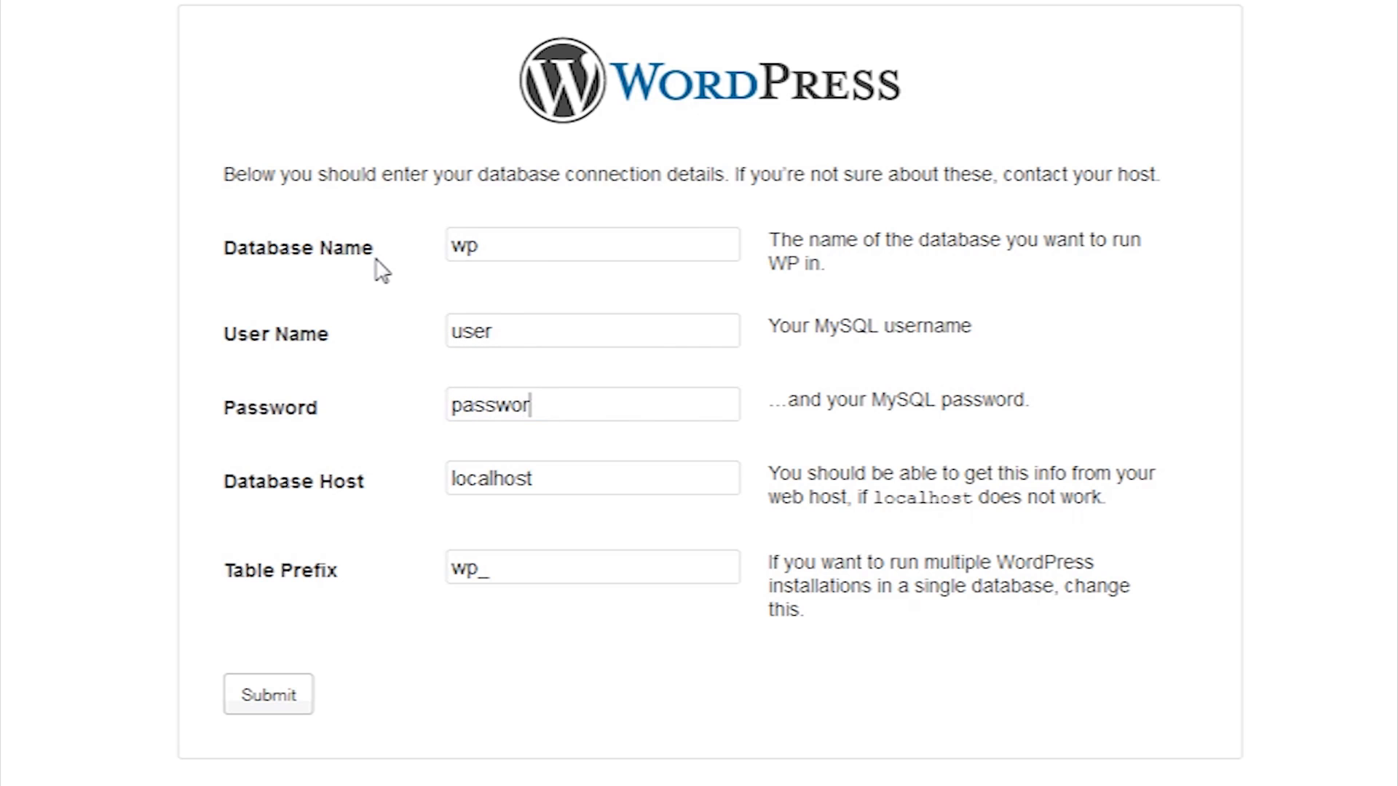
key("Tab")
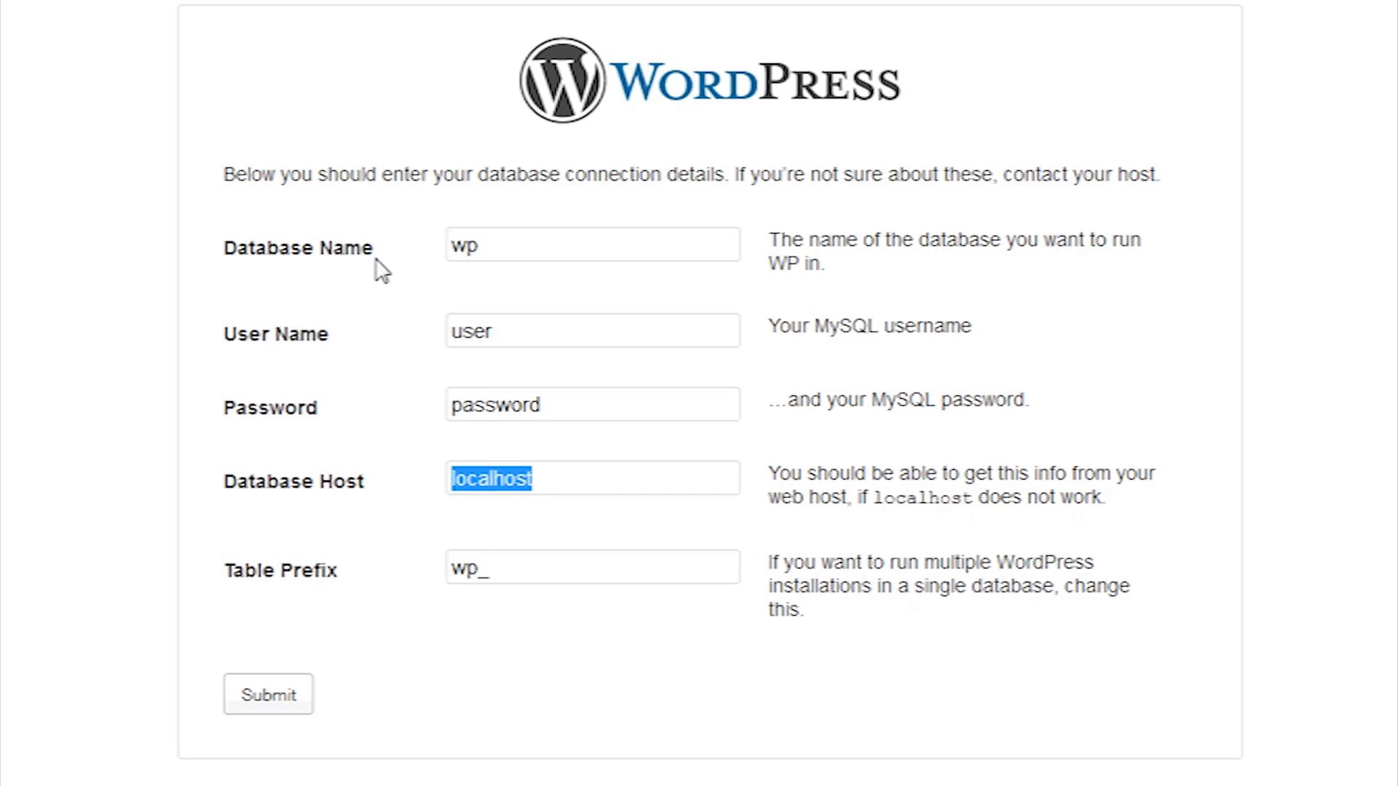
key("Tab")
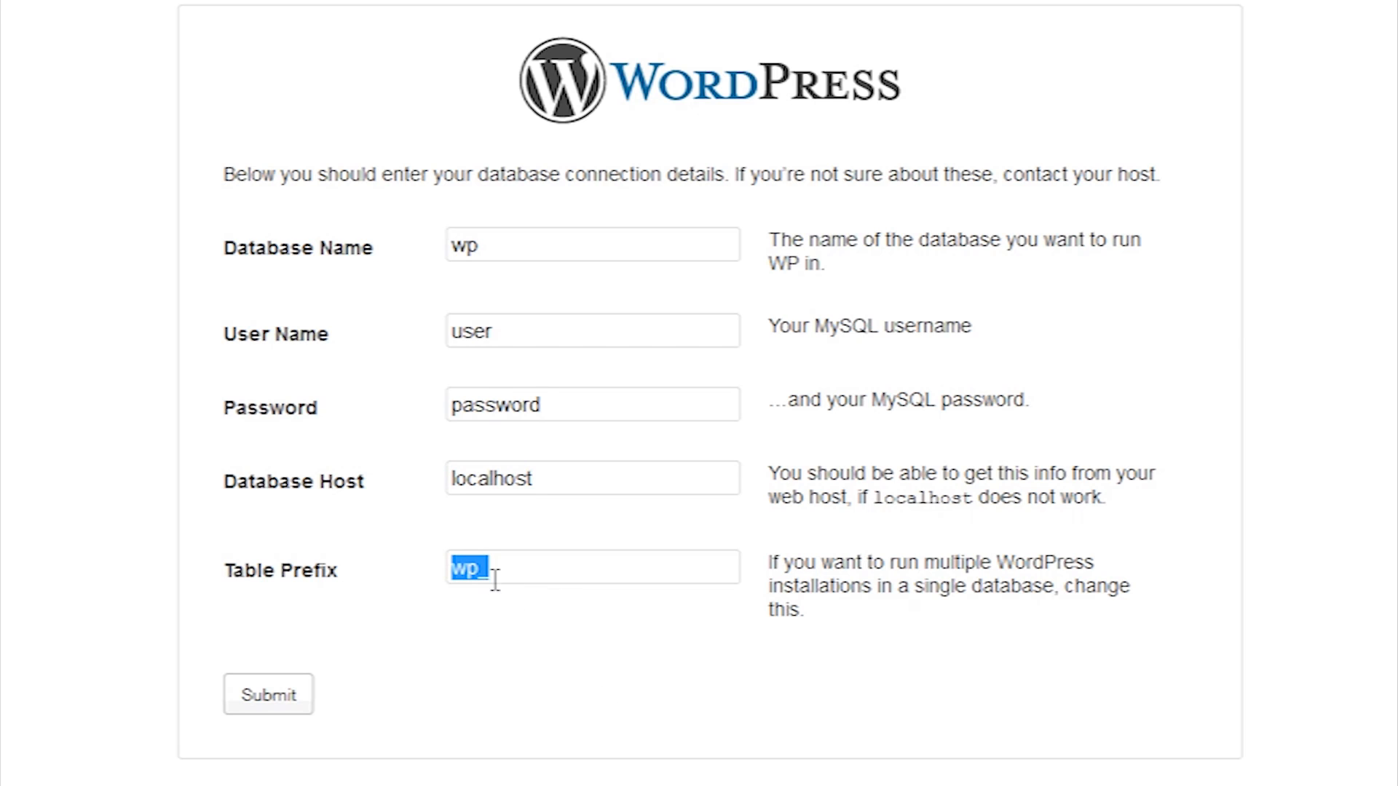
left_click(237, 704)
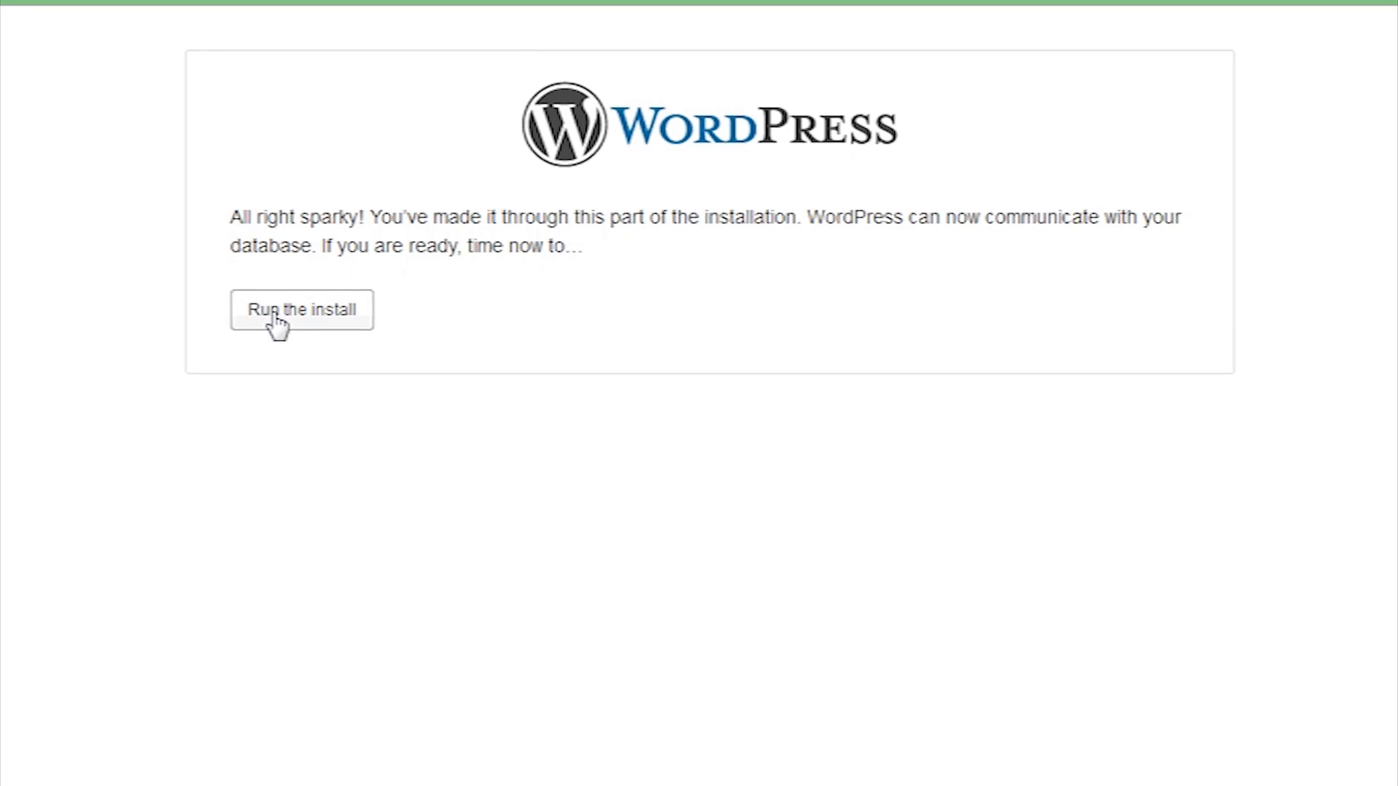
Run the install and give the site the title Testing, keeping username admin
left_click(367, 263)
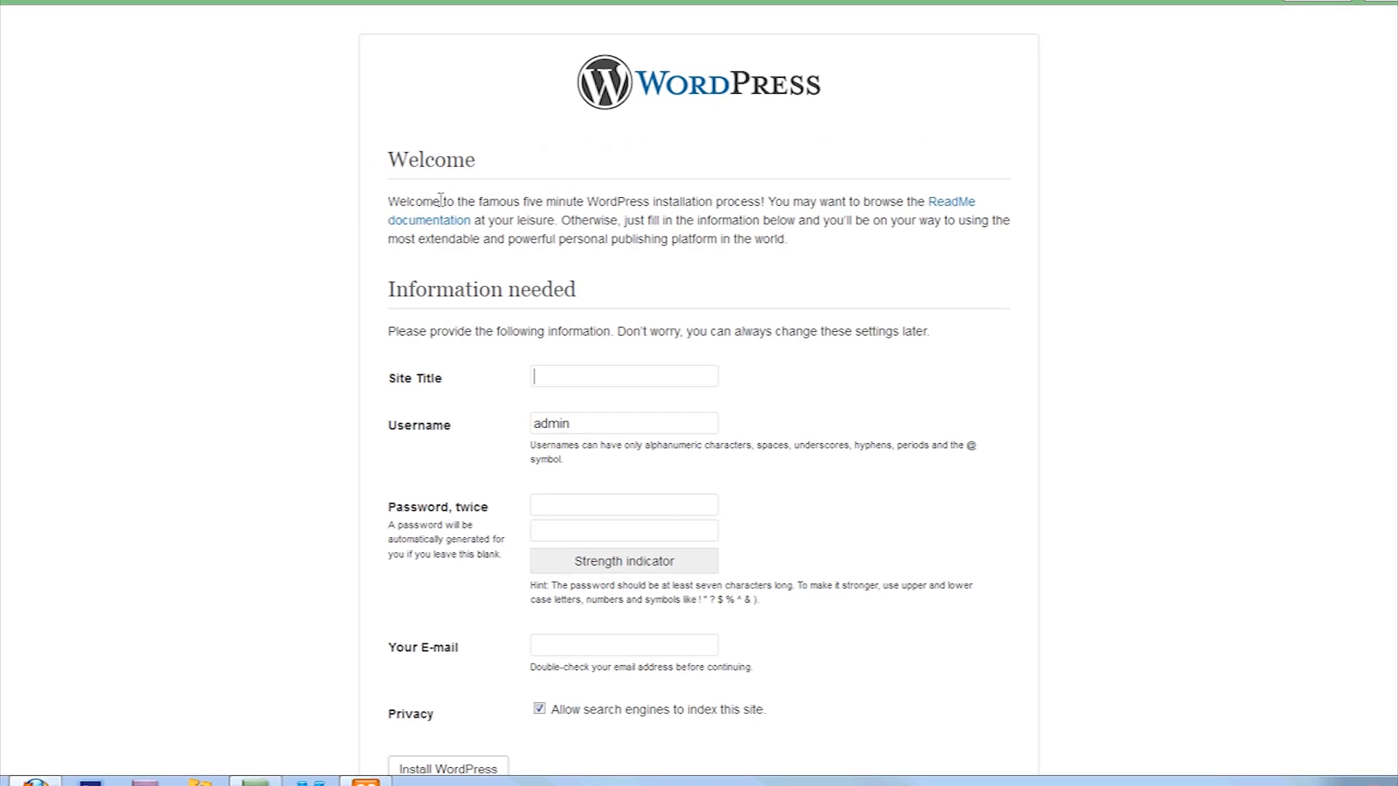
left_click(594, 378)
scroll(811, 337, "down", 1)
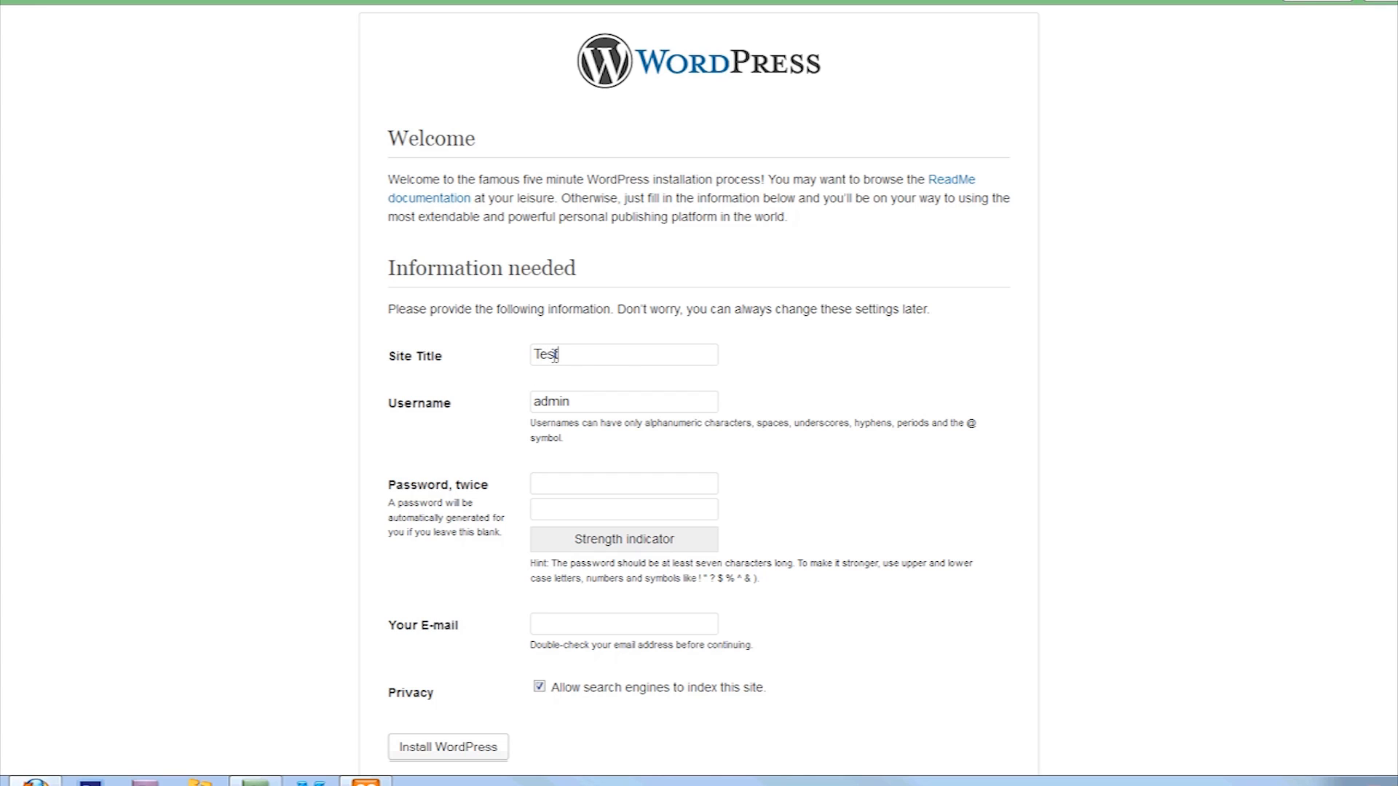
key("Tab")
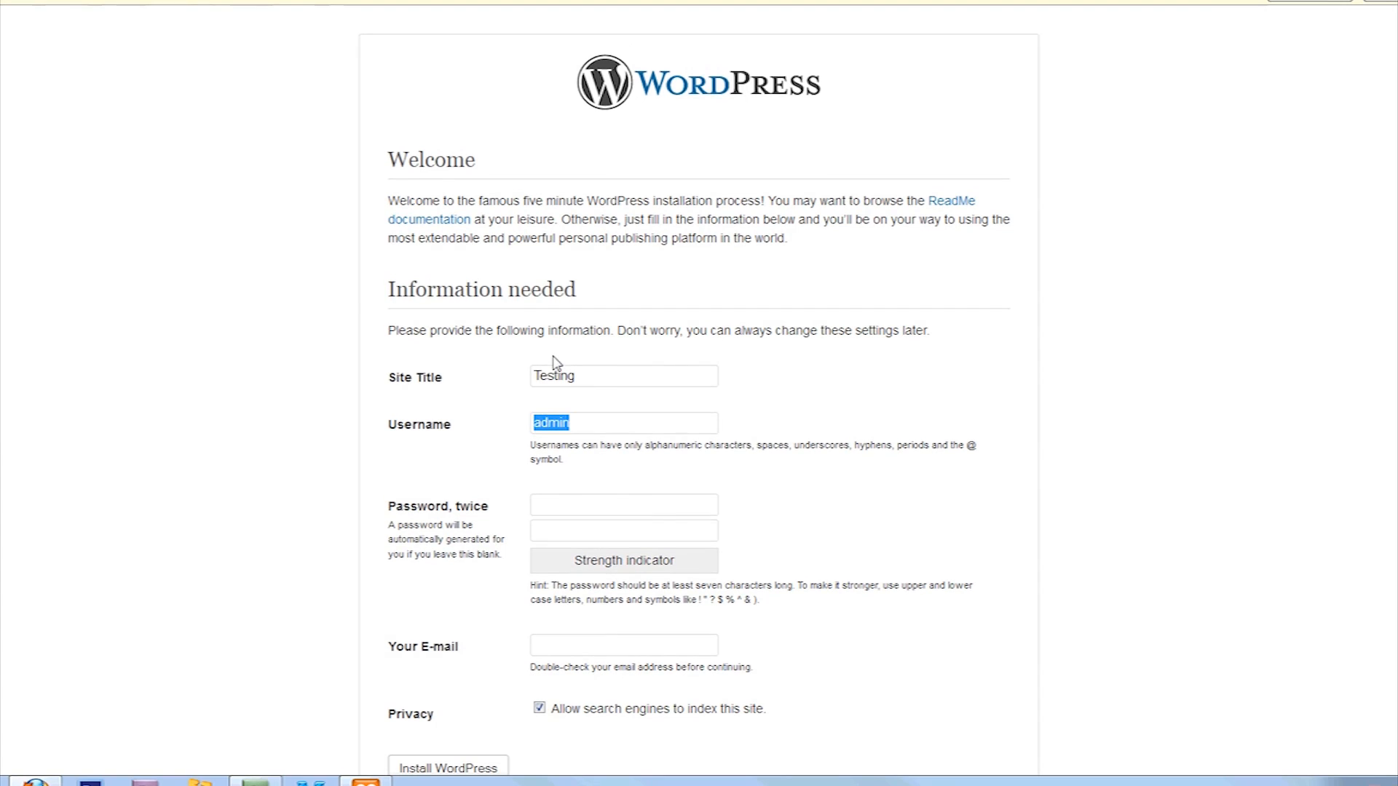
Enter the admin password and its confirmation, correcting a mistyped confirmation
left_click(594, 511)
type("•••••••••••")
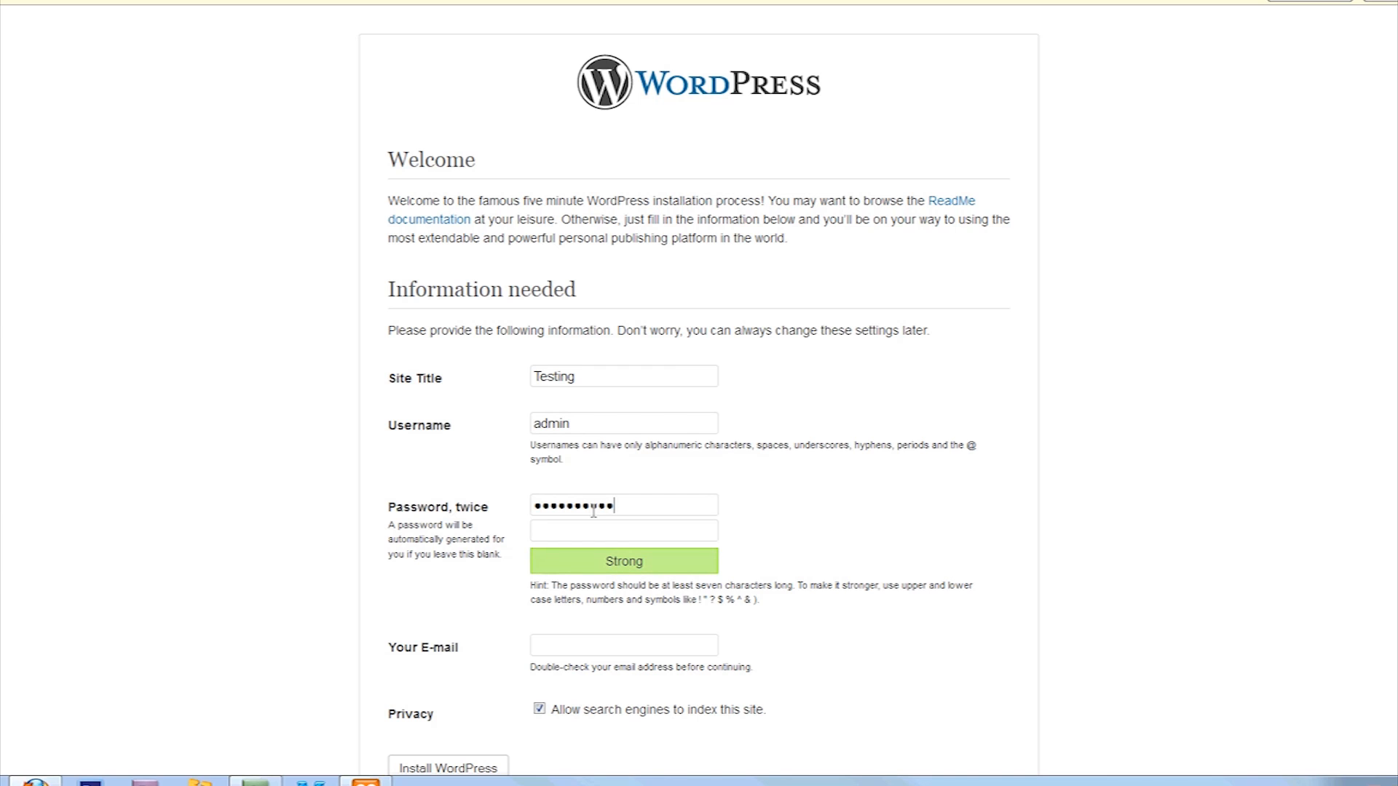
key("Tab")
type("•••")
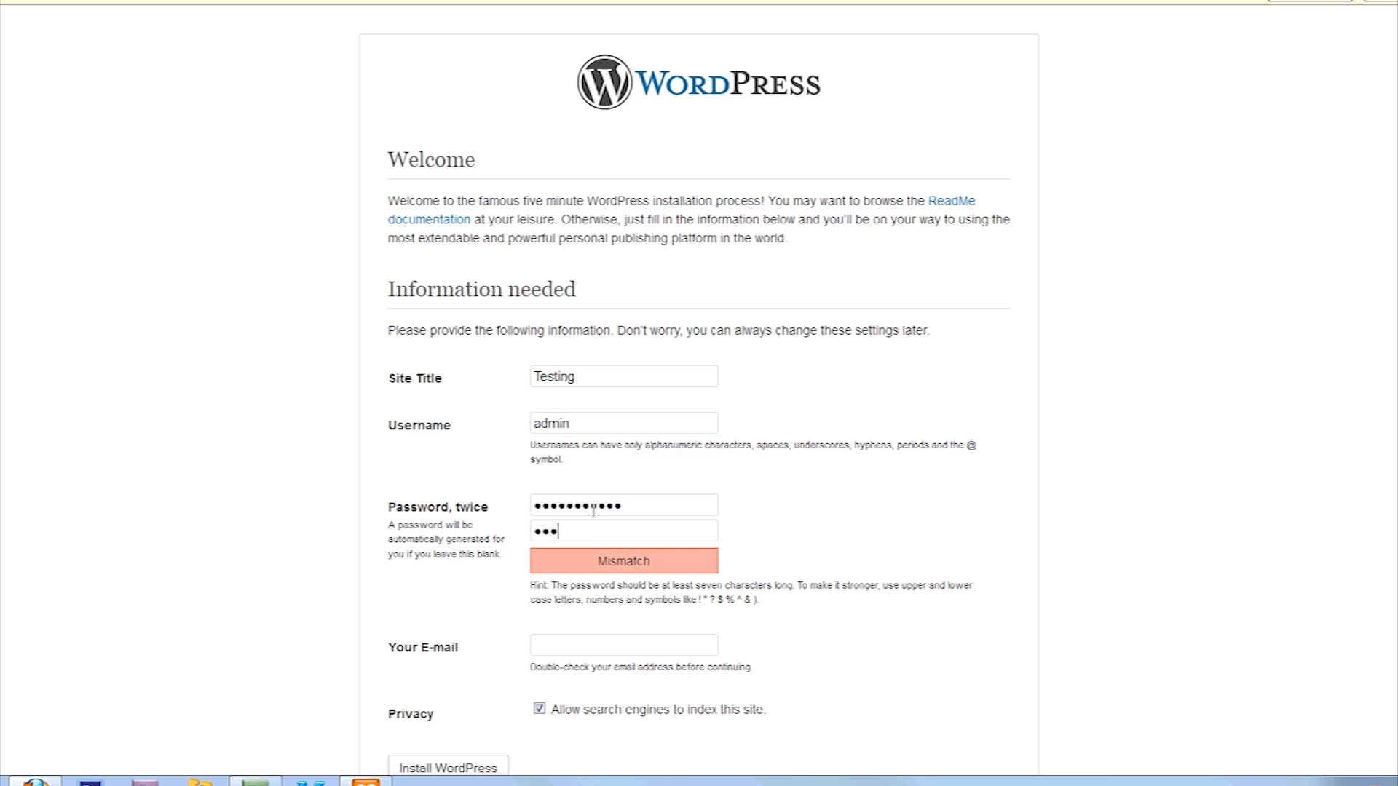
type("••••")
key("BackSpace")
key("BackSpace")
key("BackSpace")
key("BackSpace")
key("BackSpace")
key("BackSpace")
key("BackSpace")
type("•••••••••")
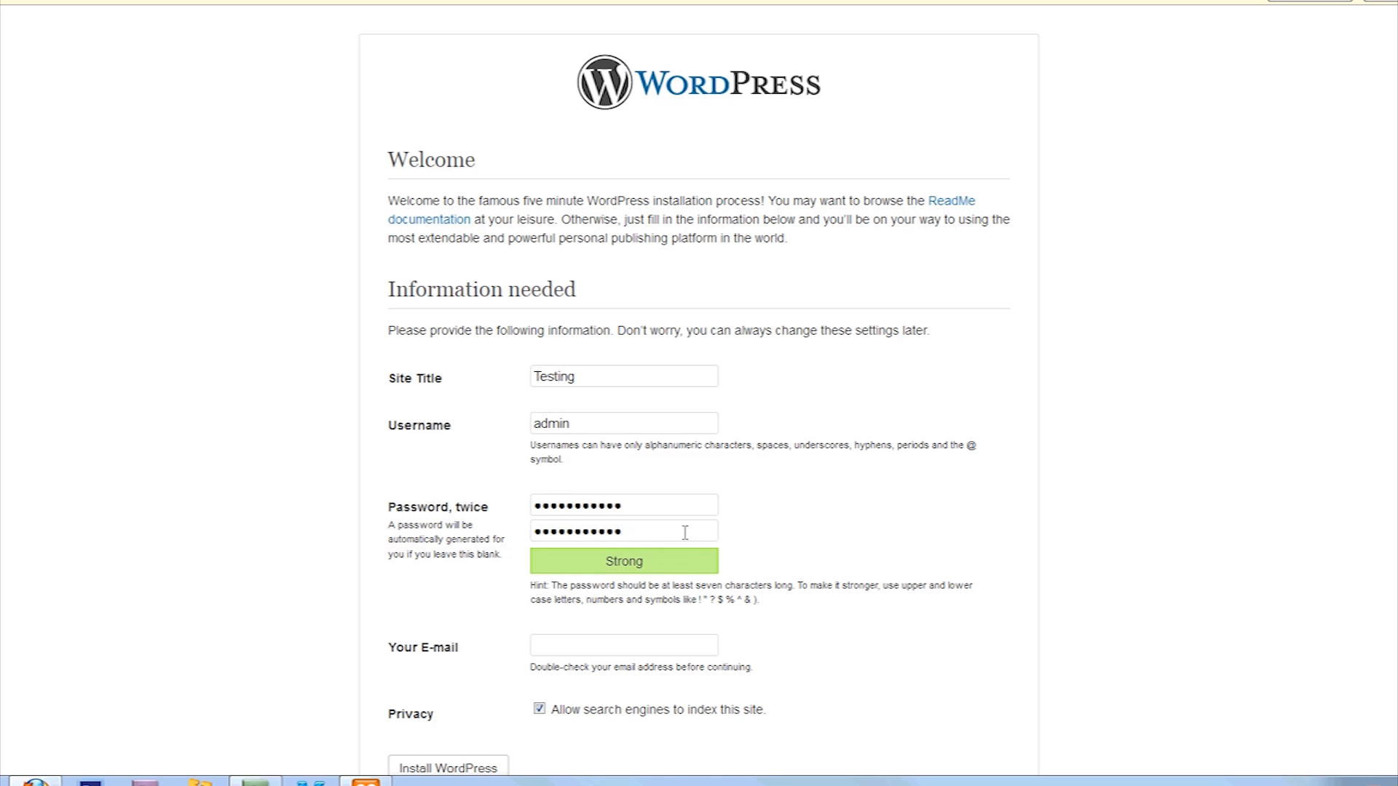
Fill in the admin's e-mail address and install WordPress
scroll(685, 532, "down", 1)
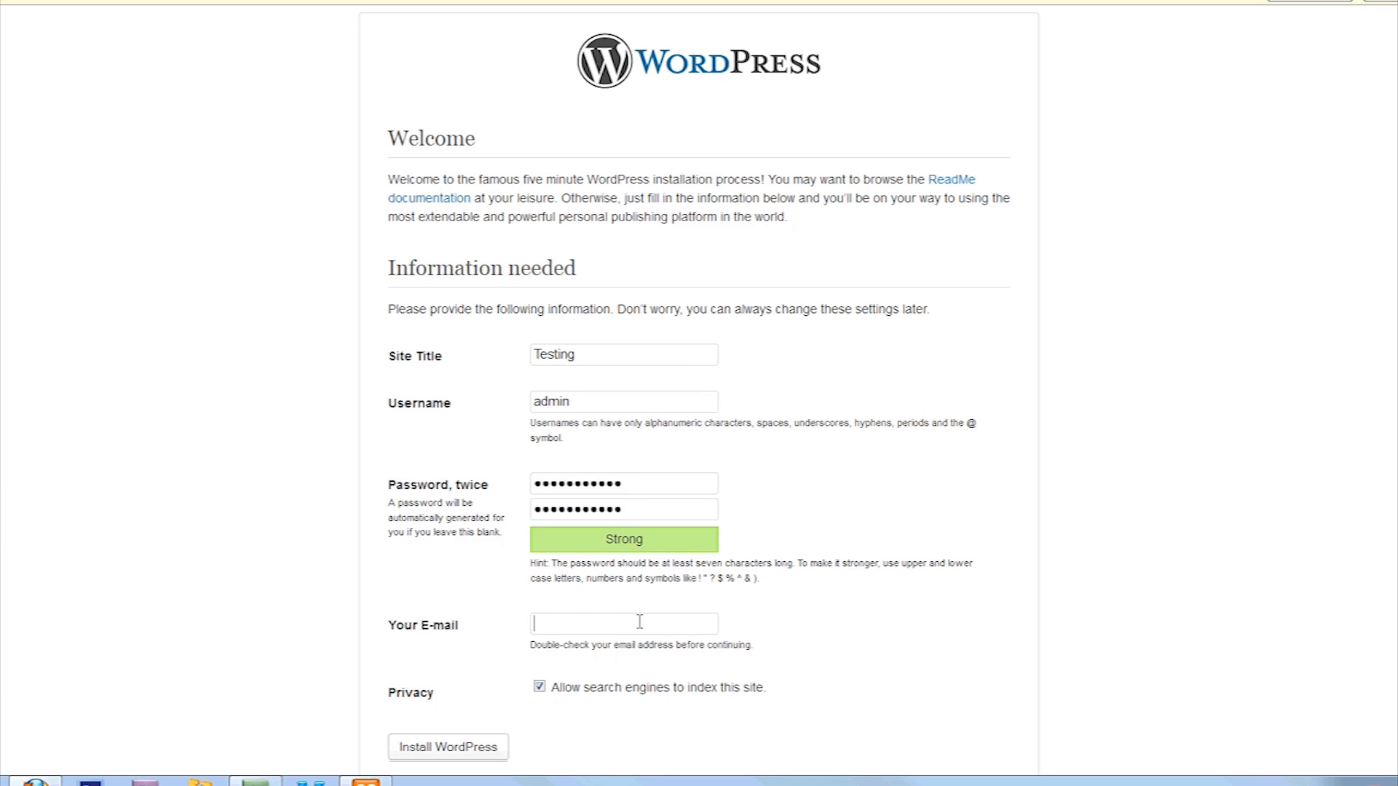
left_click(639, 622)
type("jaken")
key("BackSpace")
key("BackSpace")
key("BackSpace")
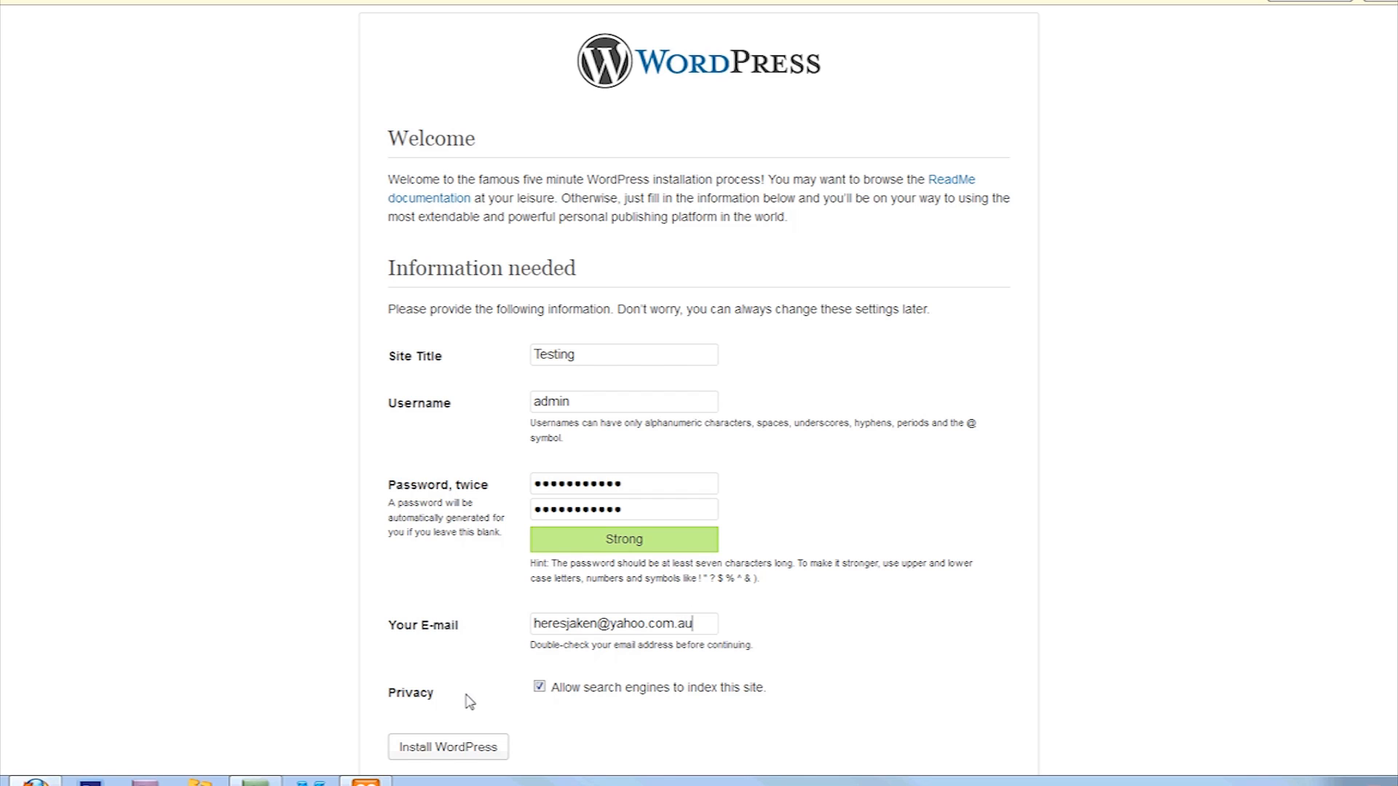
left_click(453, 754)
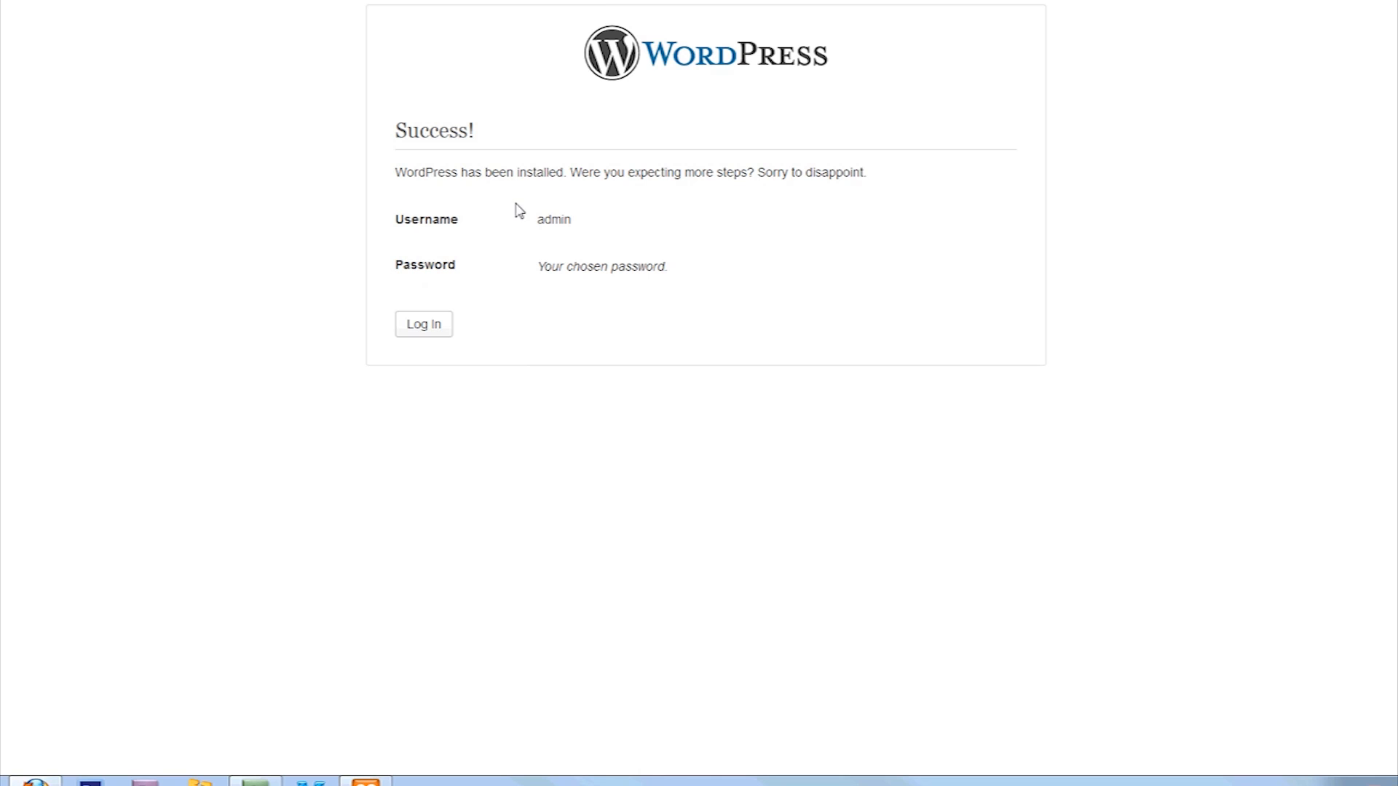
Log in as admin with the account password to reach the Testing Dashboard
left_click(420, 329)
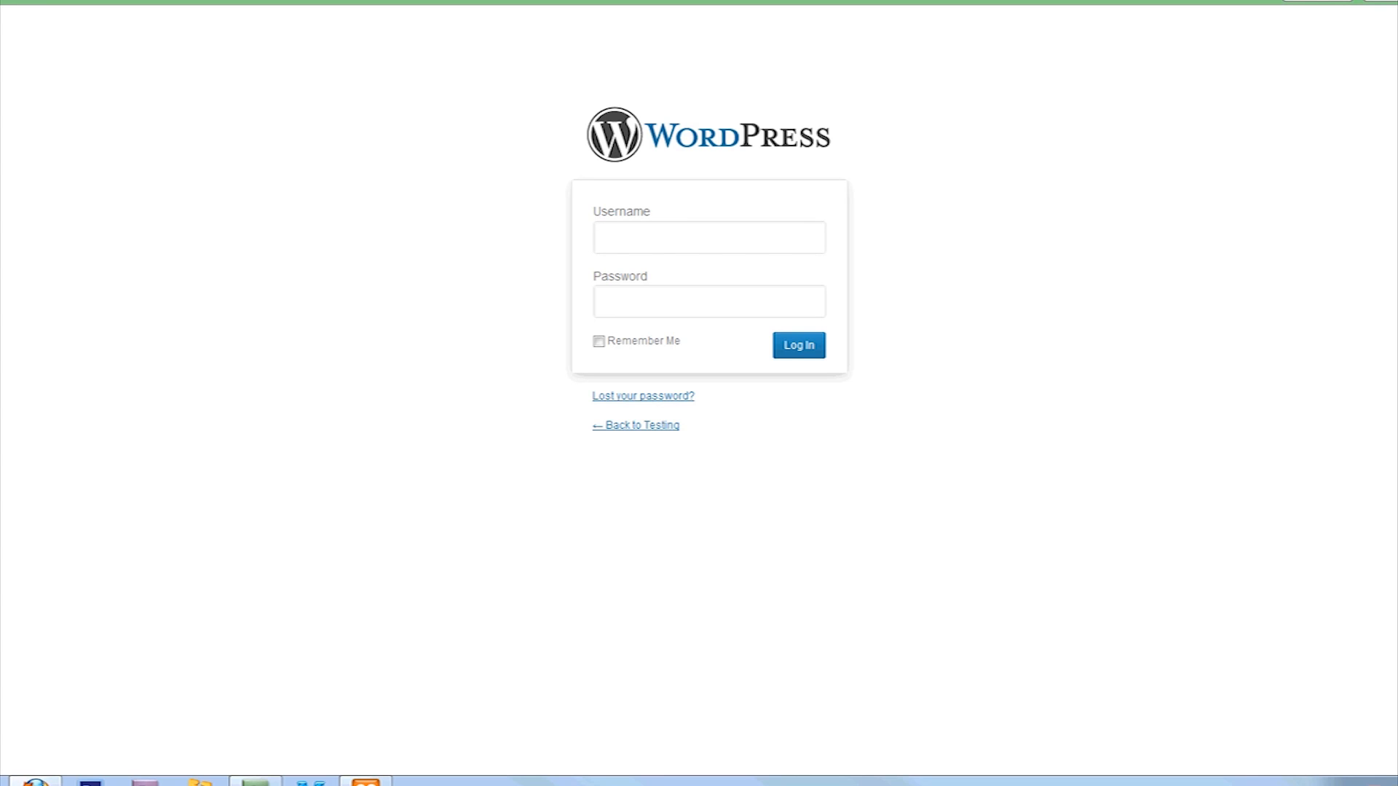
left_click(674, 235)
type("admin")
key("Tab")
type("testss123")
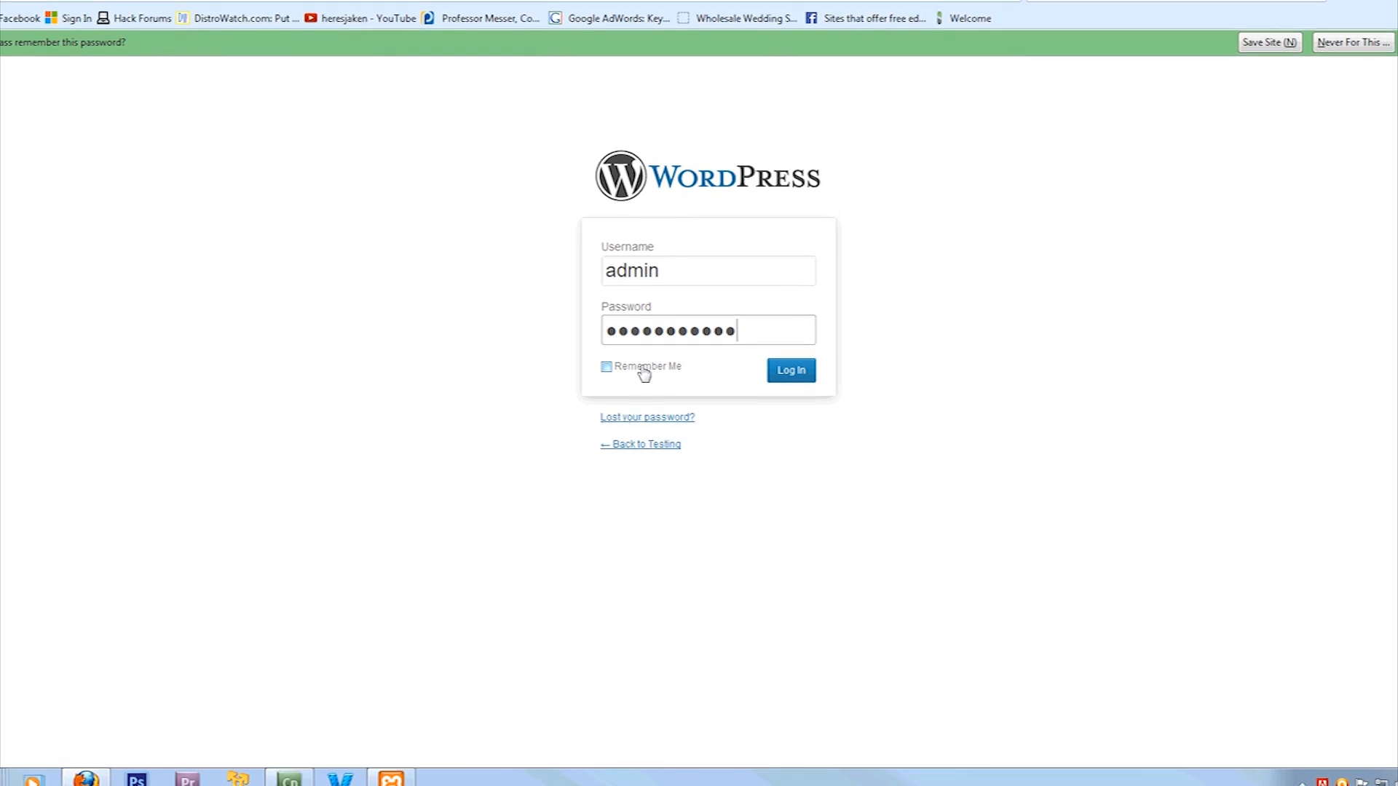
left_click(793, 383)
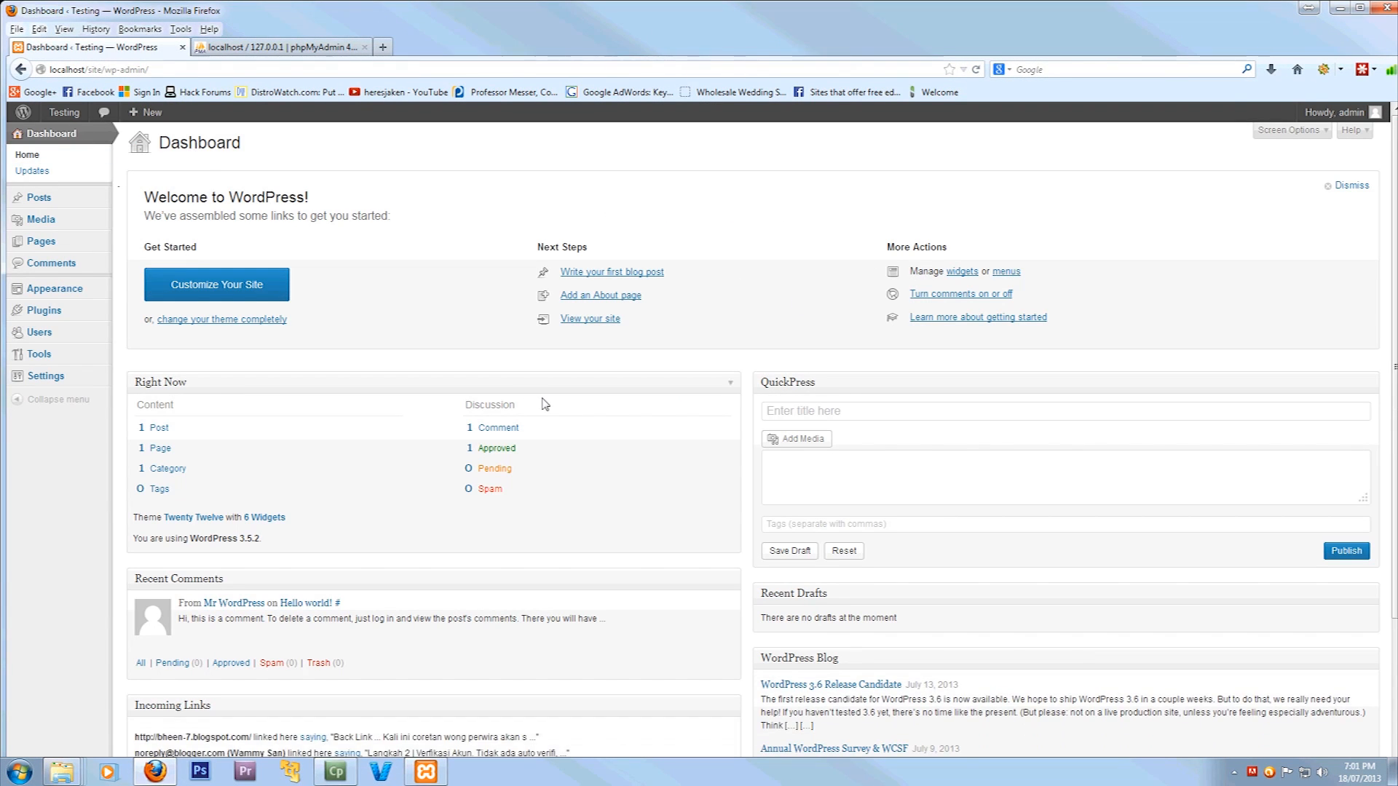
Dismiss the remember-password offer and open the Testing site in a new tab via Visit Site
scroll(545, 405, "down", 2)
scroll(366, 382, "up", 2)
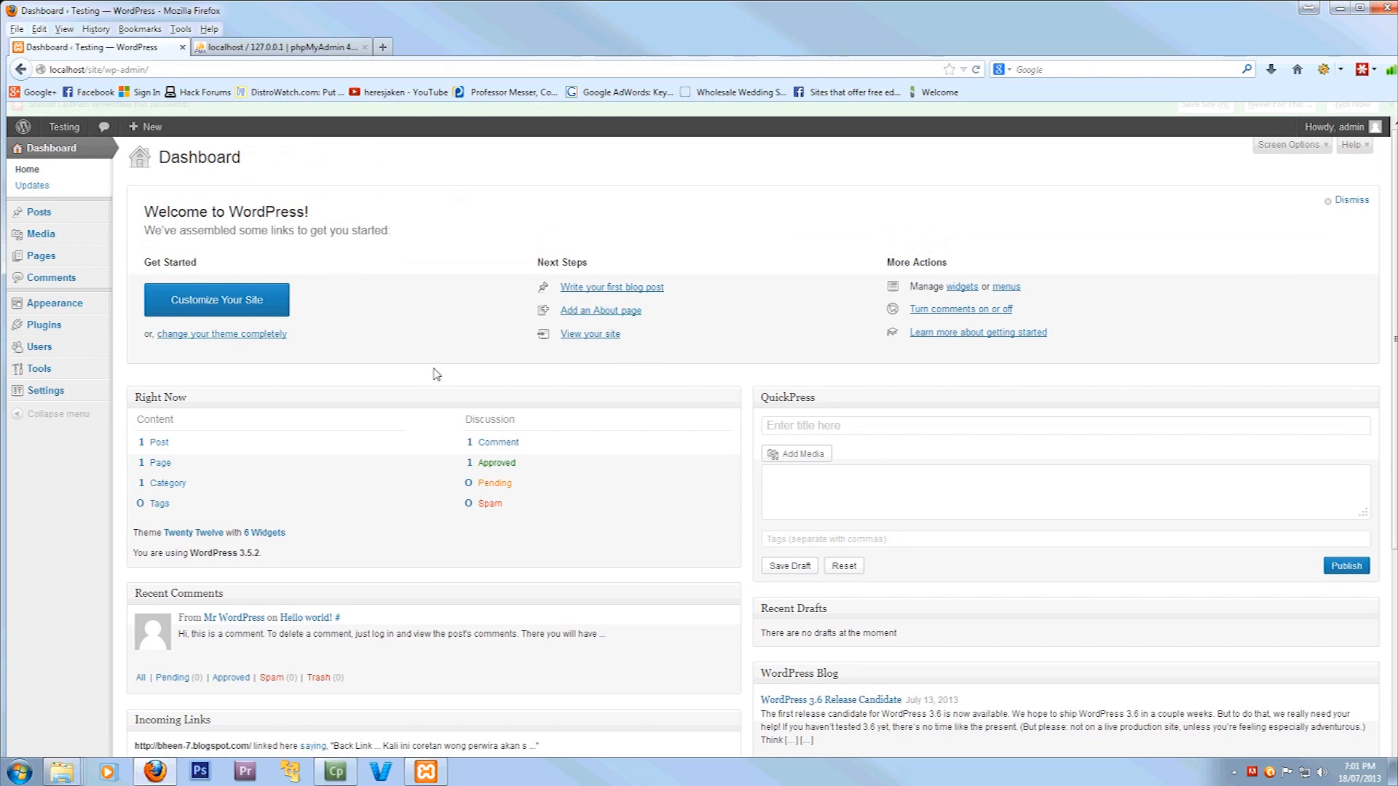
left_click(1391, 114)
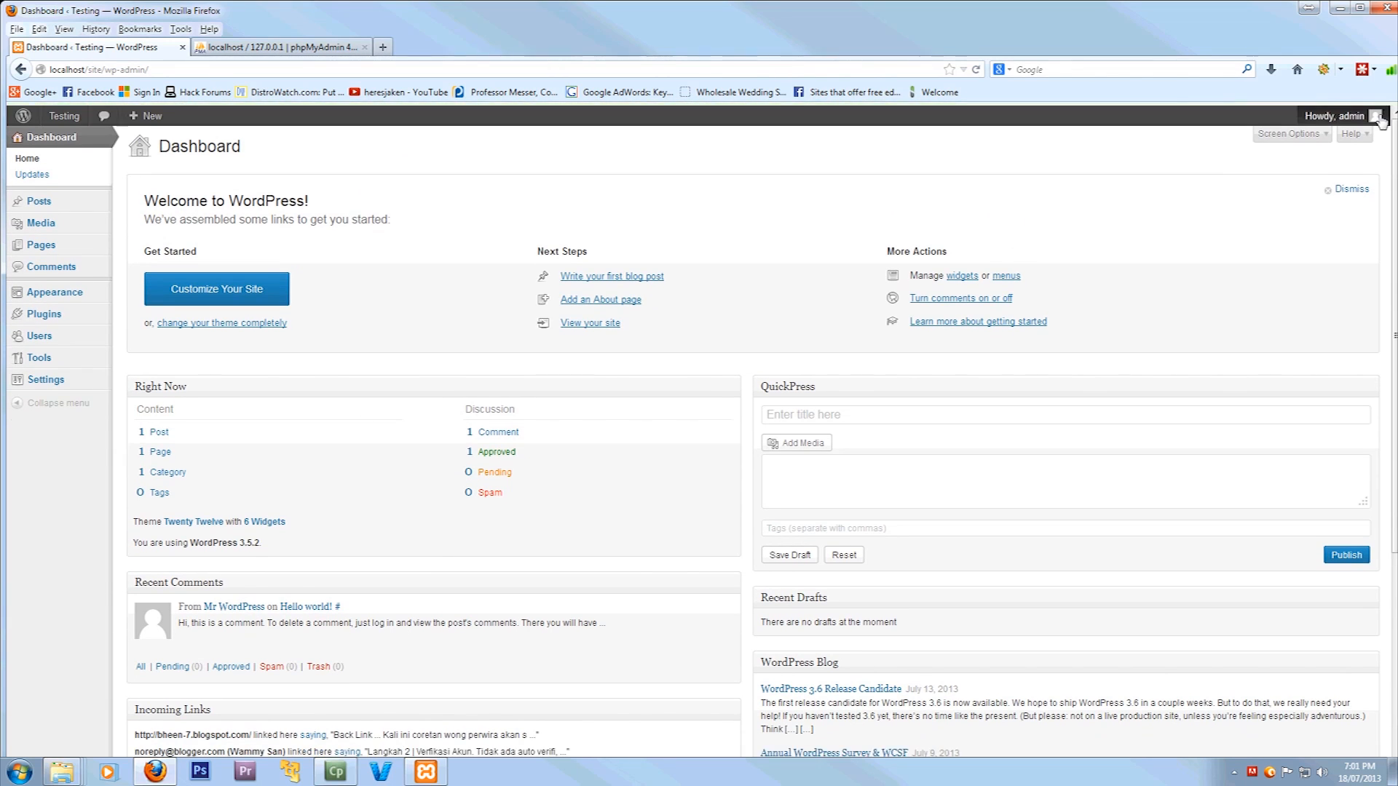
mouse_move(24, 115)
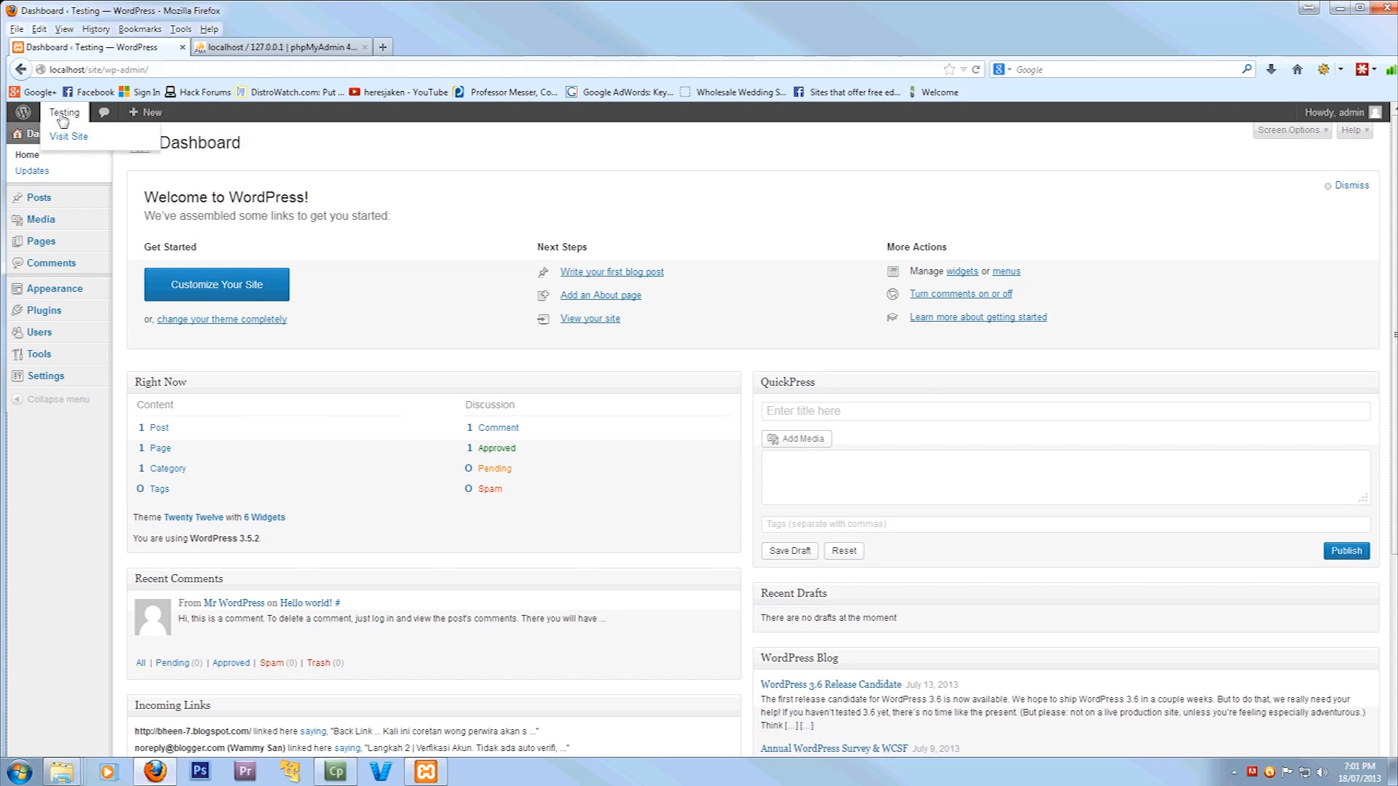
middle_click(64, 142)
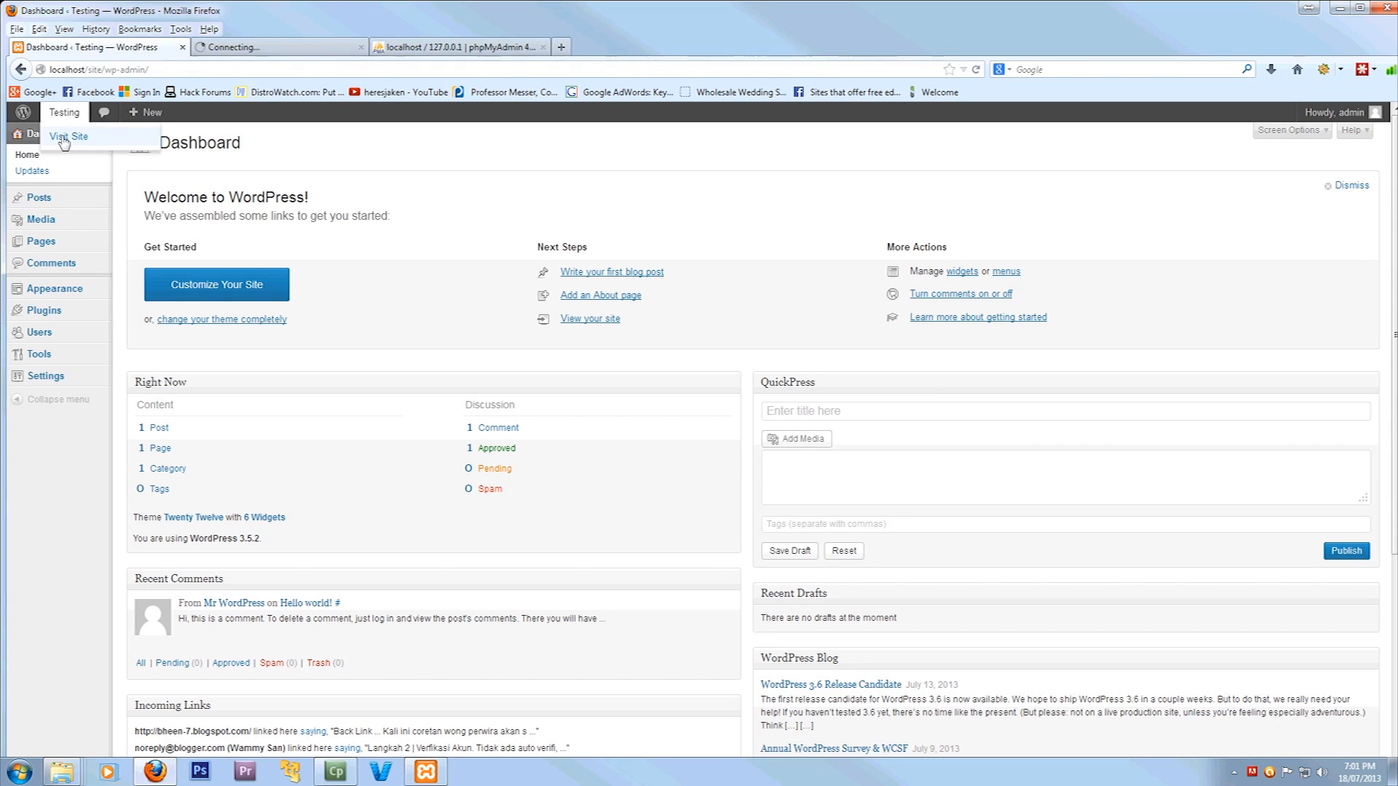
View the site's front page with its Hello world! post, then go back to the Dashboard
left_click(277, 46)
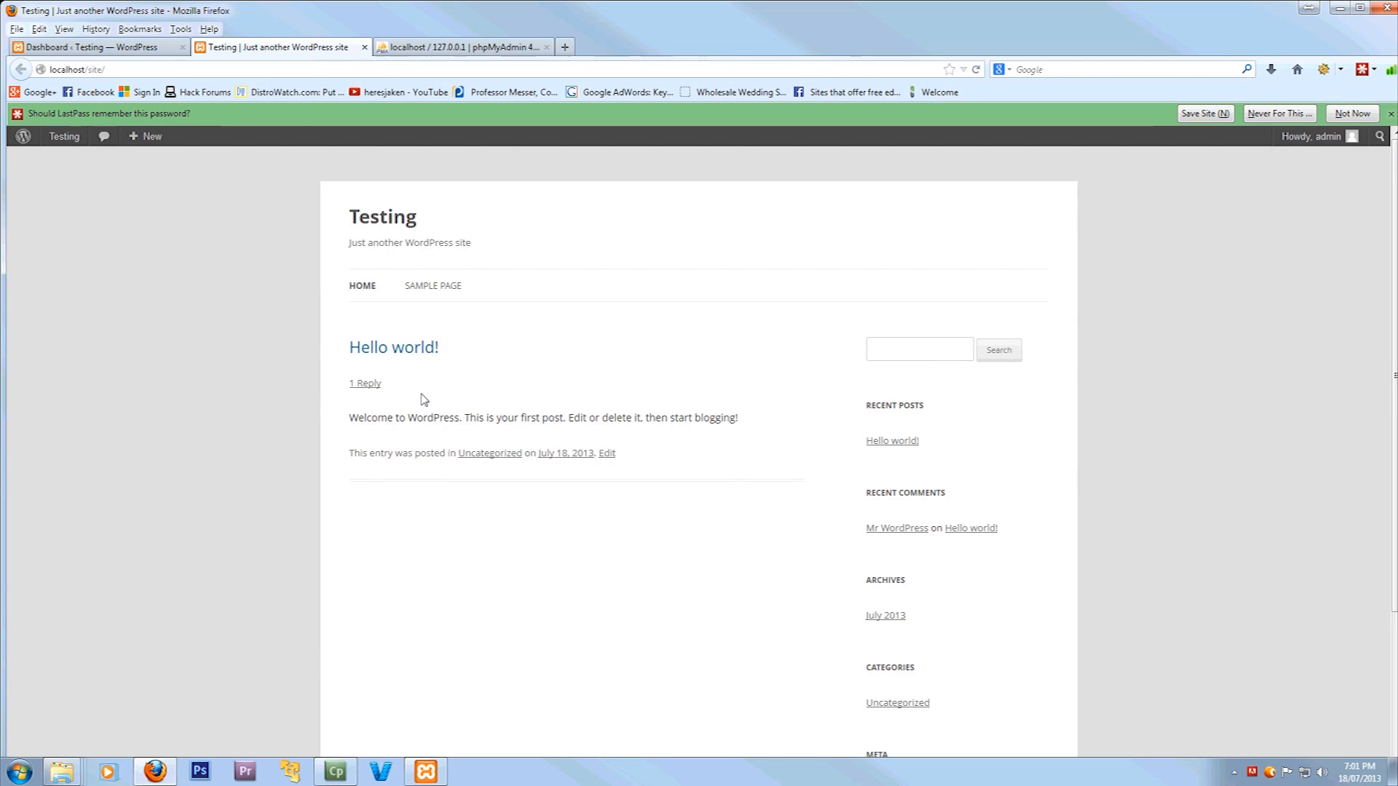
left_click(1390, 114)
scroll(437, 364, "down", 5)
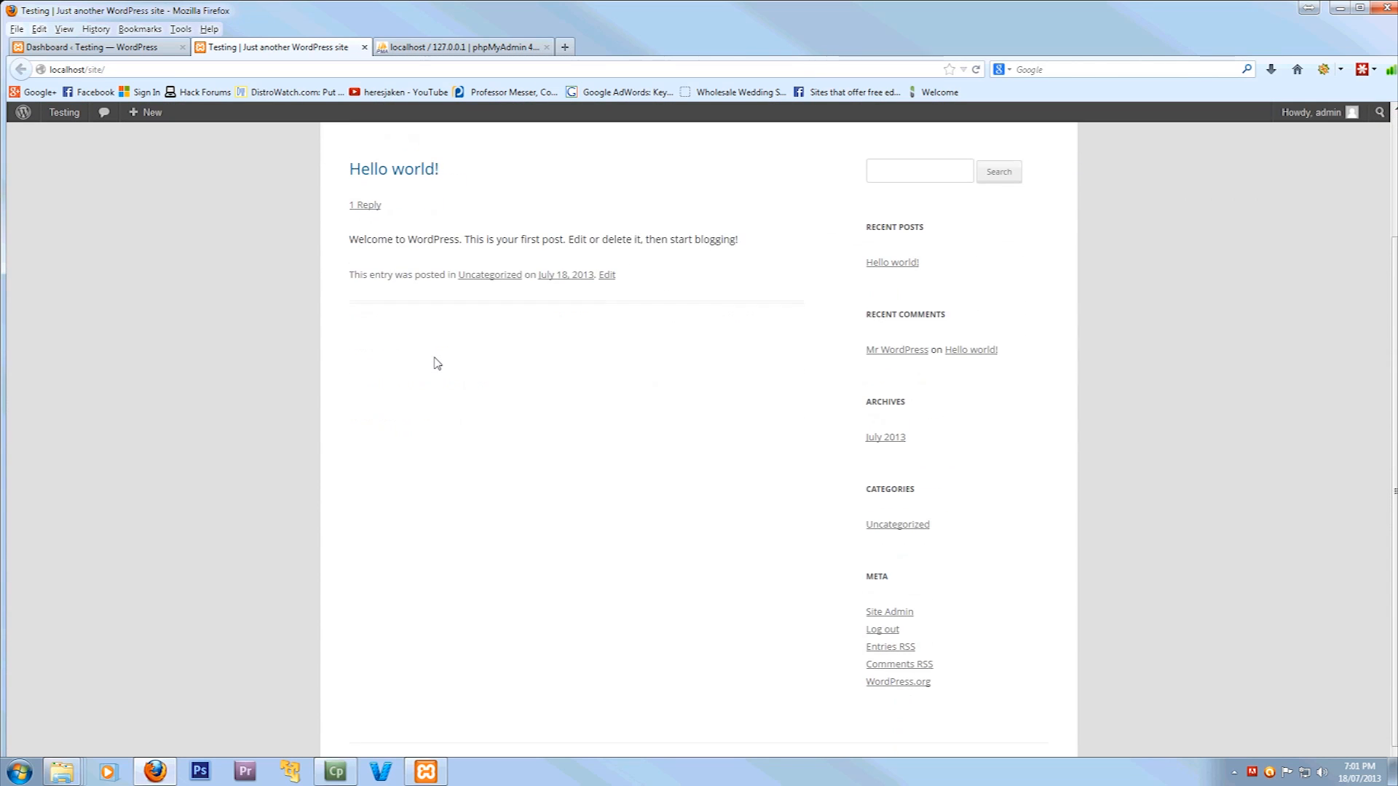
scroll(437, 364, "up", 5)
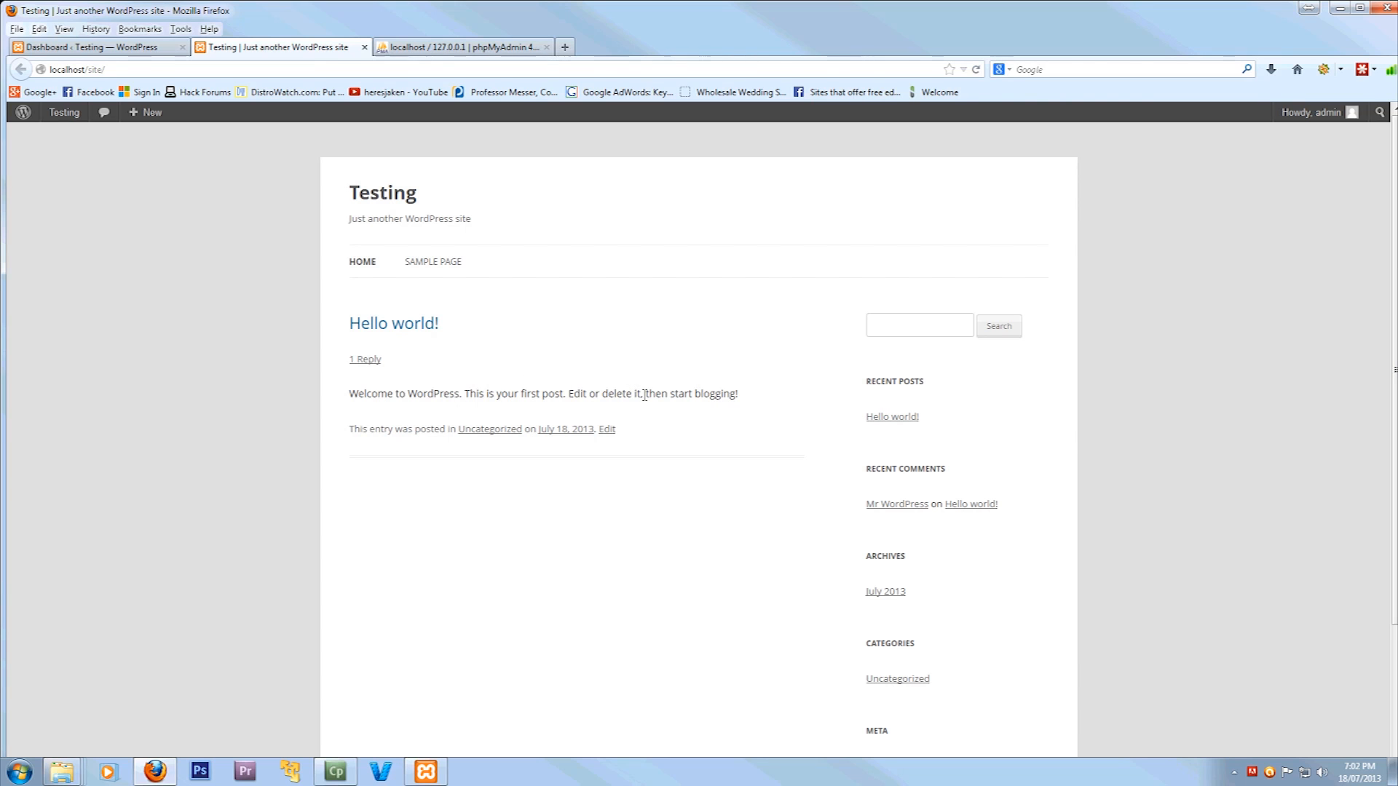
left_click(110, 49)
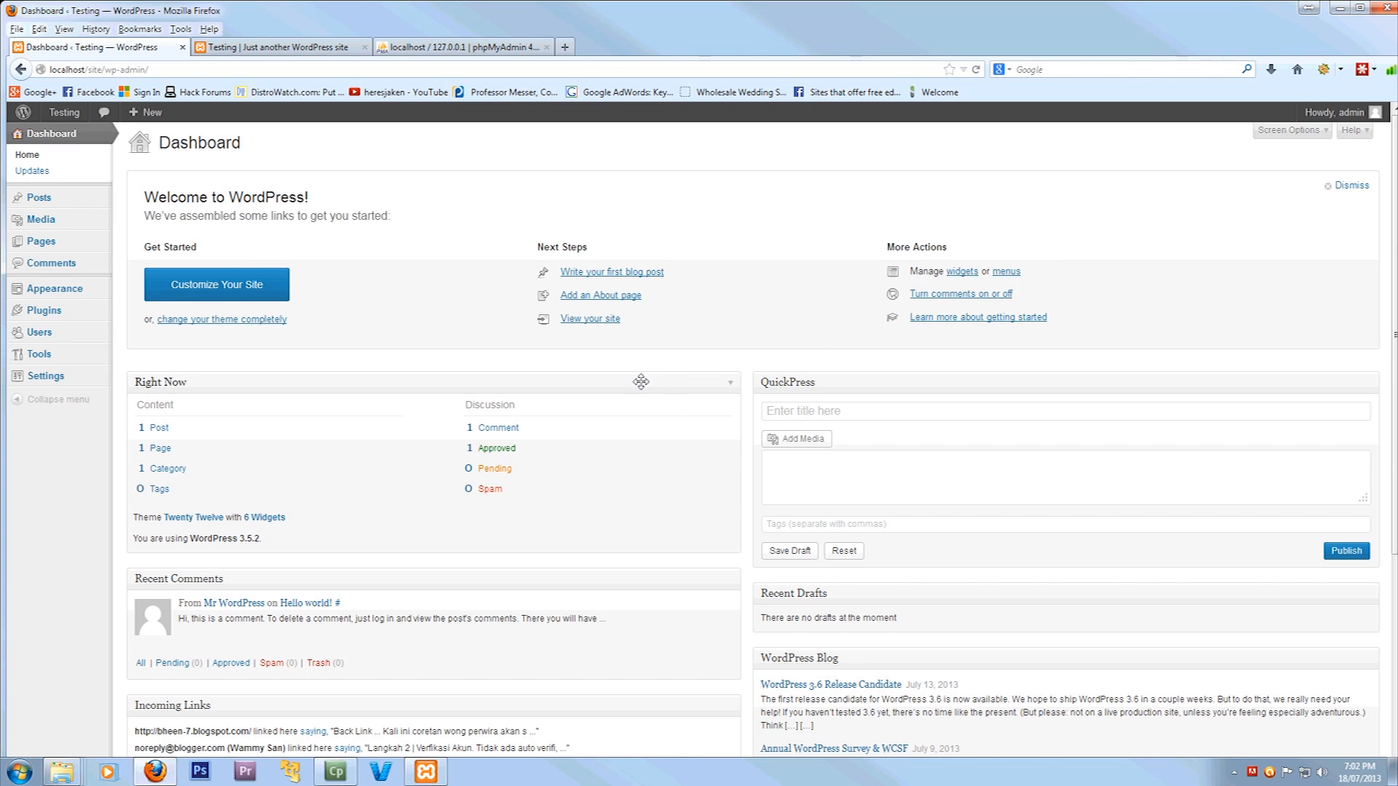
scroll(641, 382, "down", 3)
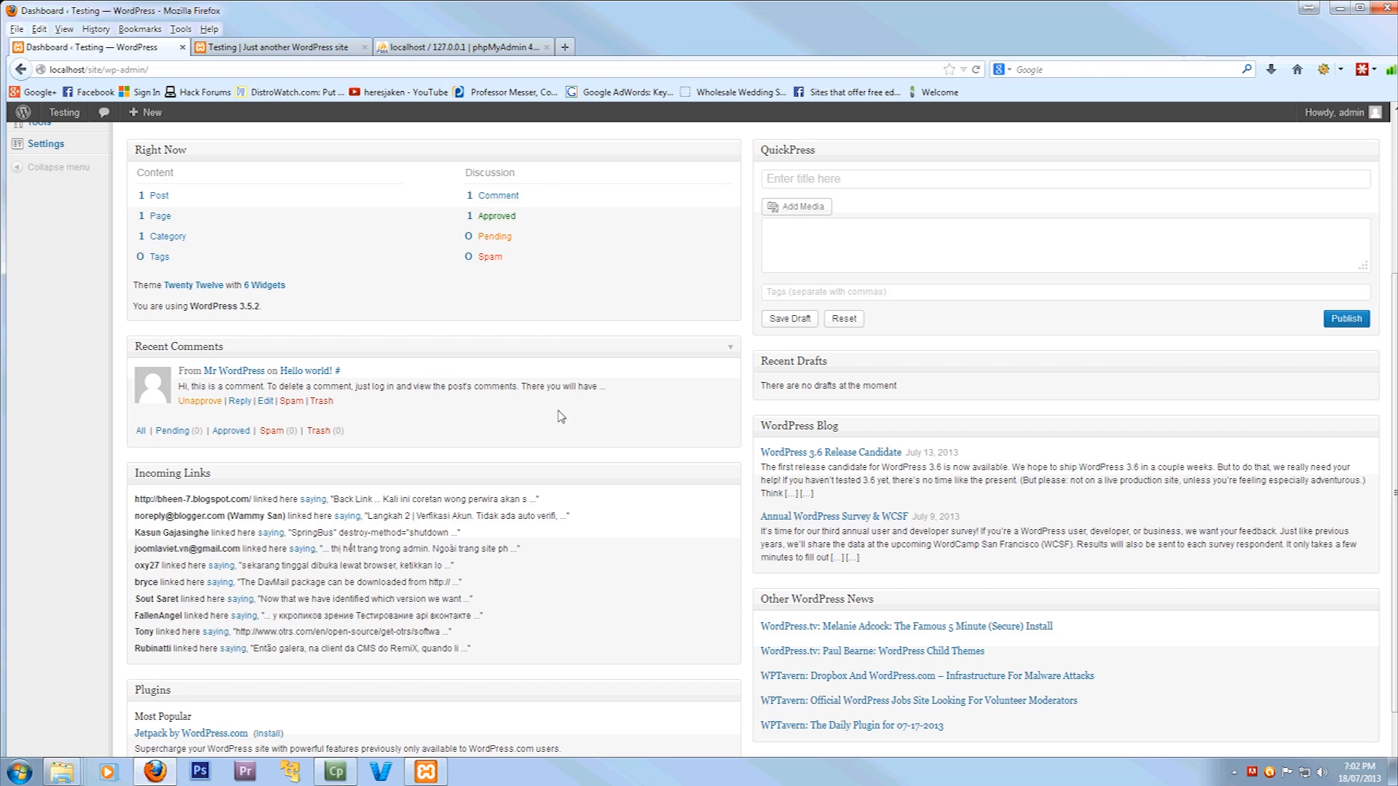
scroll(537, 360, "up", 3)
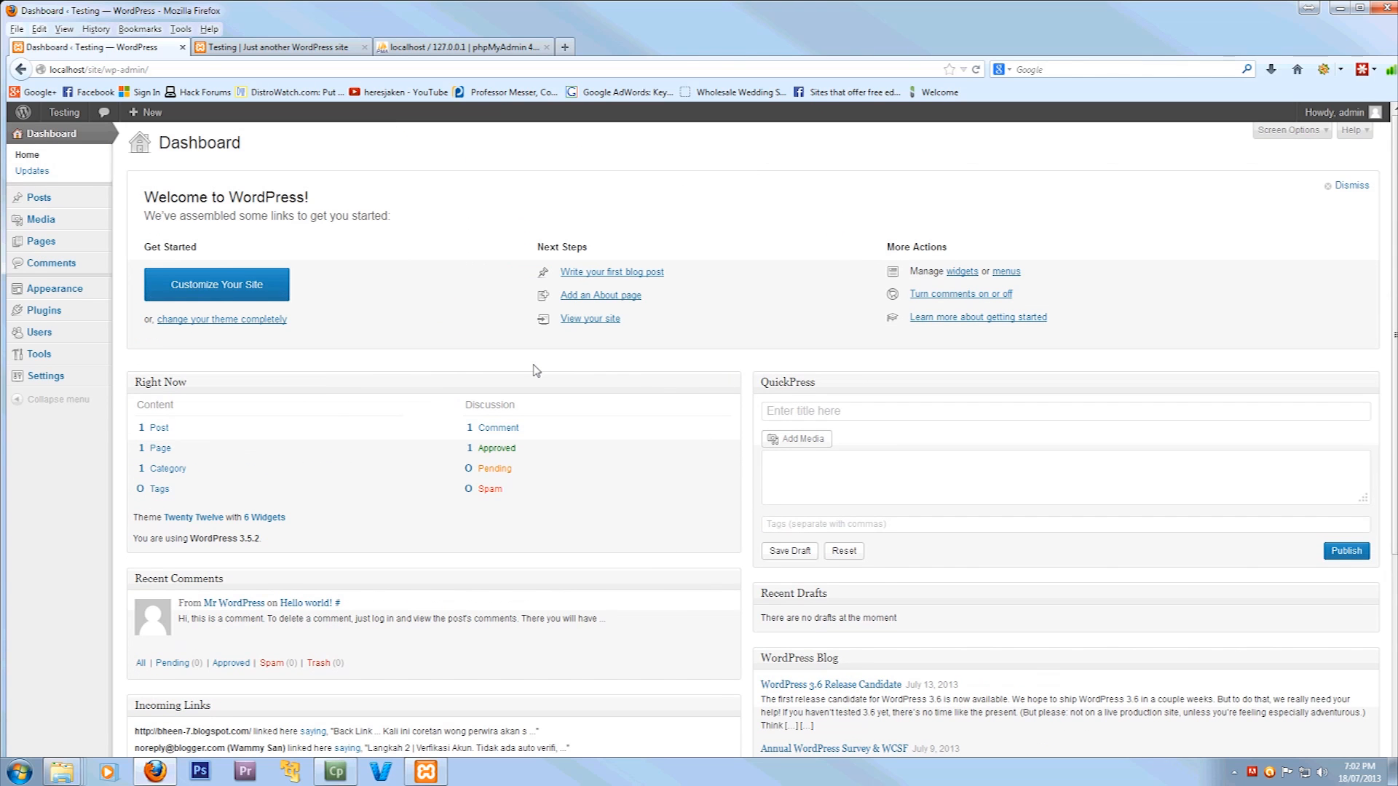